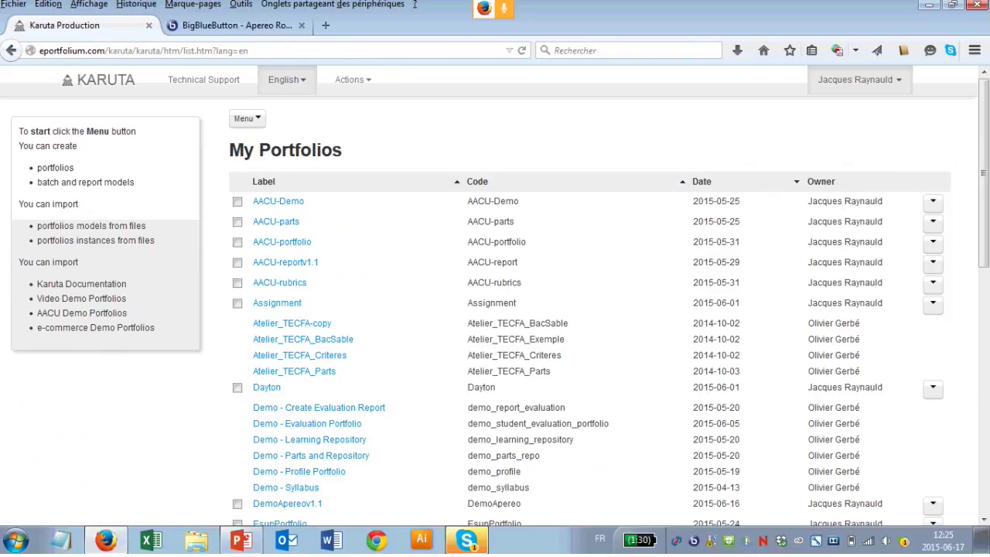
Step: Open the Video Portfolio from the My Portfolios list
key("ctrl+plus")
key("ctrl+minus")
left_click(246, 117)
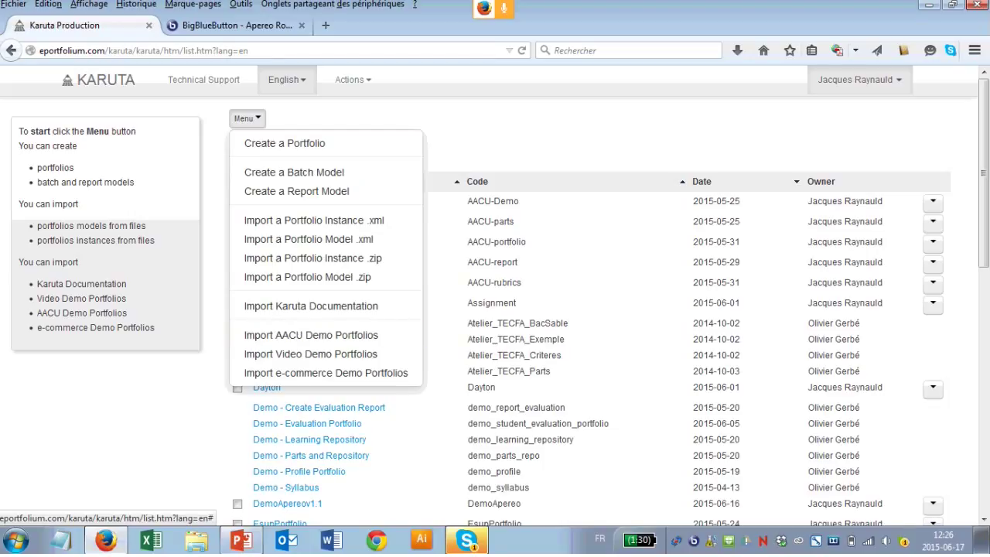
key("Escape")
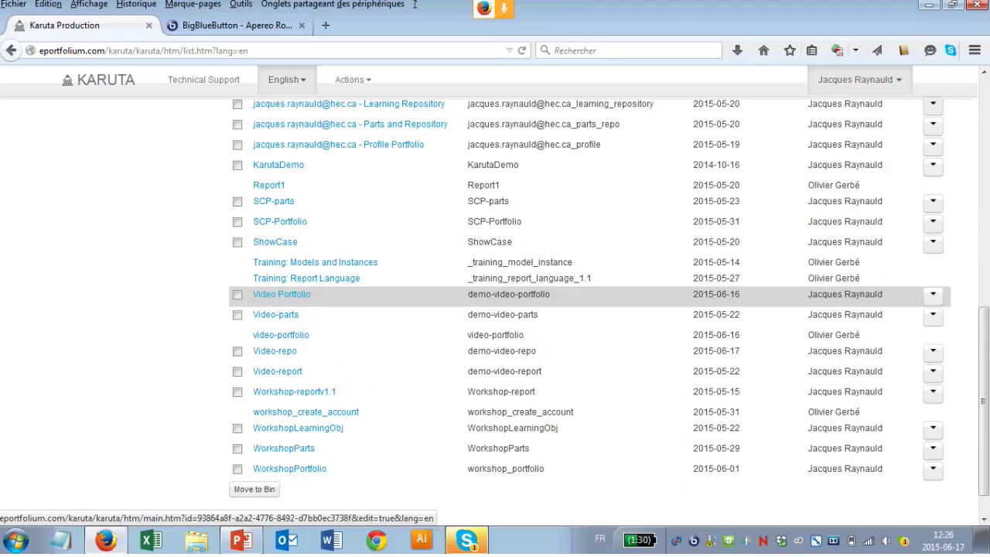
left_click(282, 294)
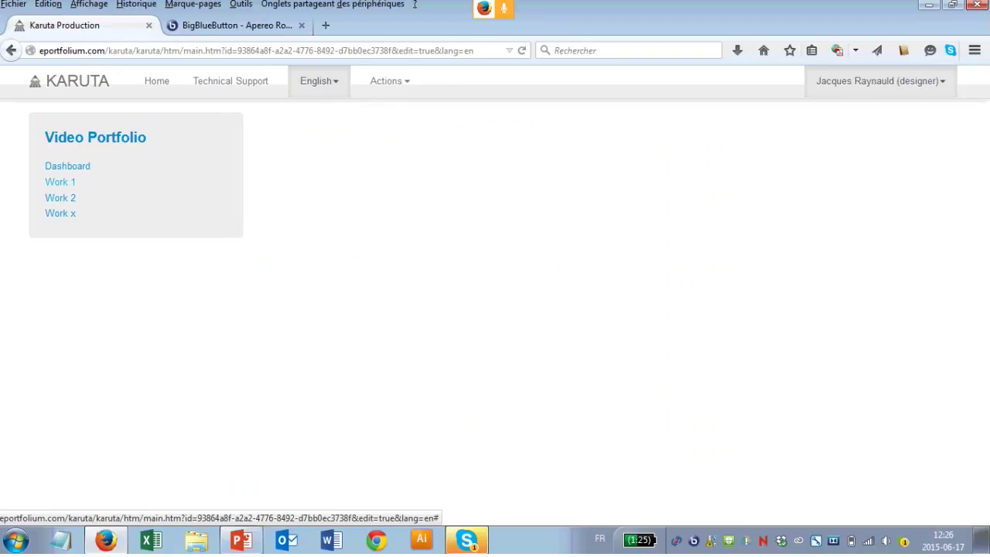
Step: View Work 1 with its uploaded EvidenceStudentDemo.pdf and Very Good Work evaluation
key("ctrl+plus")
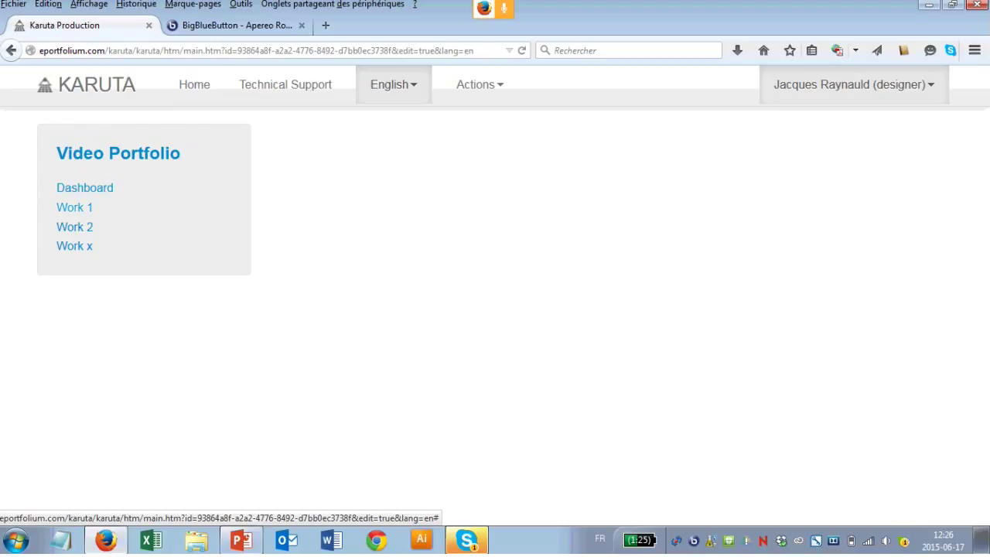
left_click(75, 208)
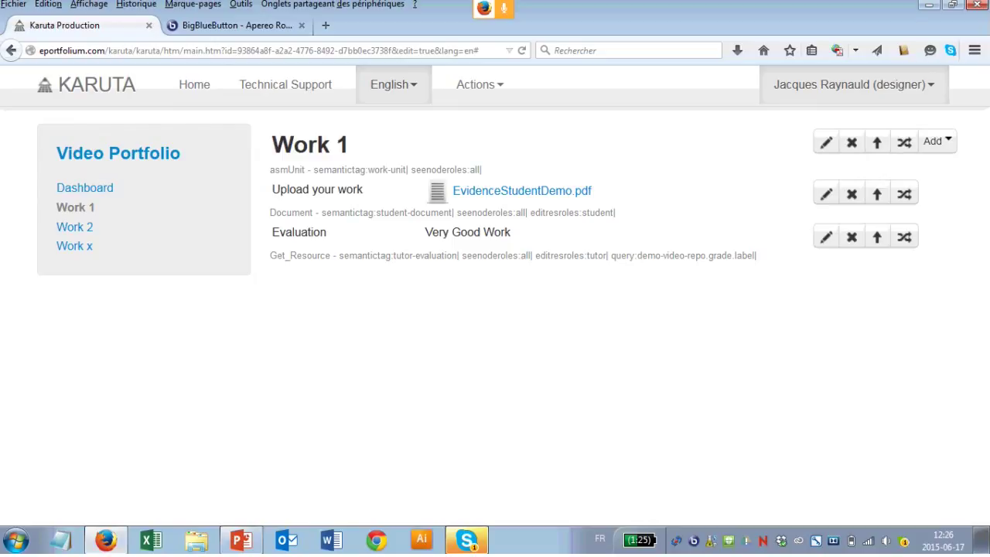
left_click(74, 208)
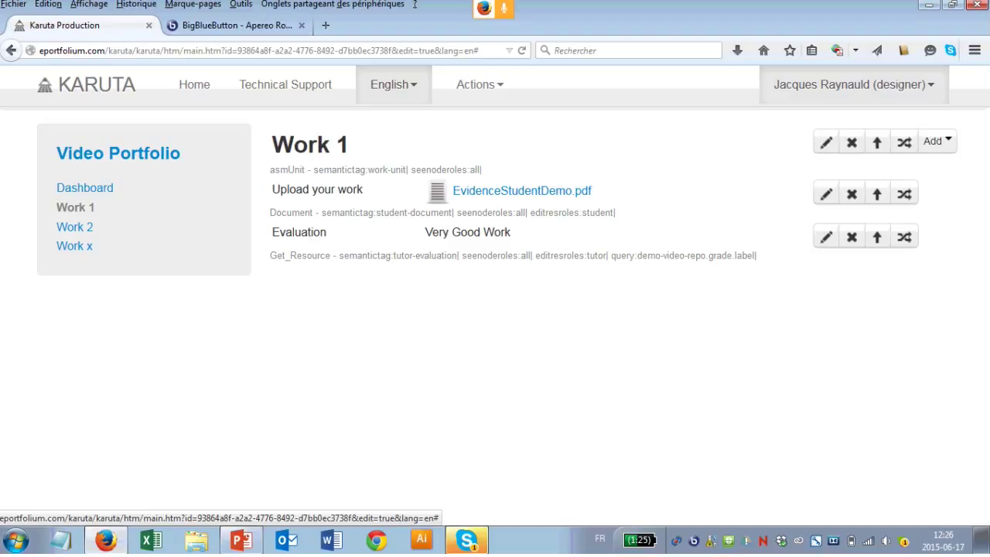
left_click(854, 84)
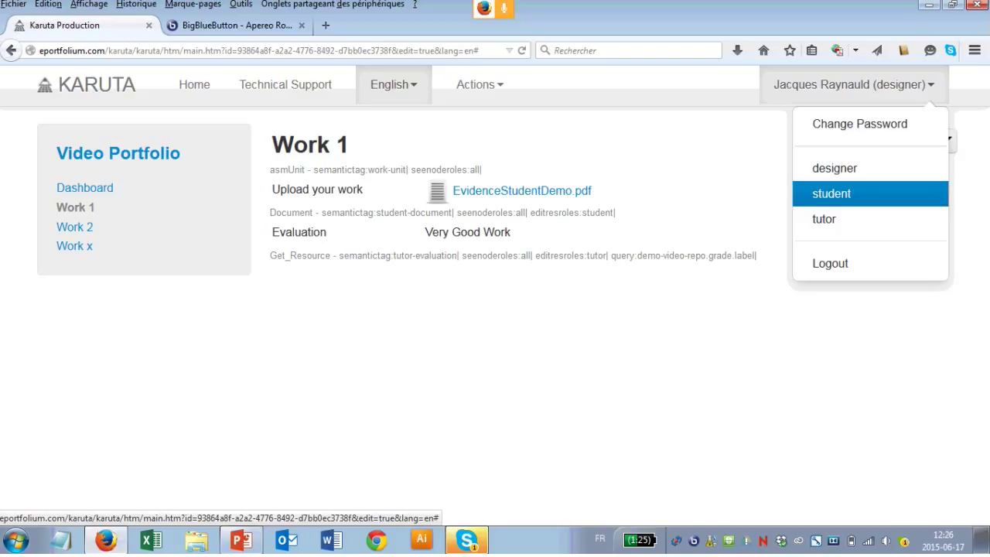
Step: As student, check Work 1's file upload, then view Work 2 rated Good Work
left_click(832, 193)
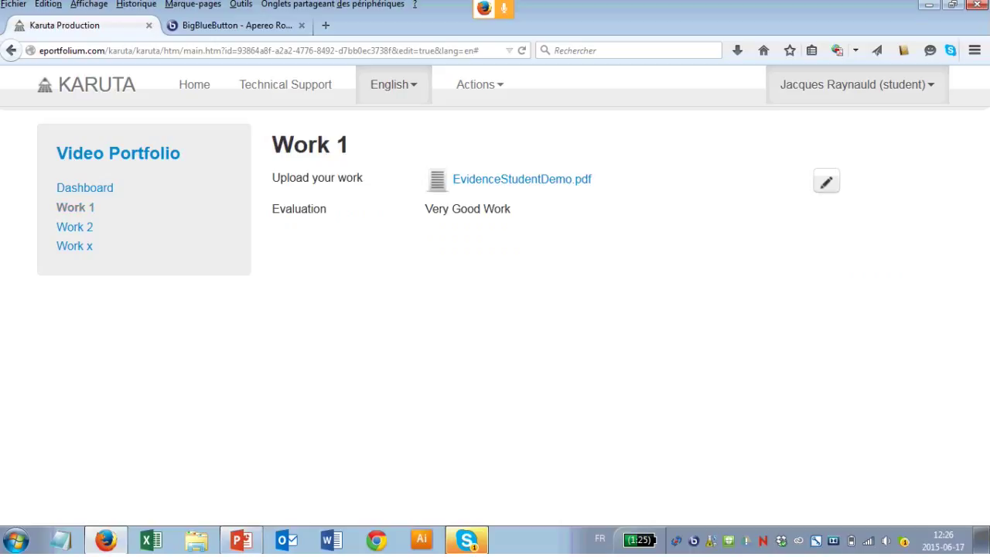
left_click(75, 207)
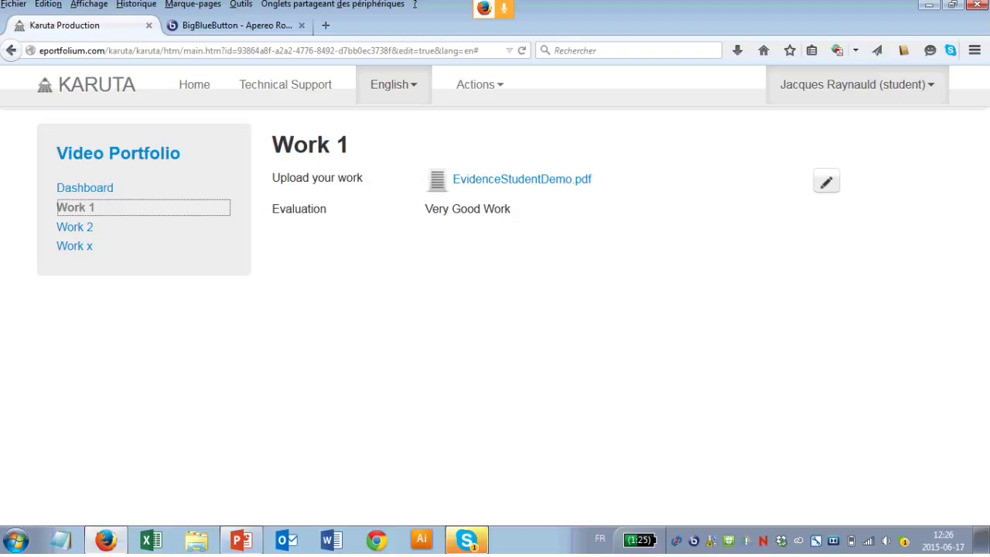
left_click(826, 182)
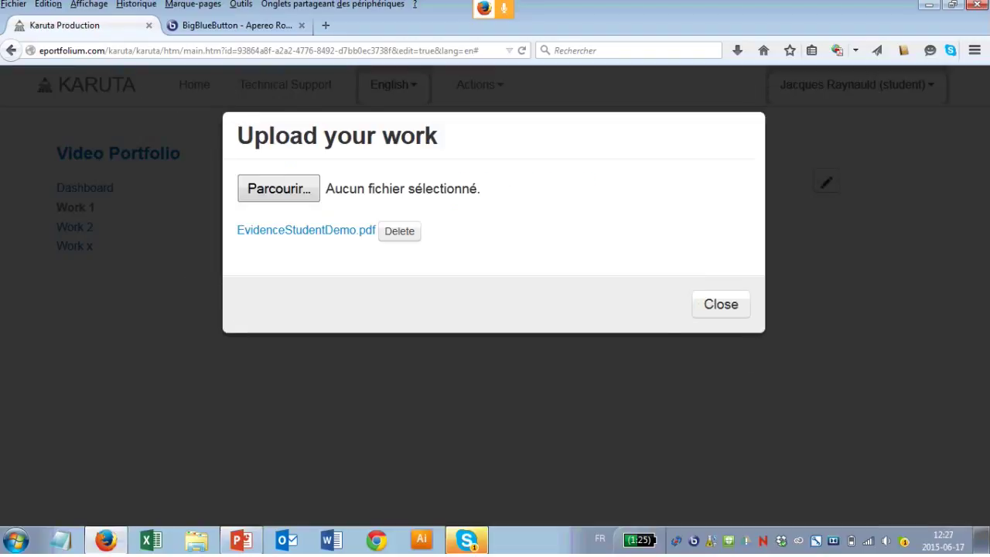
key("Escape")
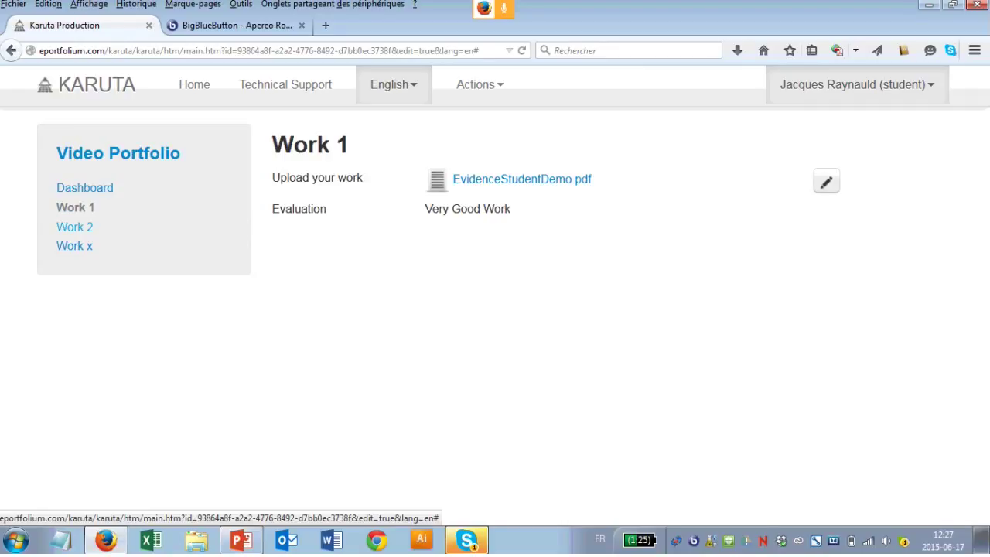
left_click(74, 227)
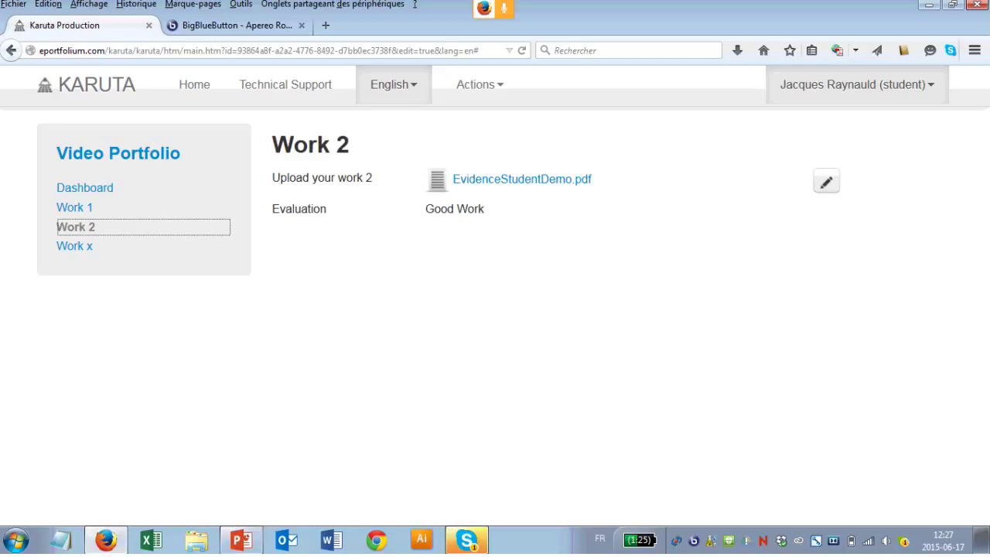
left_click(856, 84)
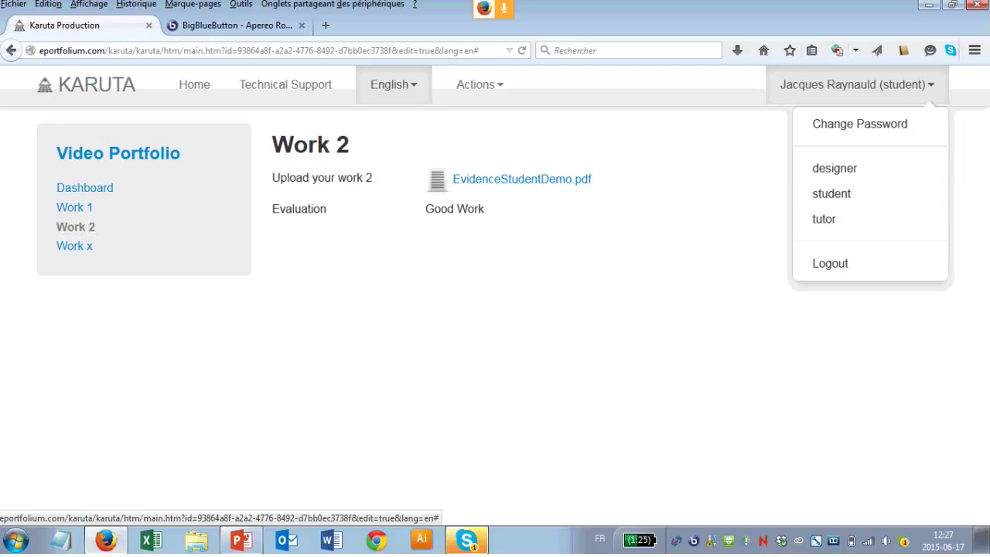
Step: As tutor, review Work 1's Very Good Work evaluation, then view the Dashboard average showing NaN
left_click(824, 219)
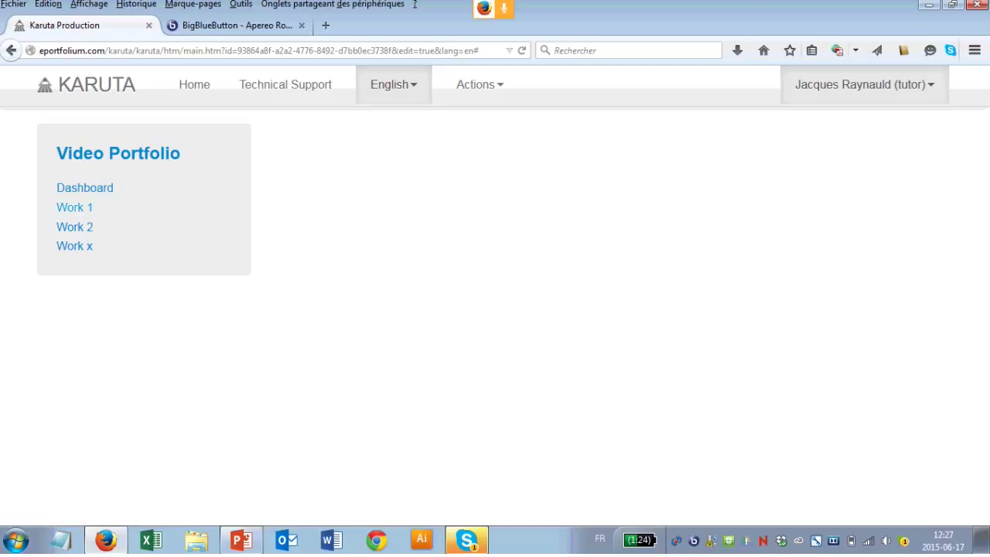
left_click(74, 207)
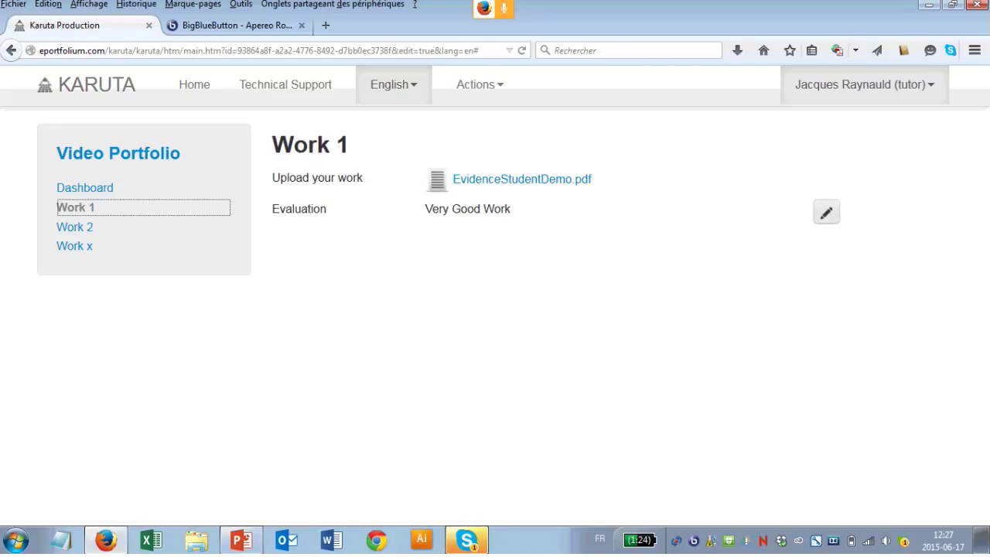
left_click(826, 212)
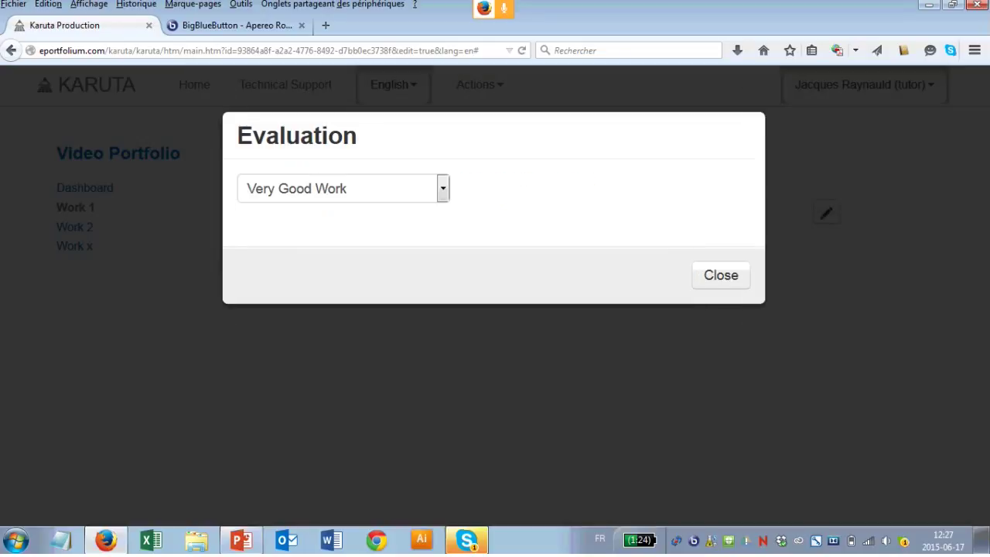
left_click(343, 188)
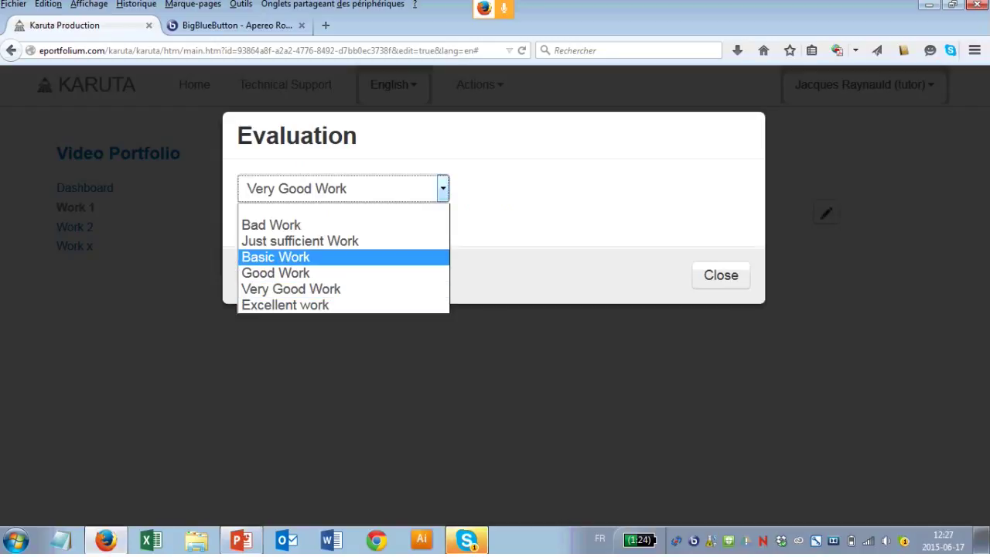
key("Escape")
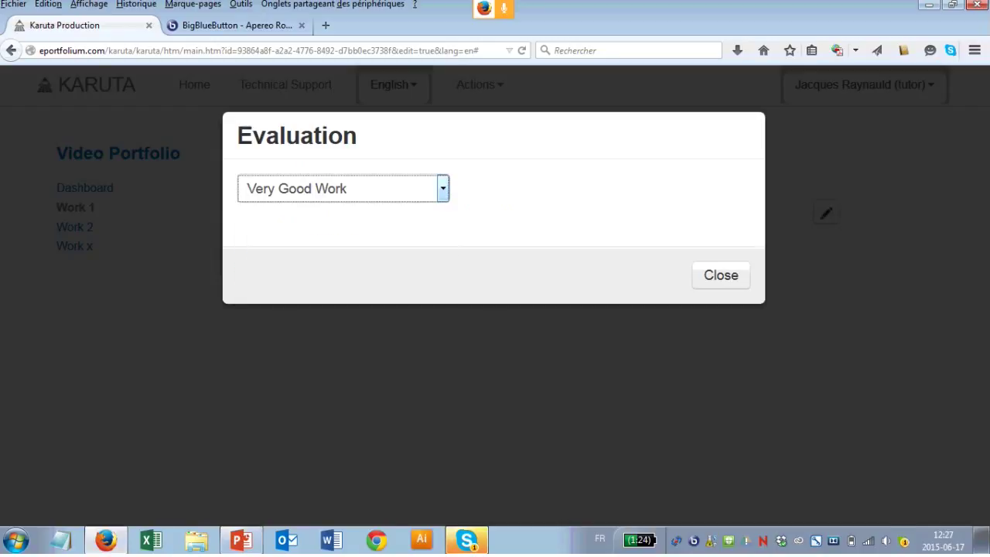
key("Escape")
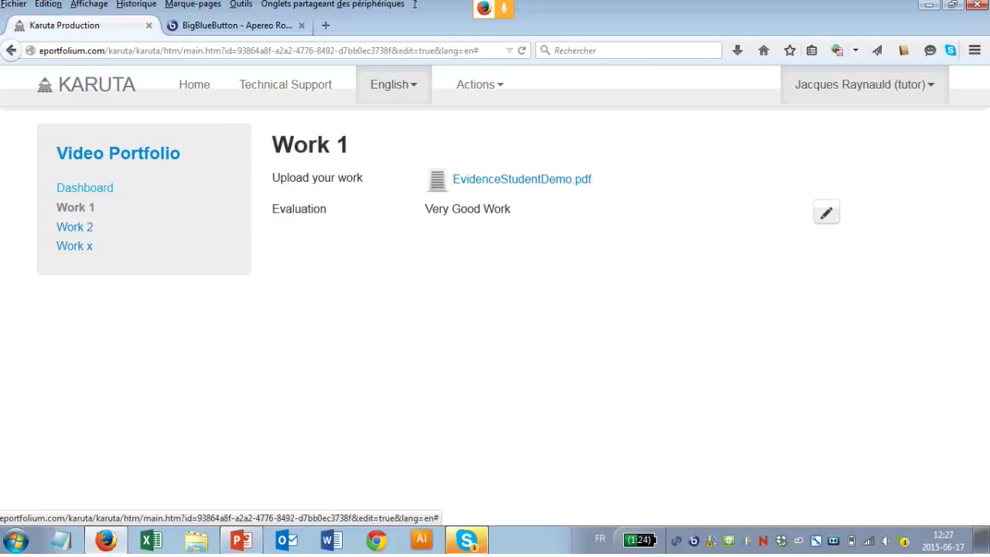
left_click(84, 188)
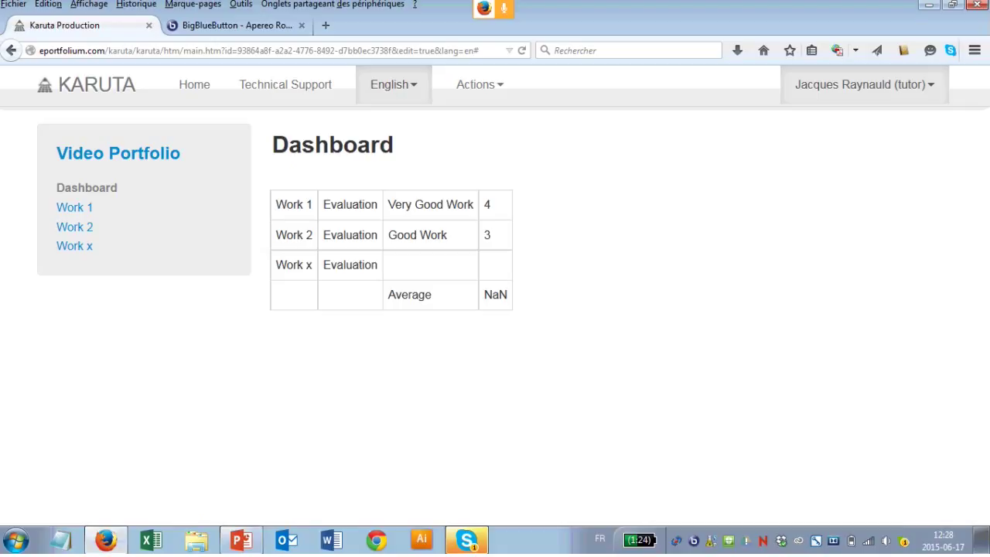
Step: Confirm Work x has no document or evaluation, then switch to the designer role
left_click(87, 188)
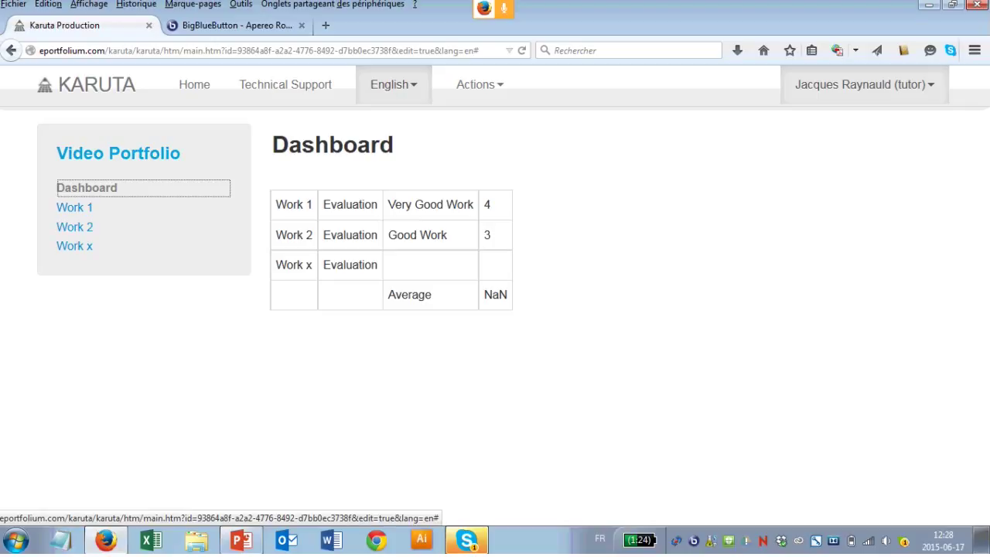
left_click(117, 153)
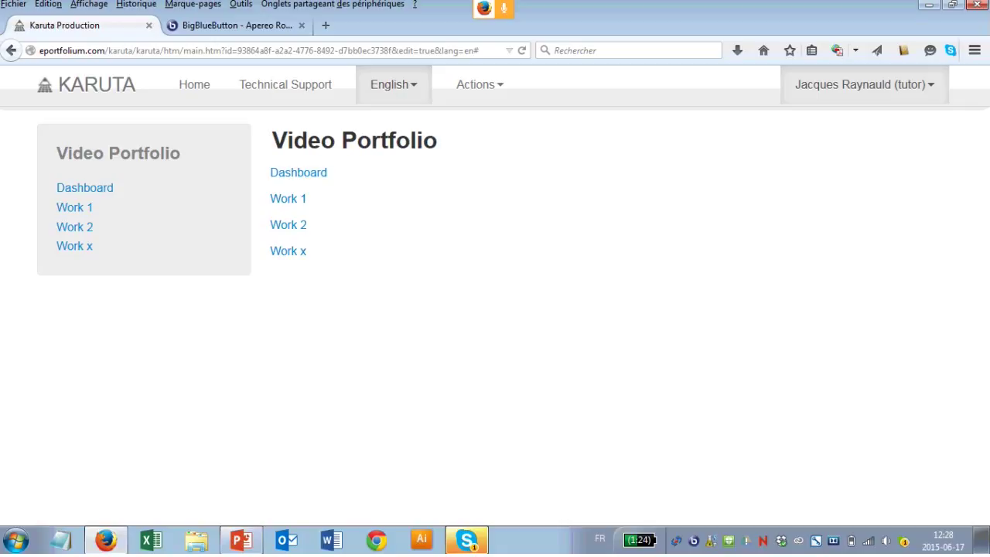
left_click(118, 153)
left_click(74, 246)
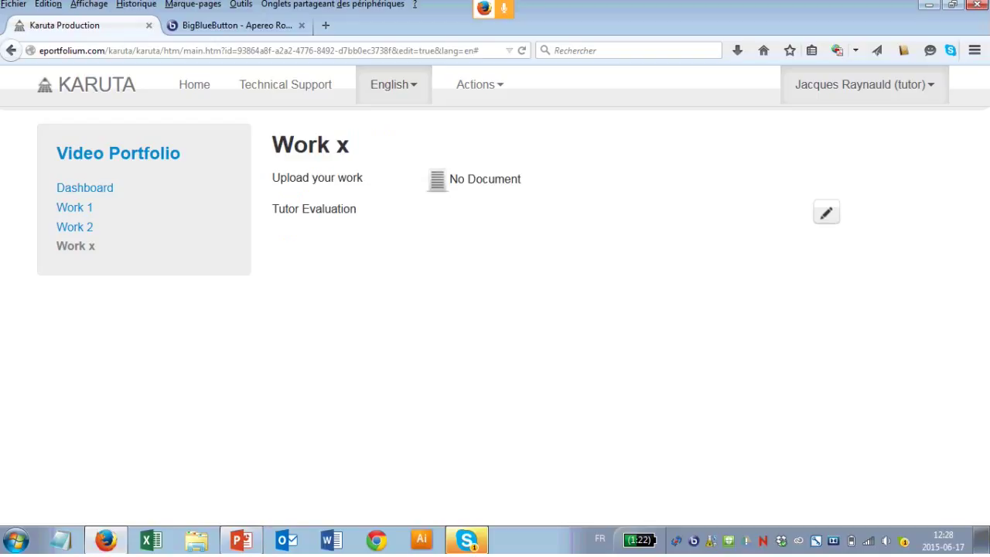
left_click(864, 85)
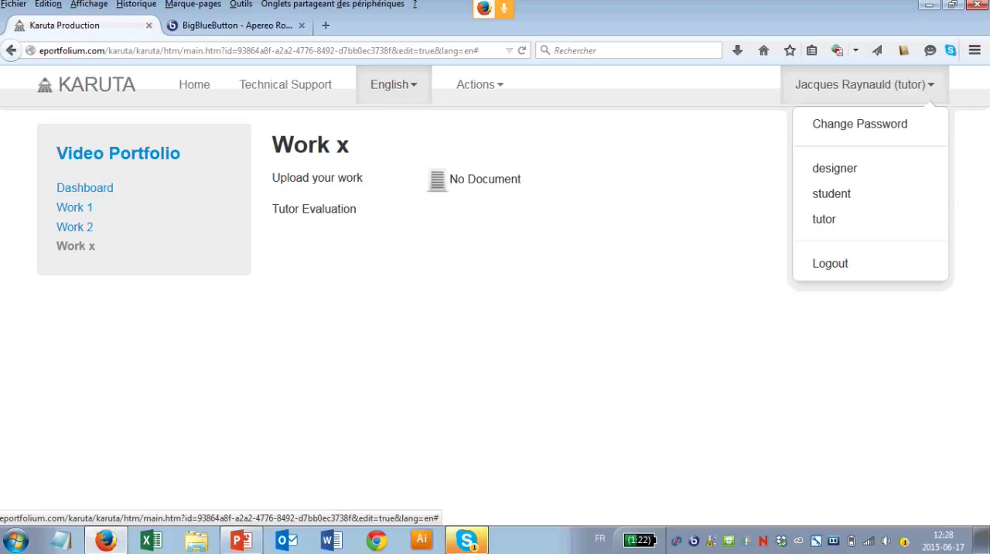
left_click(835, 168)
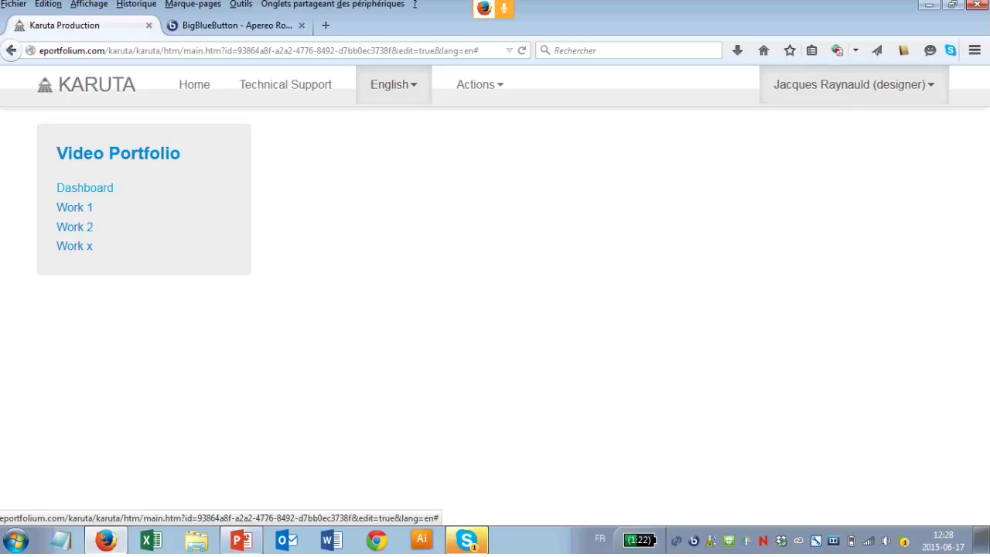
Step: Delete the Work x unit and verify the Dashboard average is now 3.5
left_click(85, 187)
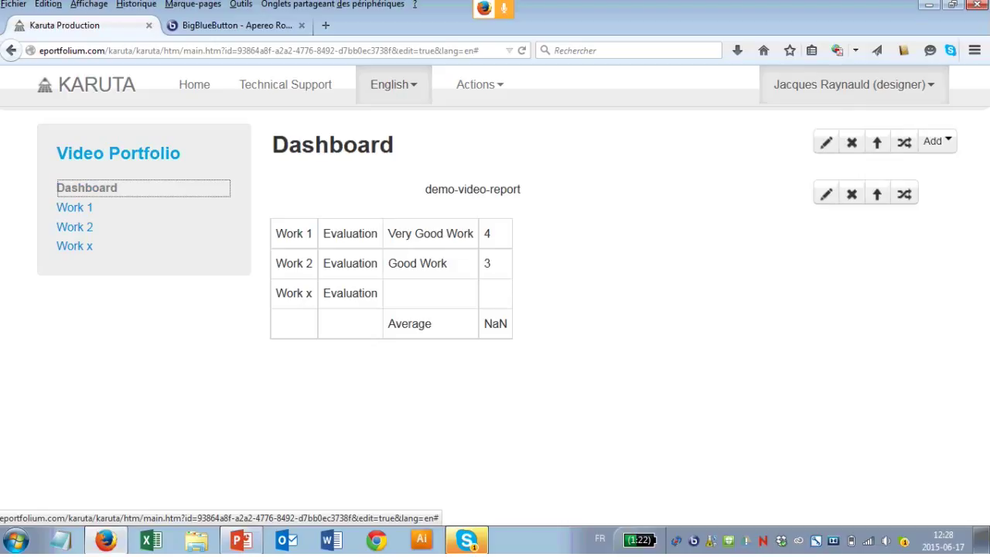
left_click(117, 153)
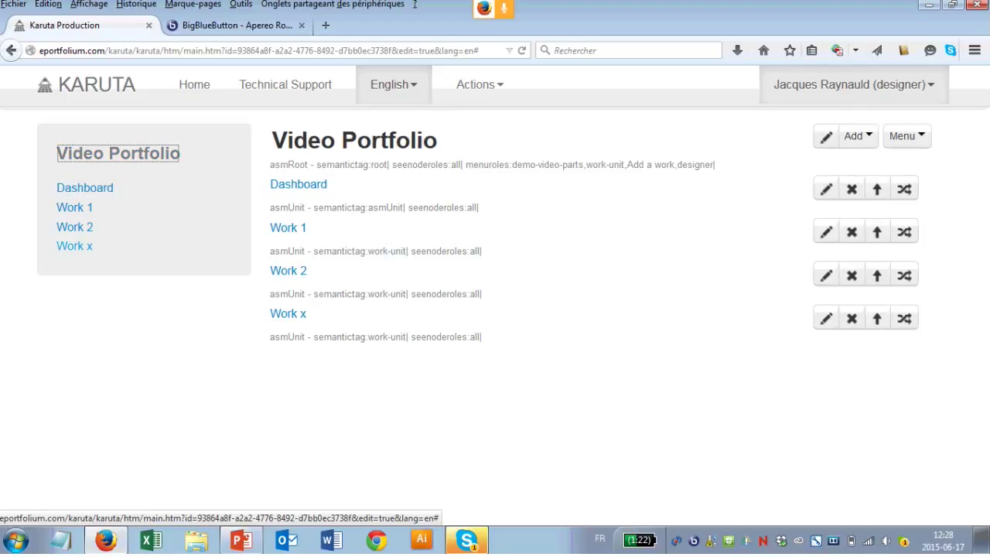
left_click(75, 246)
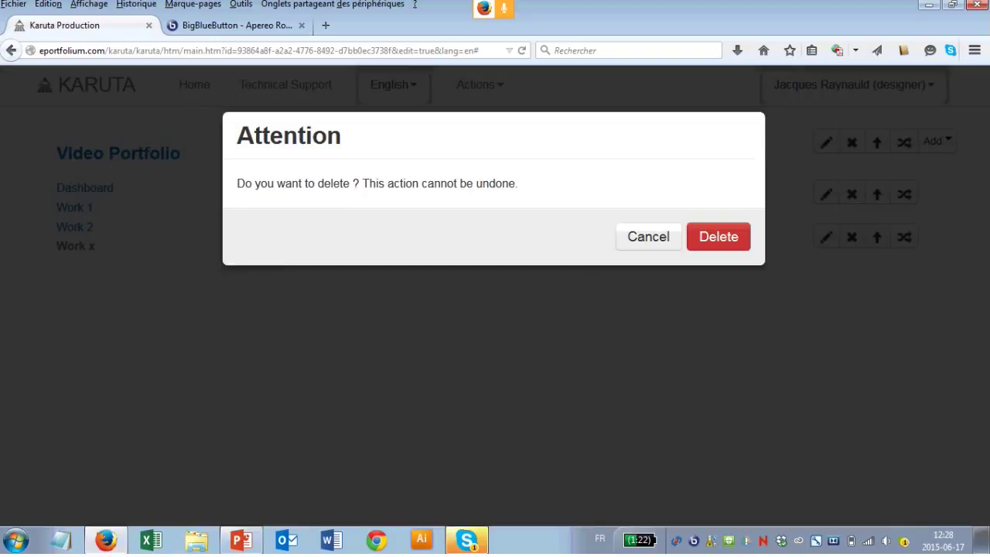
key("Return")
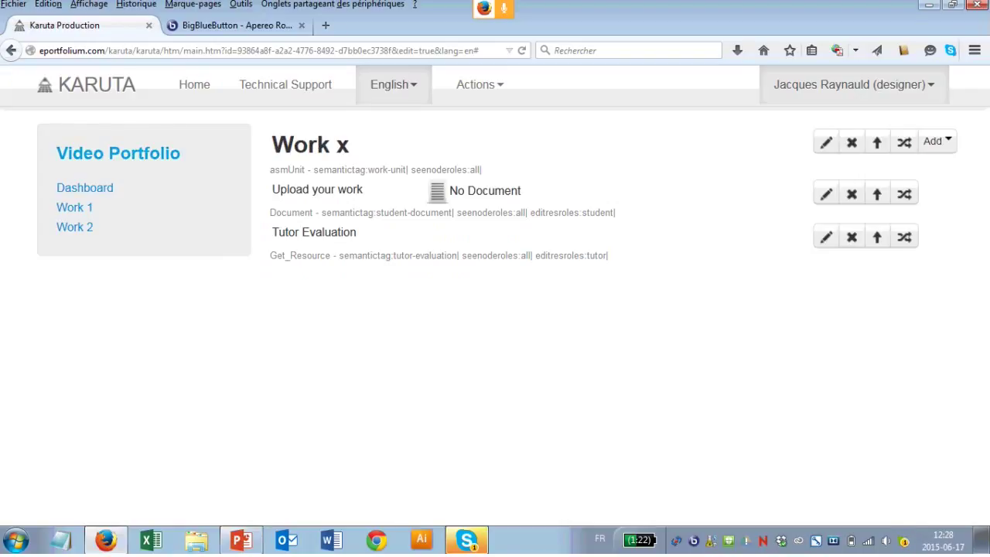
left_click(118, 153)
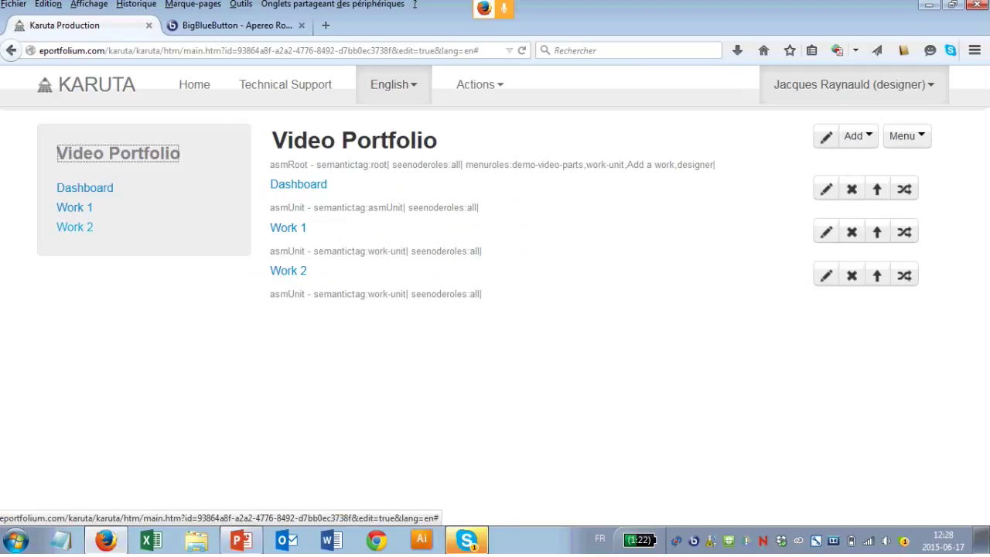
left_click(84, 187)
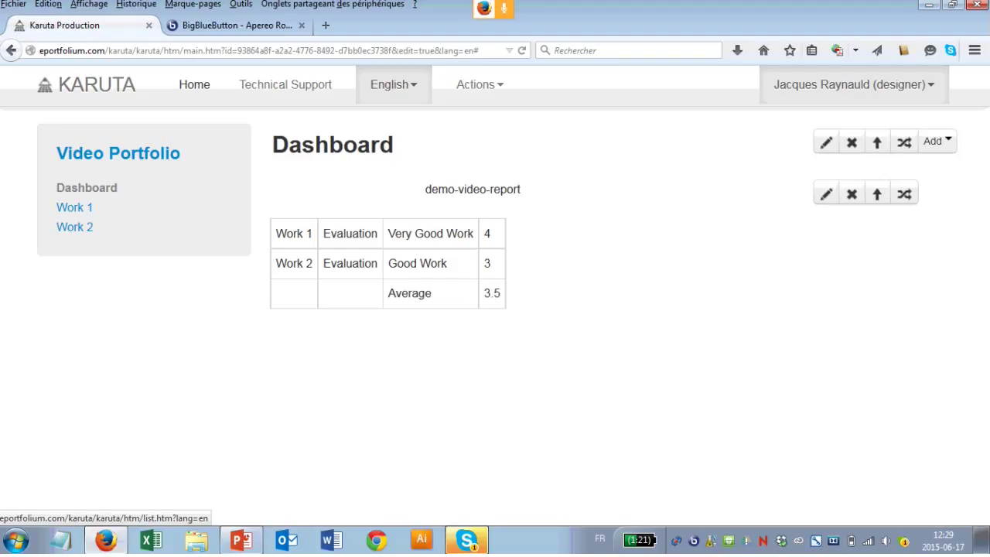
Step: Open Video-repo and delete the empty Item row below 5 Excellent work
left_click(194, 85)
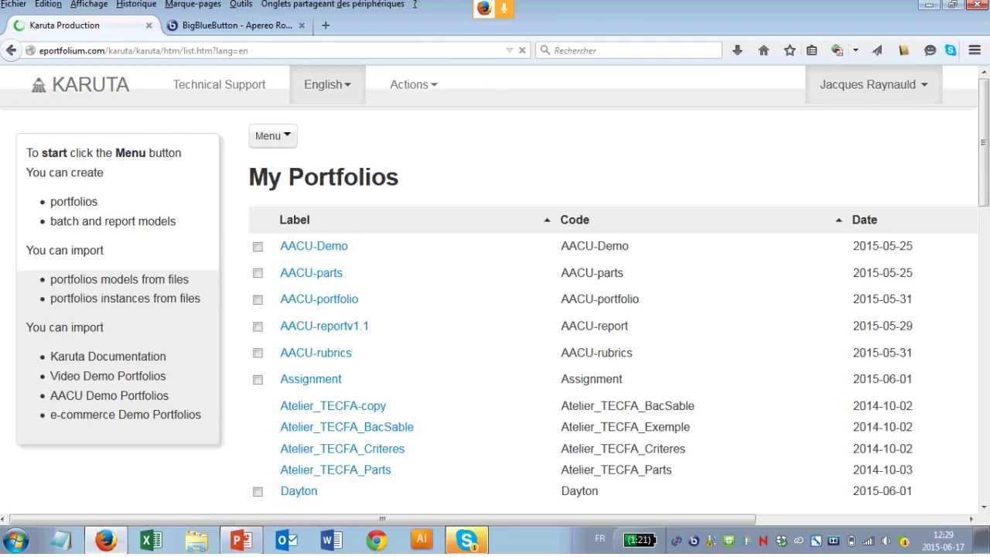
scroll(611, 363, "down", 5)
scroll(541, 234, "down", 4)
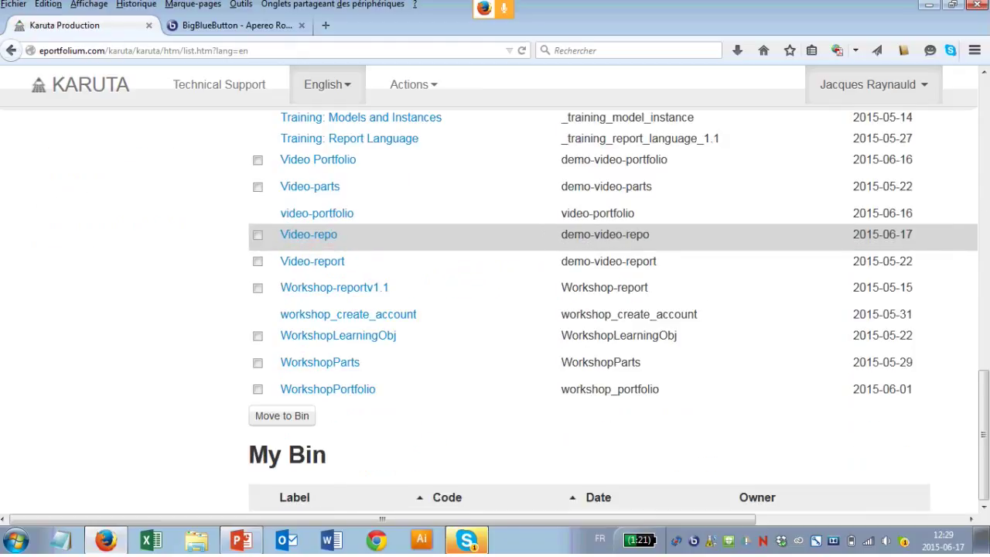
left_click(308, 234)
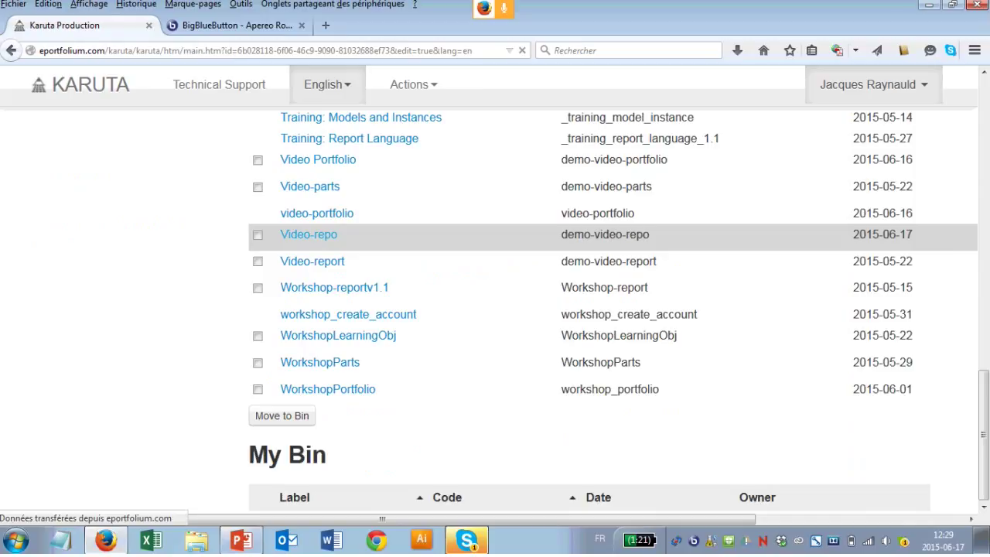
left_click(101, 153)
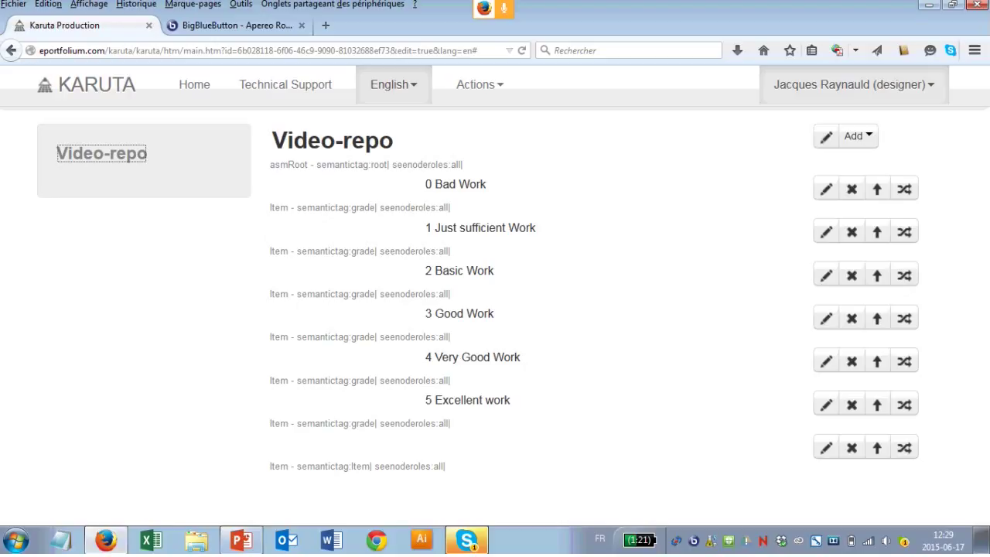
left_click(851, 448)
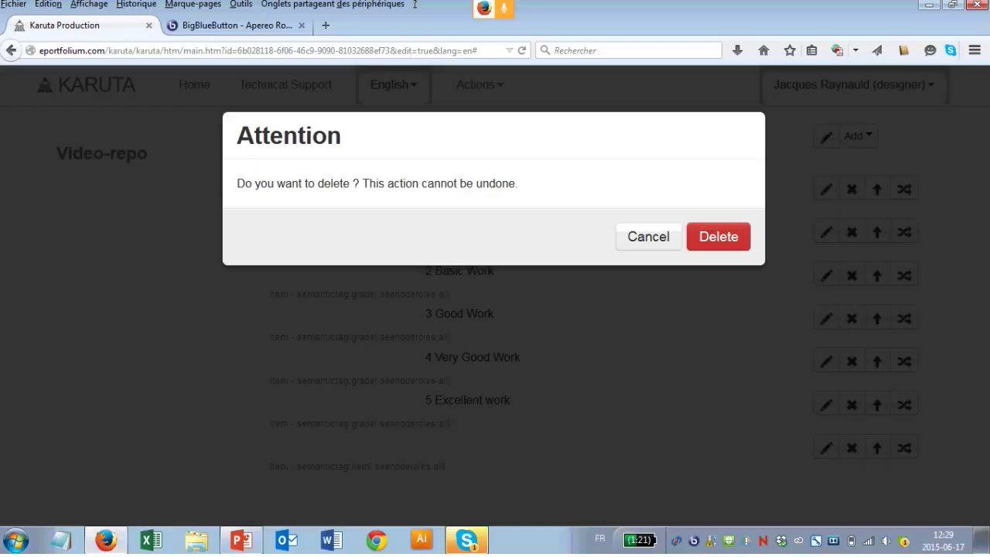
key("Return")
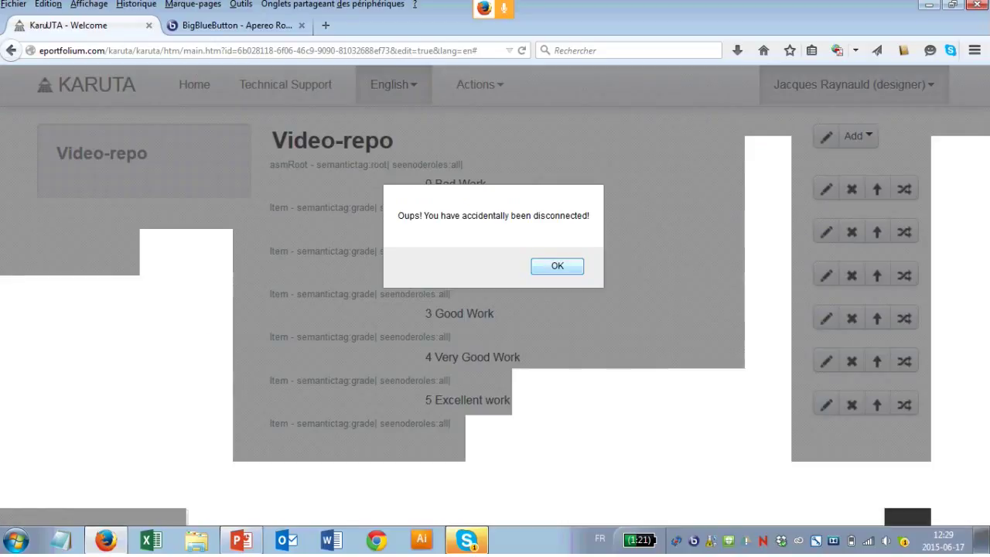
Step: Dismiss the disconnection alert and log in again with the account e-mail and password
key("Return")
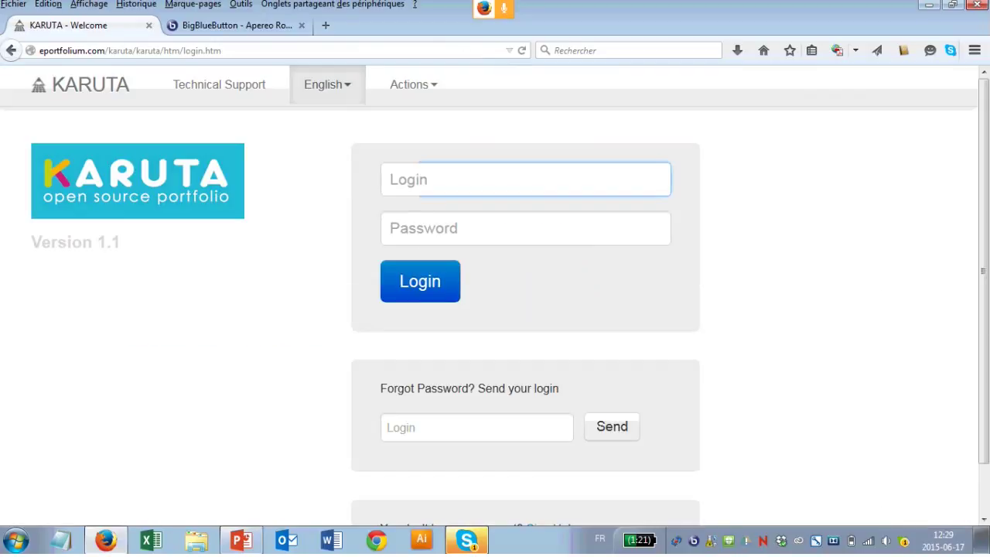
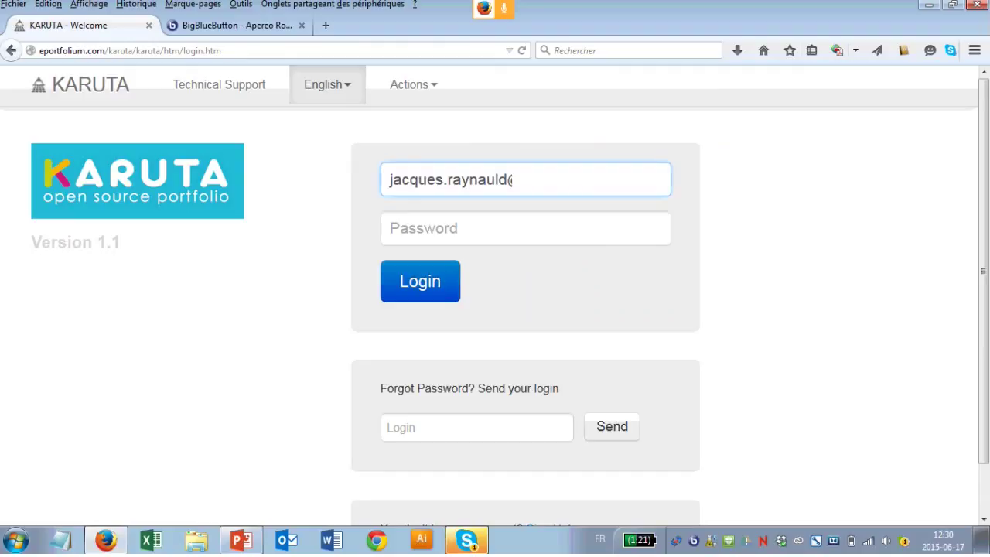
key("Tab")
type("***")
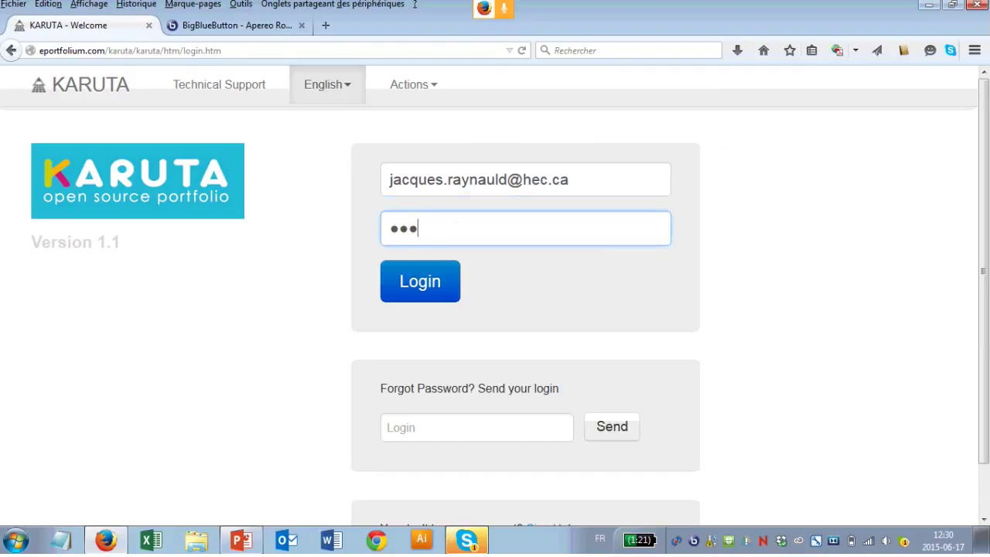
key("Return")
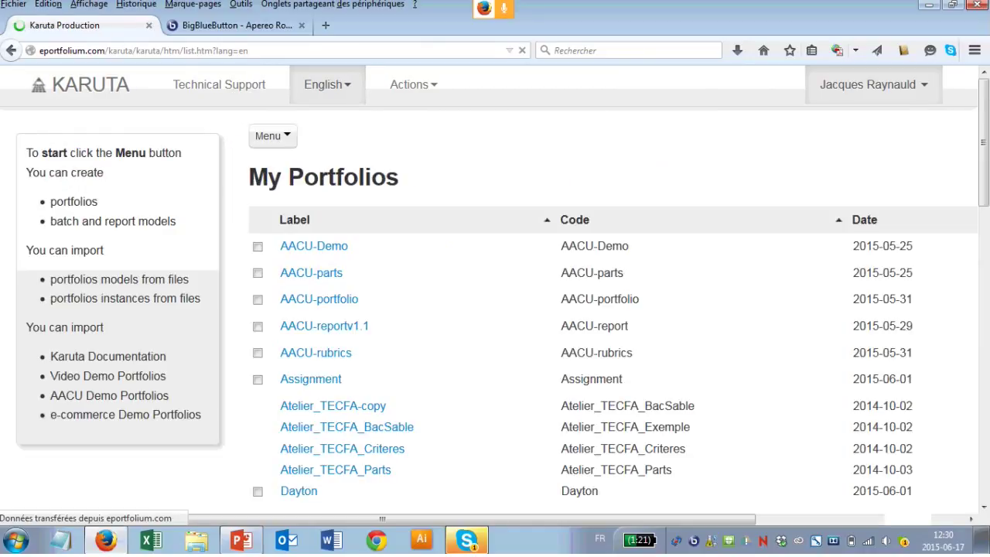
Step: Reopen Video-repo, now listing only grades 0 Bad Work to 5 Excellent work
scroll(495, 310, "down", 4)
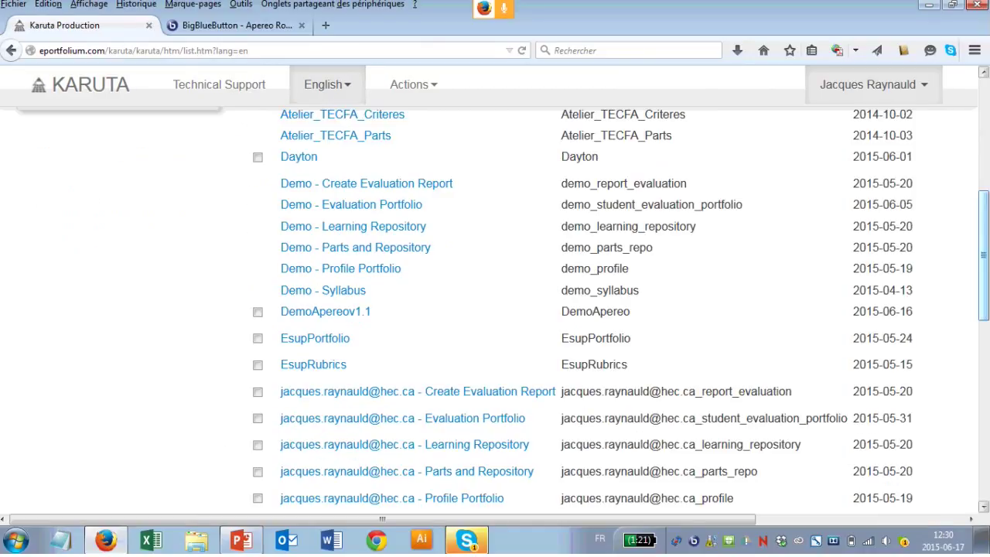
scroll(495, 310, "down", 5)
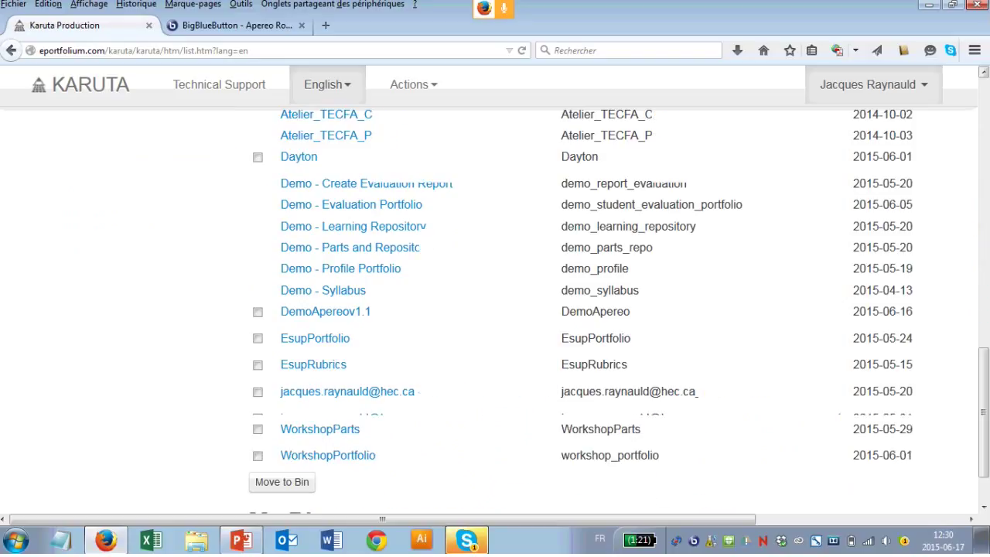
left_click(296, 303)
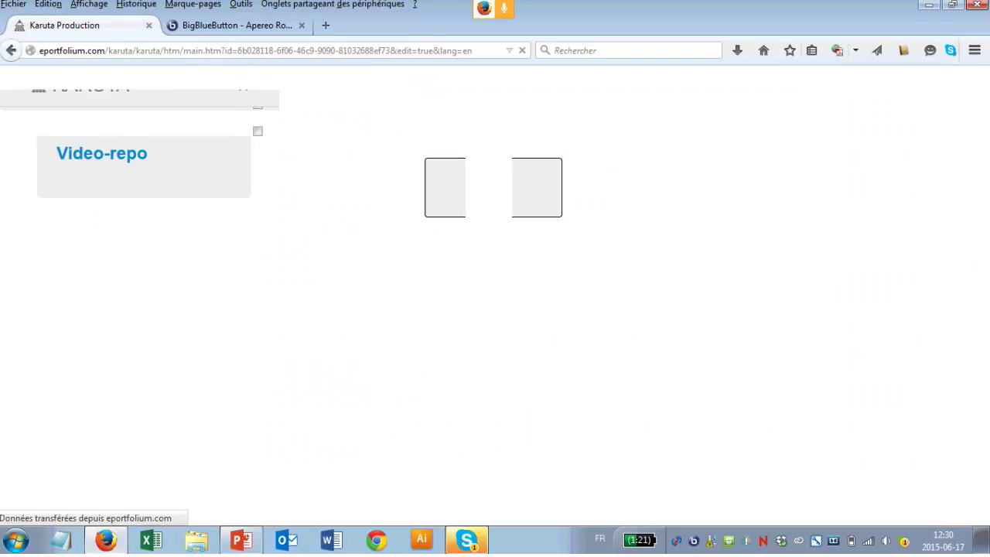
left_click(102, 153)
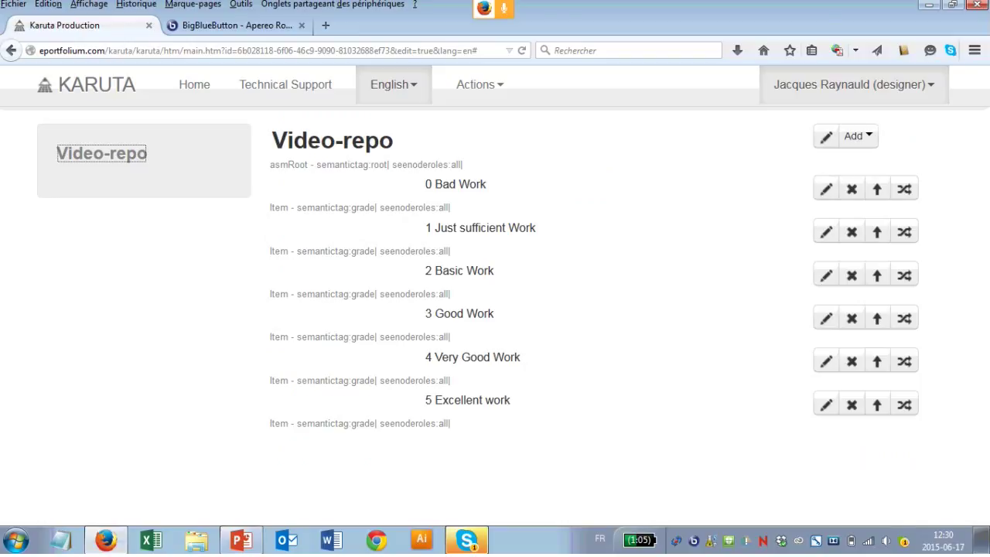
left_click(826, 188)
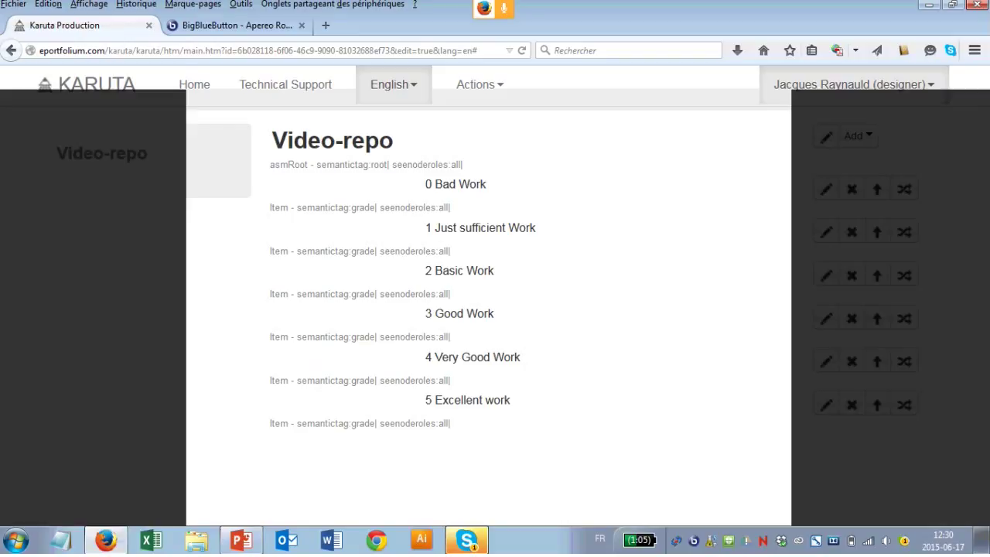
scroll(487, 340, "down", 1)
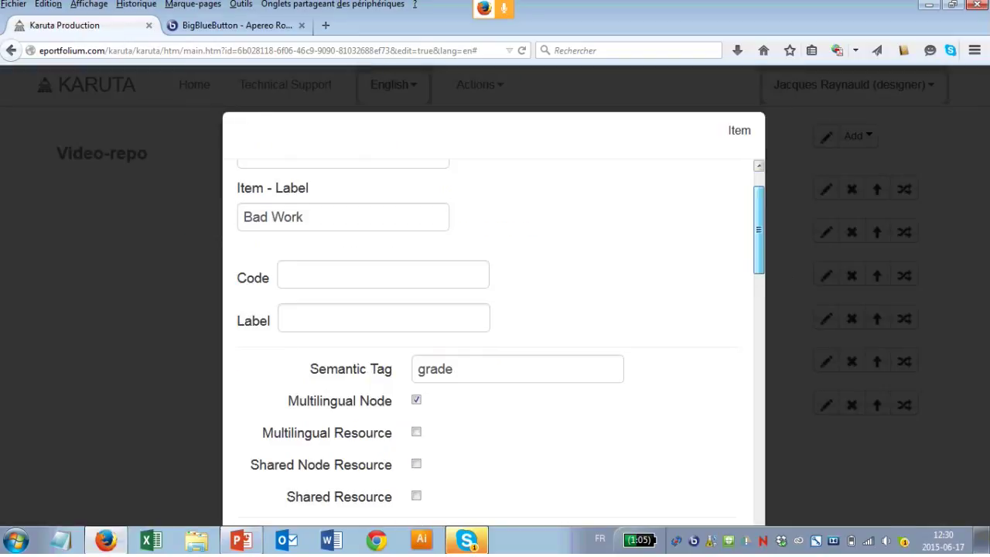
scroll(487, 341, "up", 1)
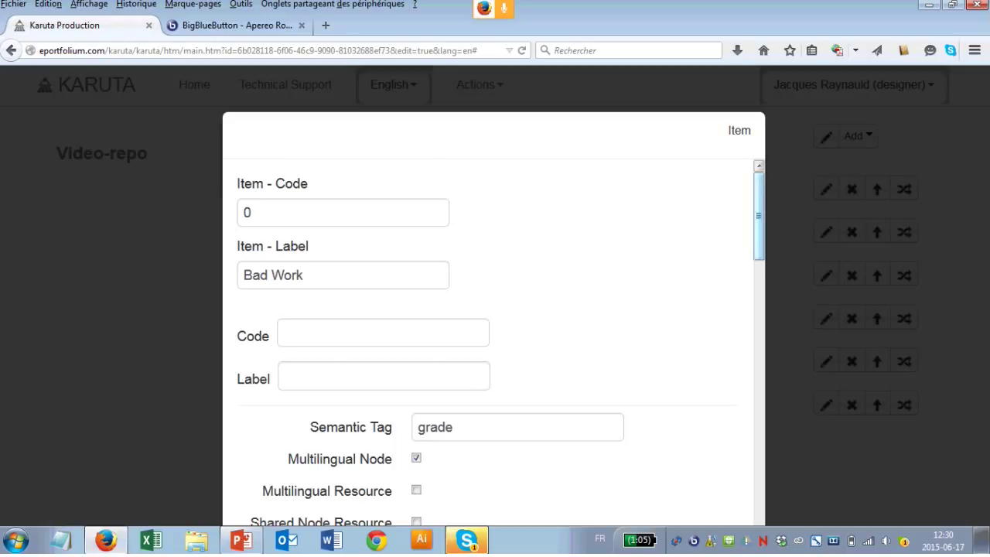
scroll(487, 340, "down", 1)
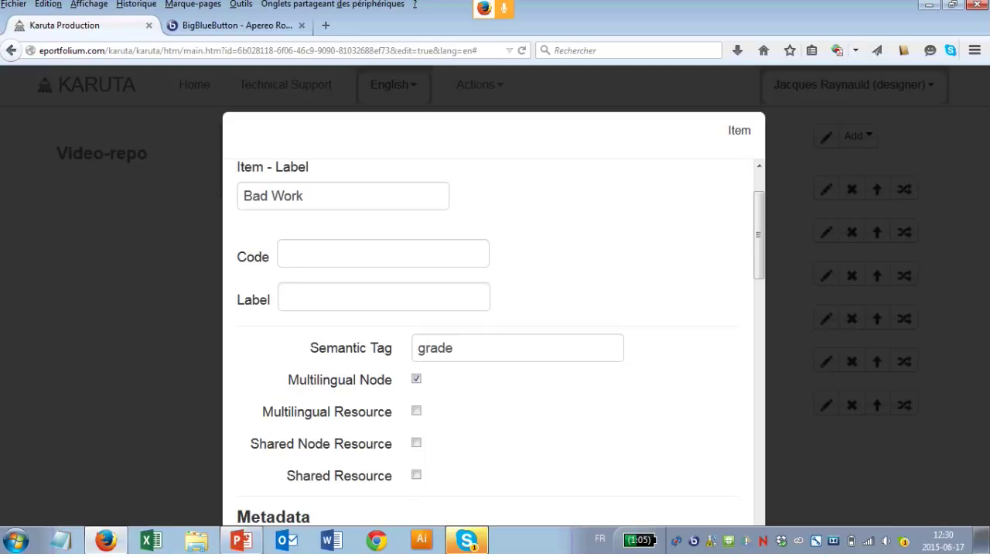
scroll(493, 340, "up", 1)
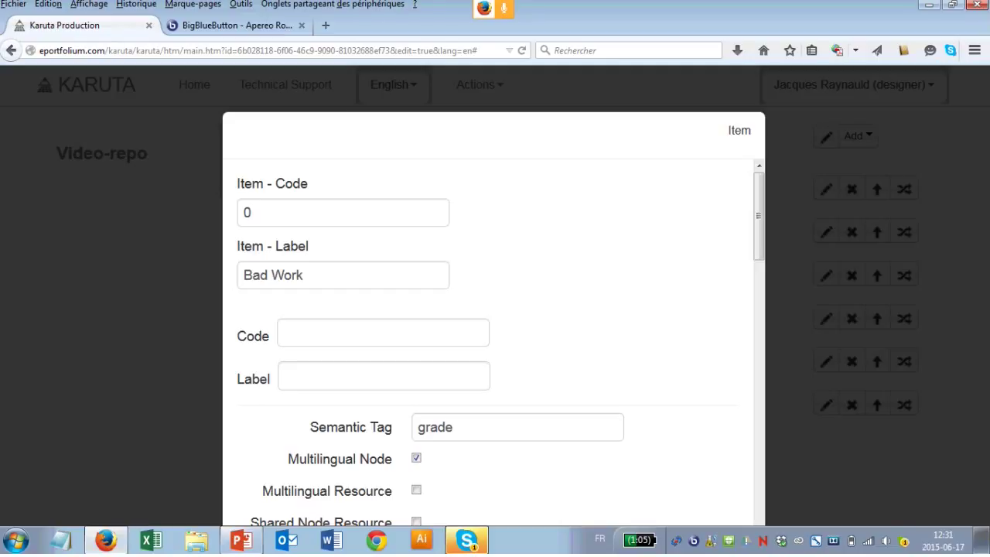
scroll(493, 340, "down", 3)
key("ctrl+minus")
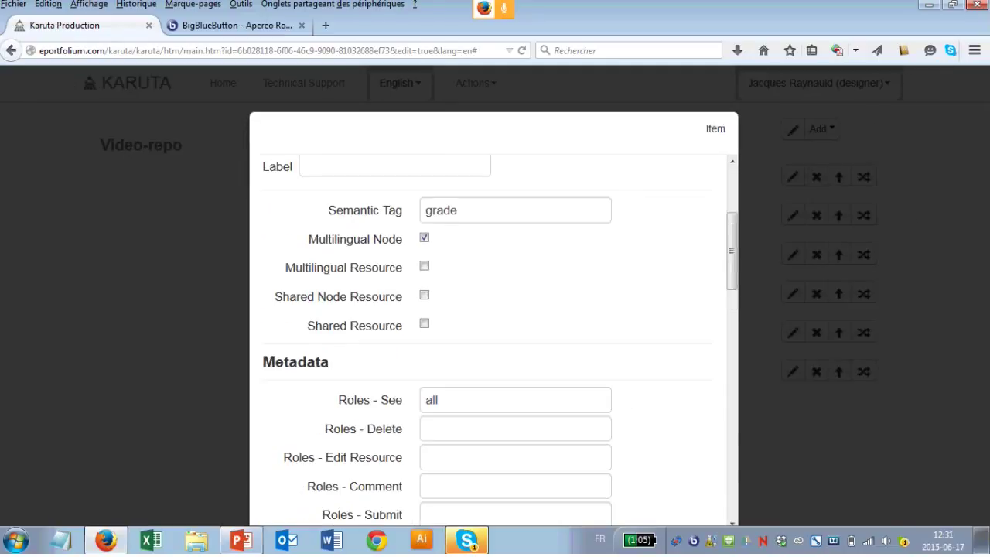
key("ctrl+minus")
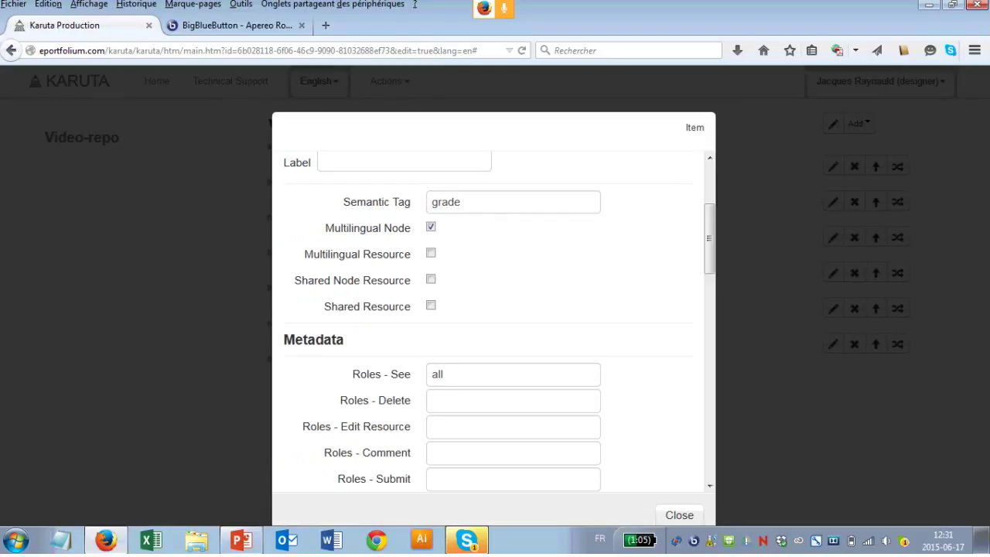
key("Escape")
key("ctrl+0")
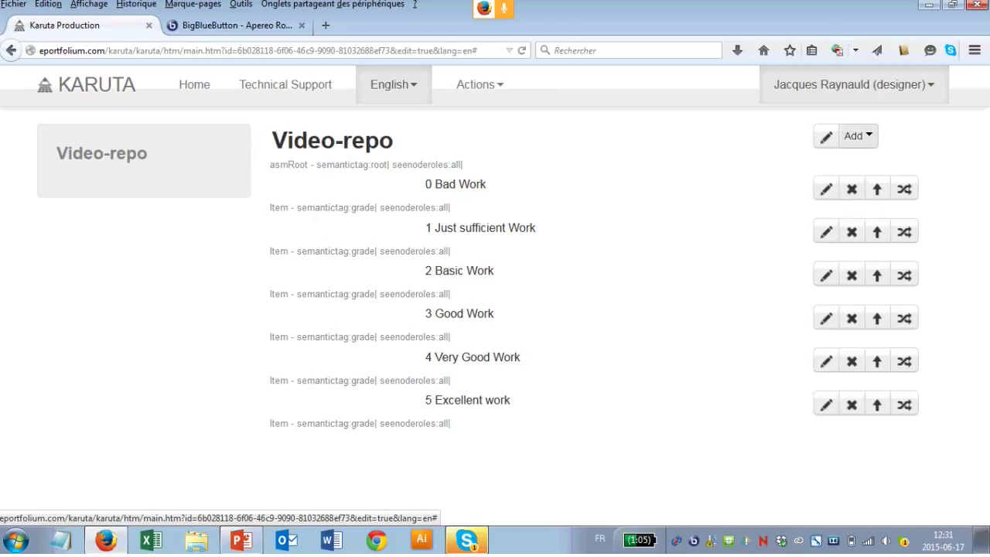
Step: Add a new empty Item element to Video-repo below 5 Excellent work
left_click(853, 135)
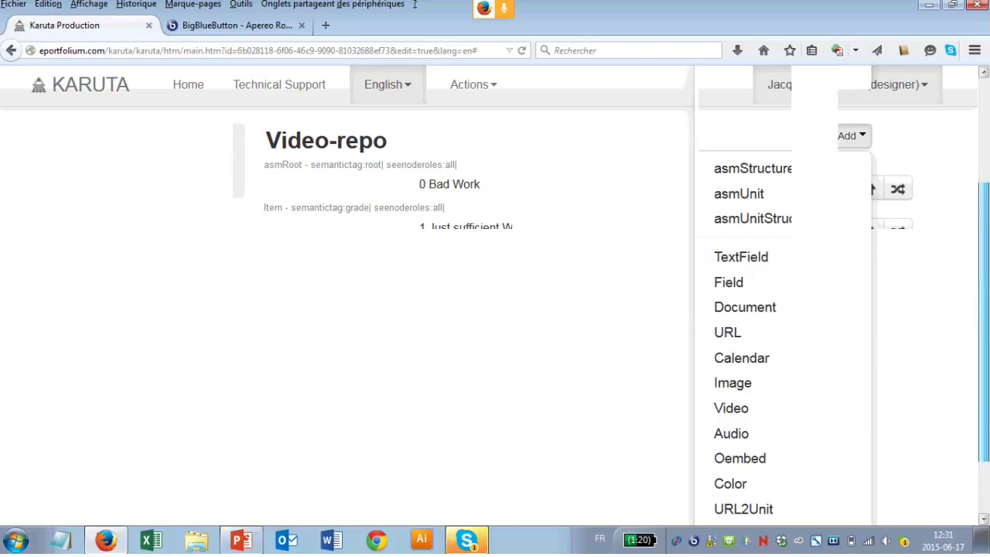
scroll(742, 426, "down", 5)
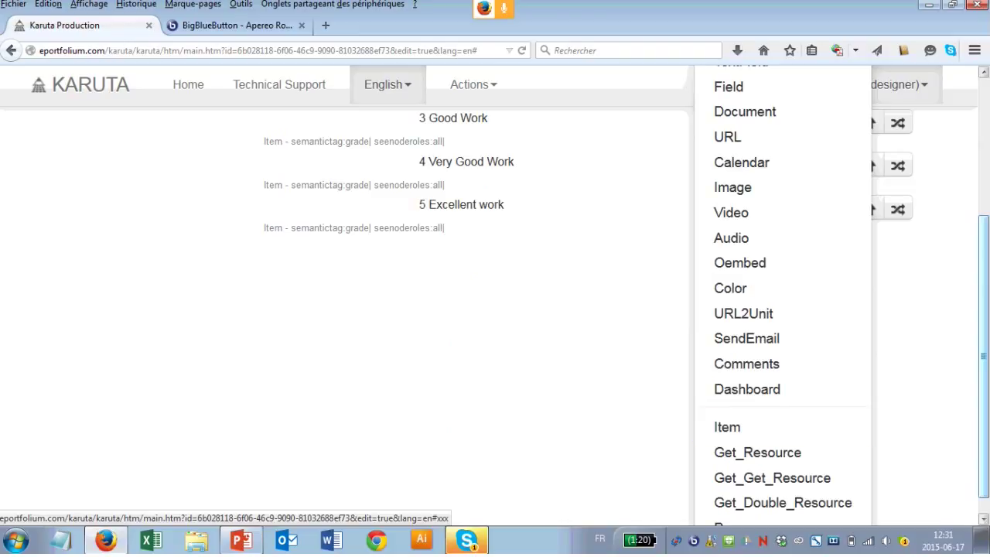
scroll(742, 427, "up", 4)
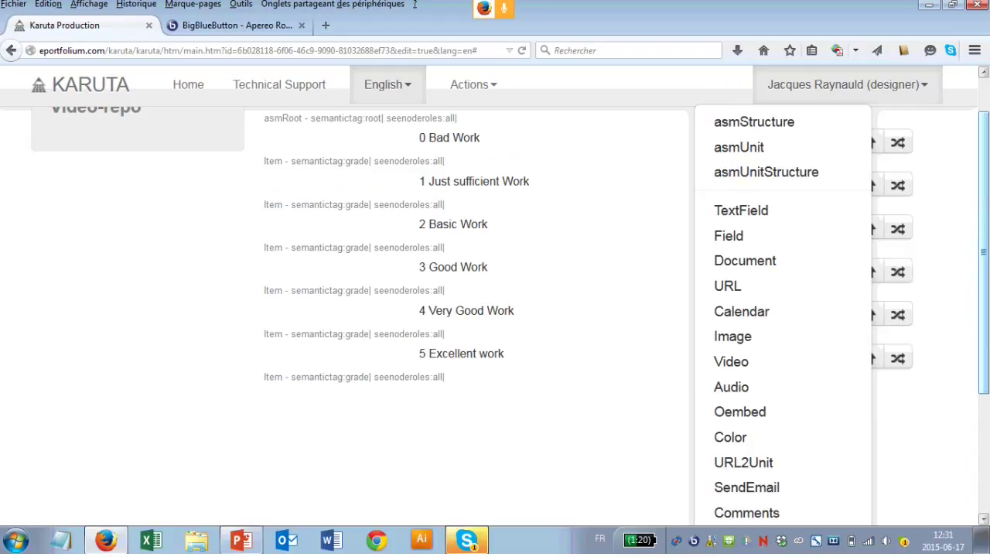
scroll(495, 310, "down", 1)
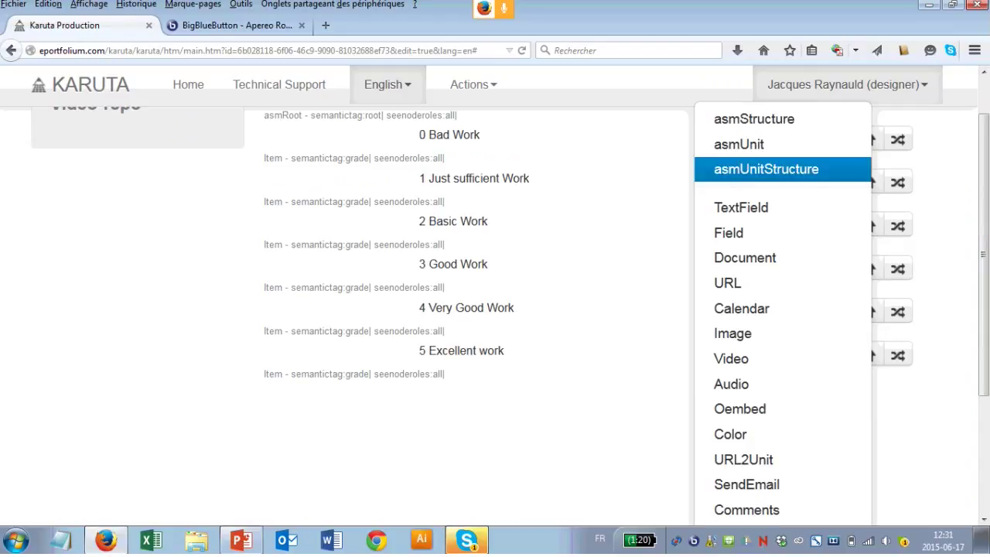
scroll(495, 310, "down", 1)
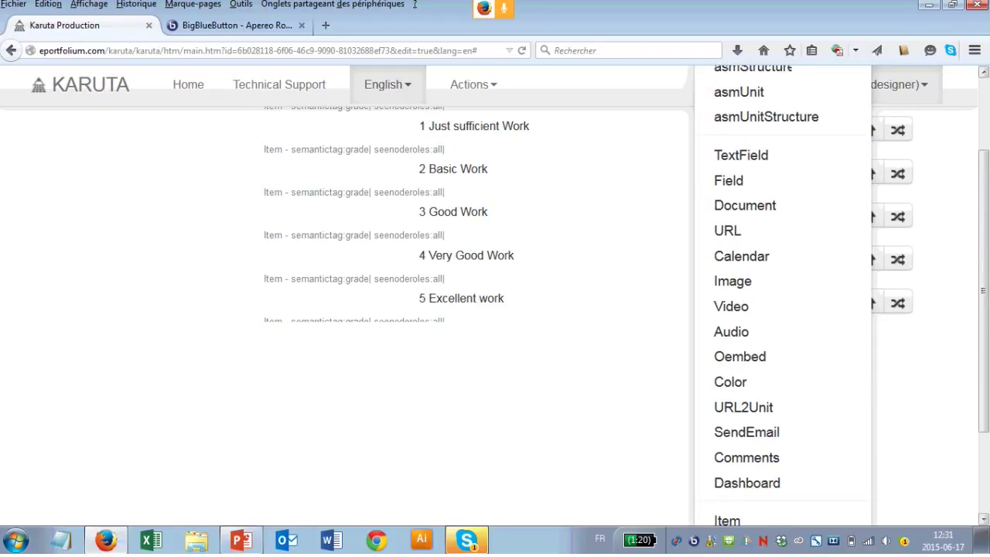
scroll(495, 309, "down", 2)
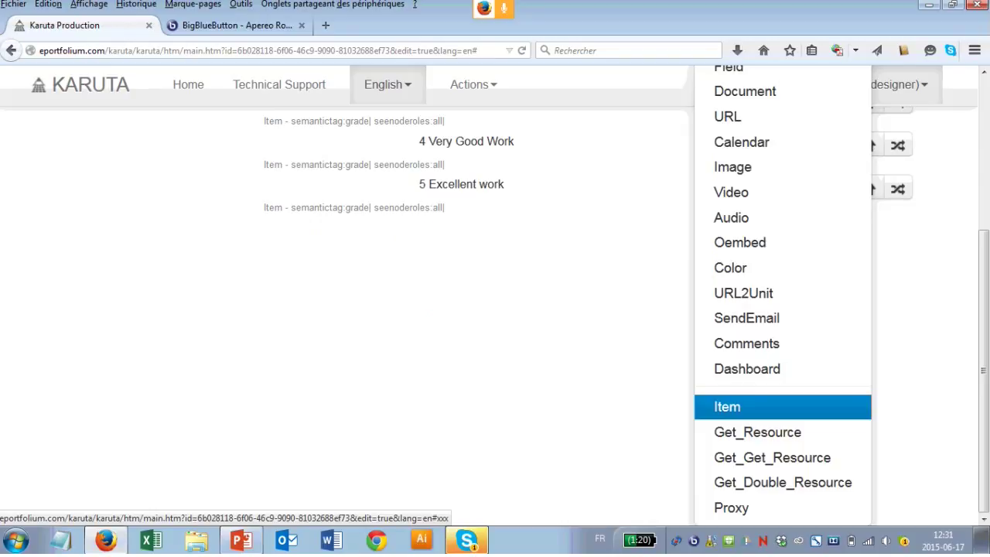
key("Return")
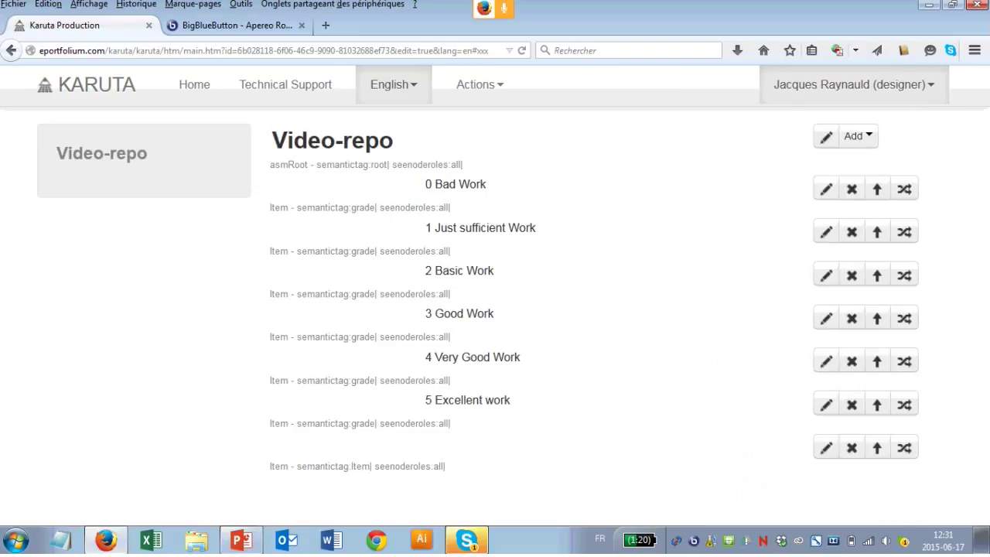
Step: Give the last Video-repo item code 6 and label Fantastic Work
left_click(826, 447)
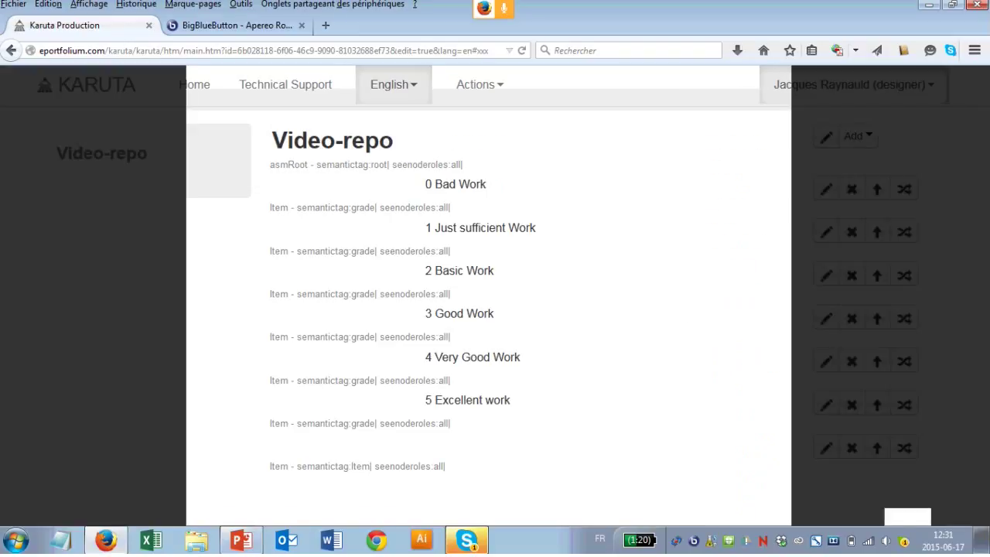
left_click(343, 213)
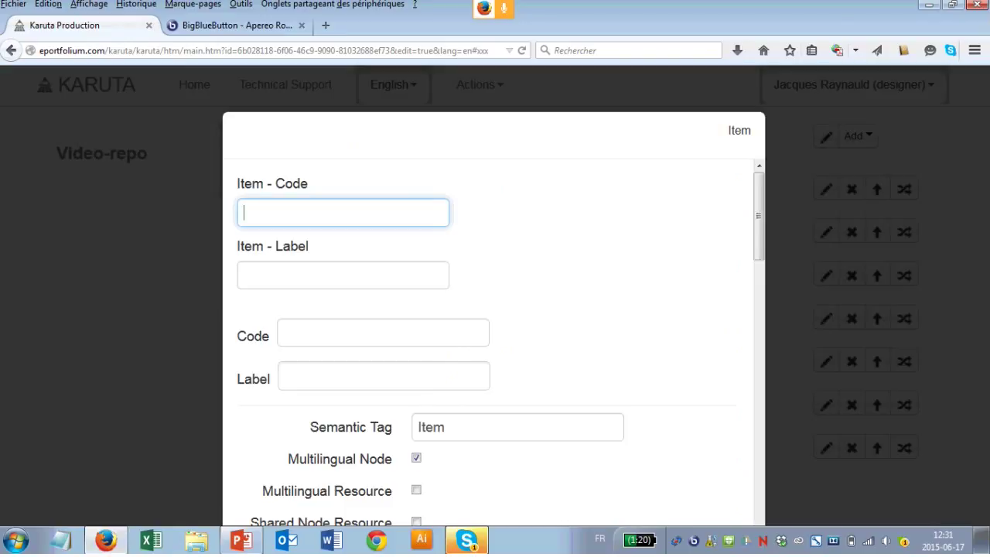
type("6")
key("Tab")
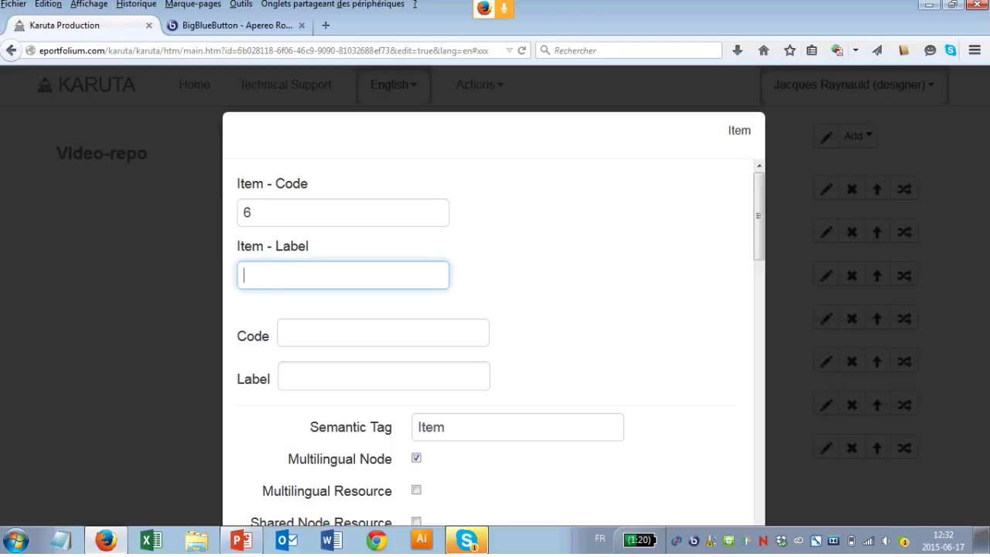
type("Fansla")
key("BackSpace")
key("BackSpace")
key("BackSpace")
type("tas")
type("Work")
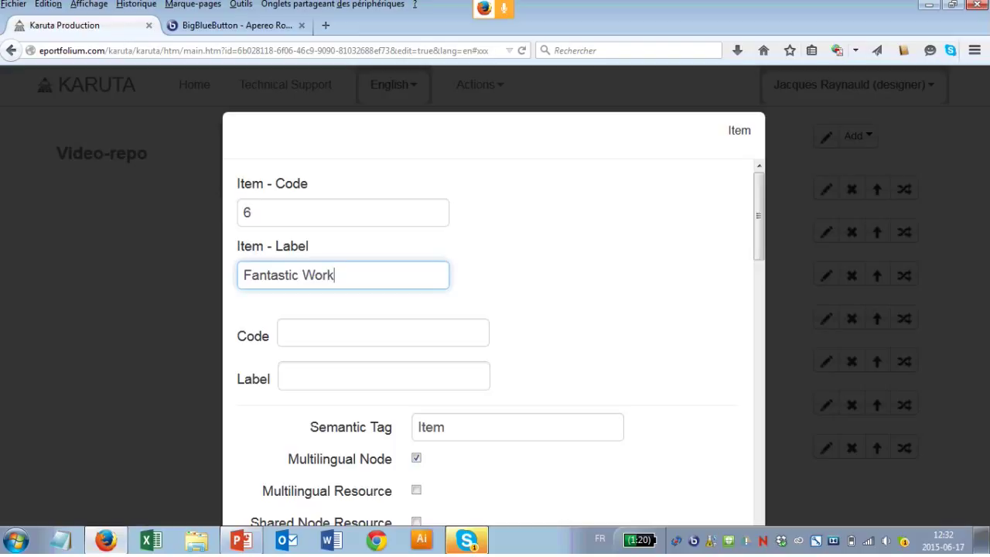
Step: Set the item's semantic tag to grade and close its settings
left_click(517, 427)
key("BackSpace")
key("BackSpace")
key("BackSpace")
key("BackSpace")
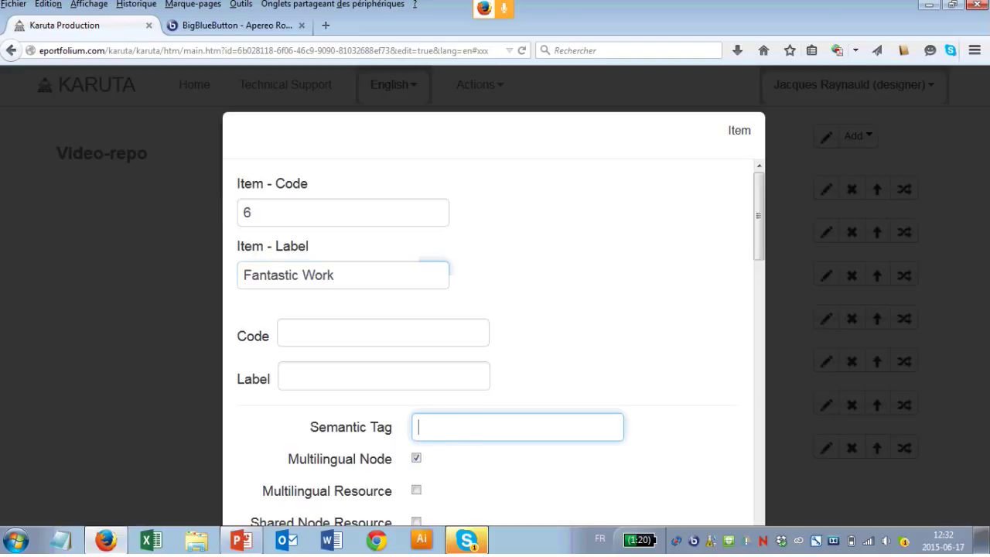
type("garde")
key("BackSpace")
key("BackSpace")
key("BackSpace")
key("BackSpace")
key("BackSpace")
type("grade")
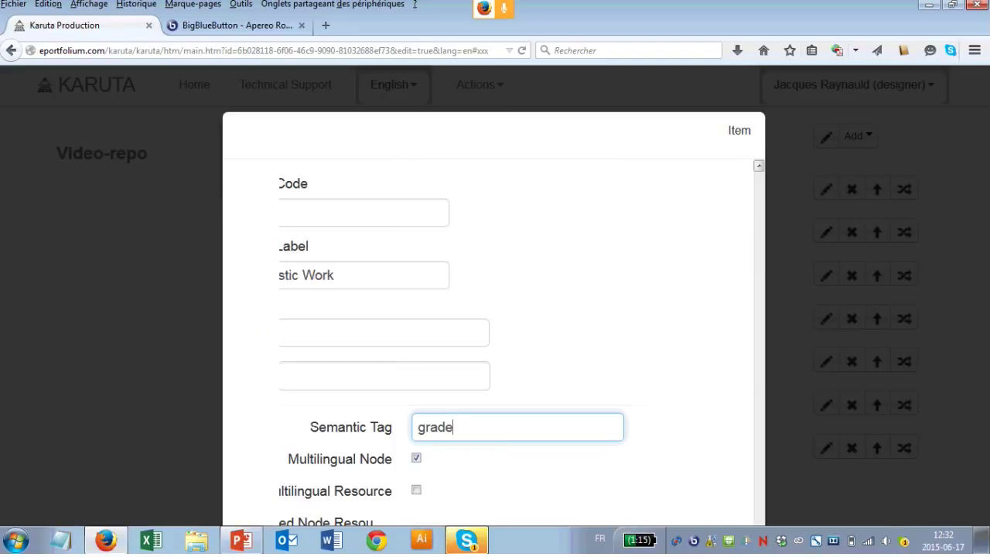
scroll(495, 340, "down", 10)
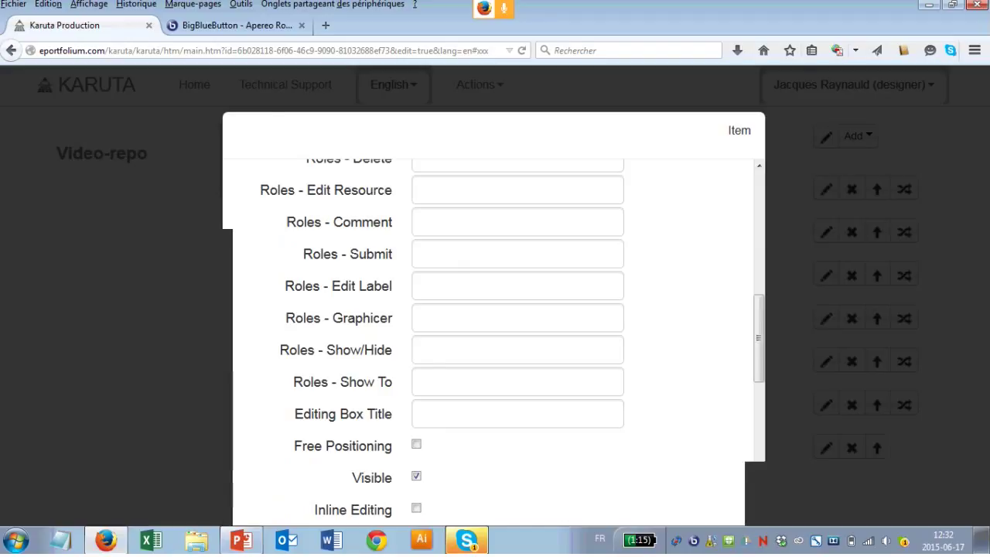
key("ctrl+minus")
key("Escape")
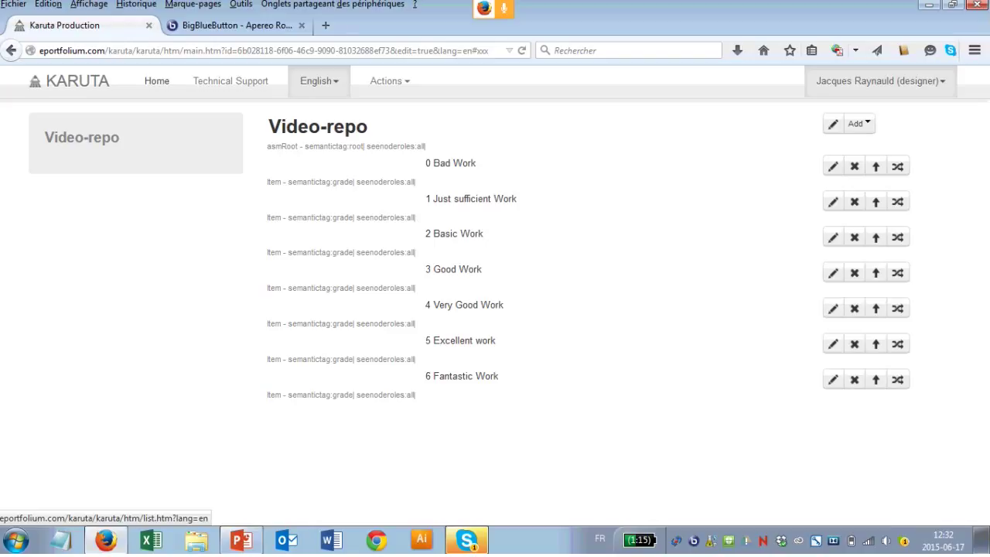
Step: Return to Home and open Video Portfolio from the My Portfolios list
left_click(157, 80)
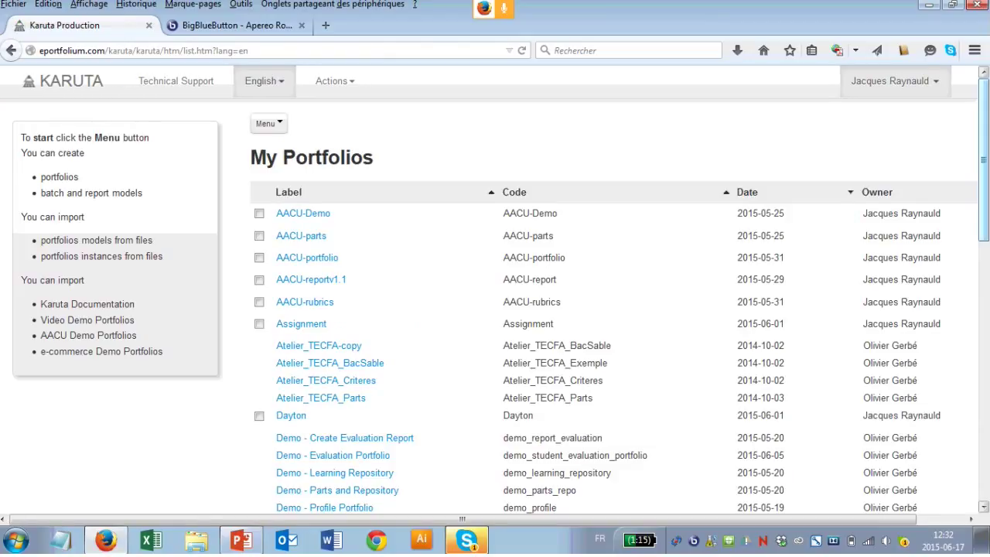
scroll(611, 309, "down", 10)
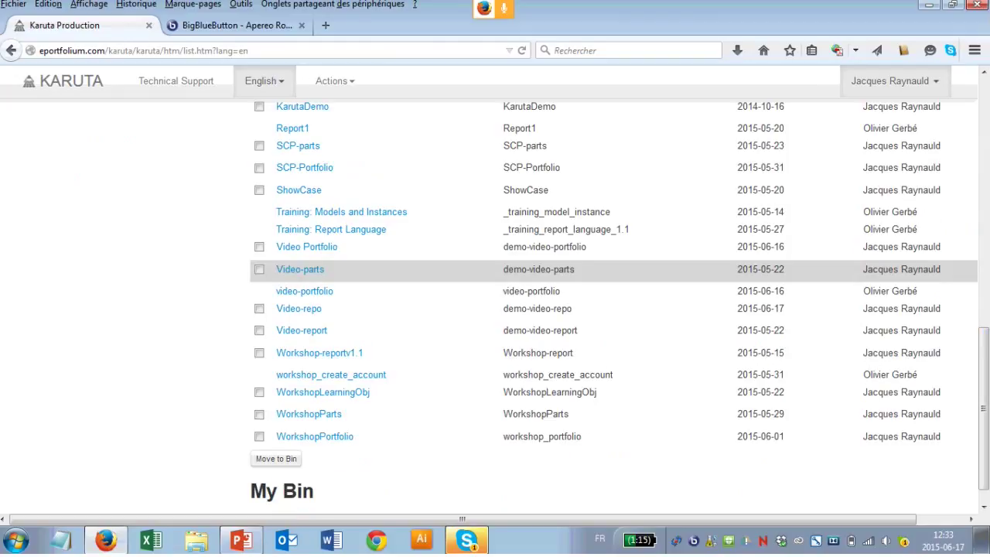
left_click(307, 247)
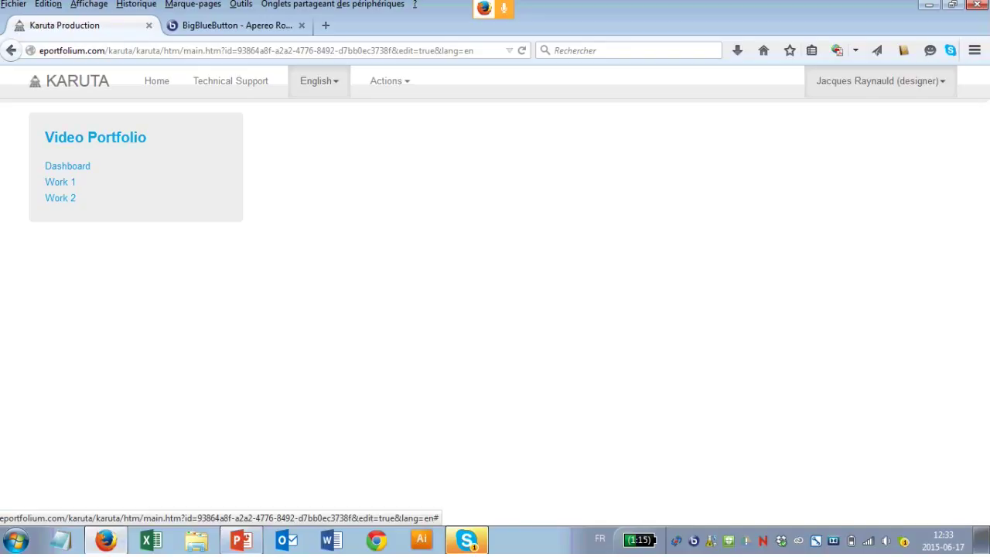
Step: Add an asmUnit named New Unit to the Video Portfolio, after Work 2
left_click(96, 137)
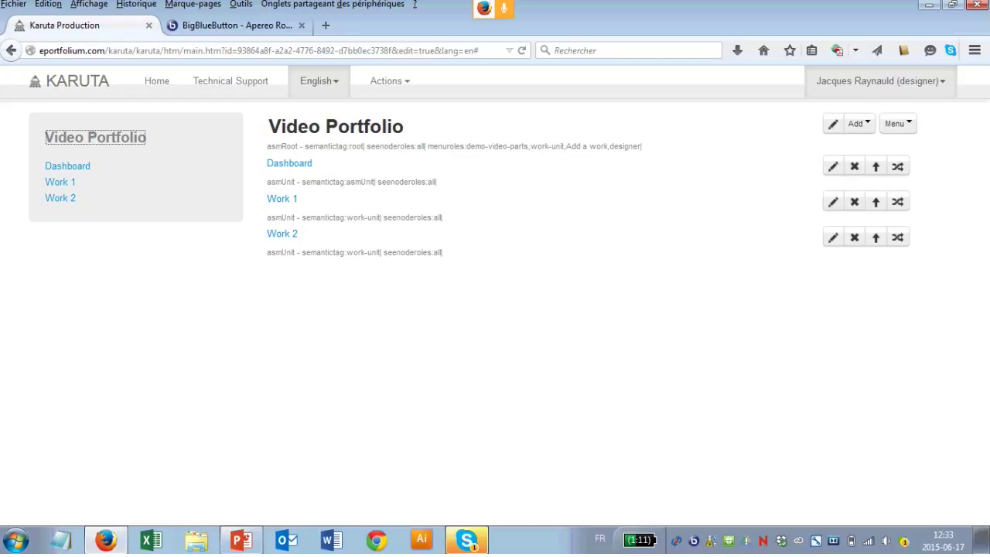
key("ctrl+plus")
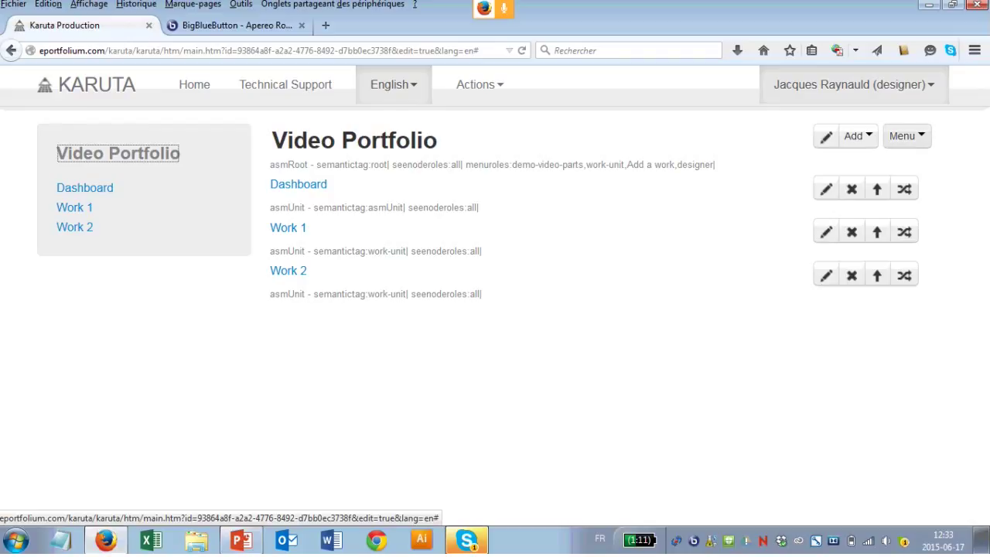
left_click(907, 136)
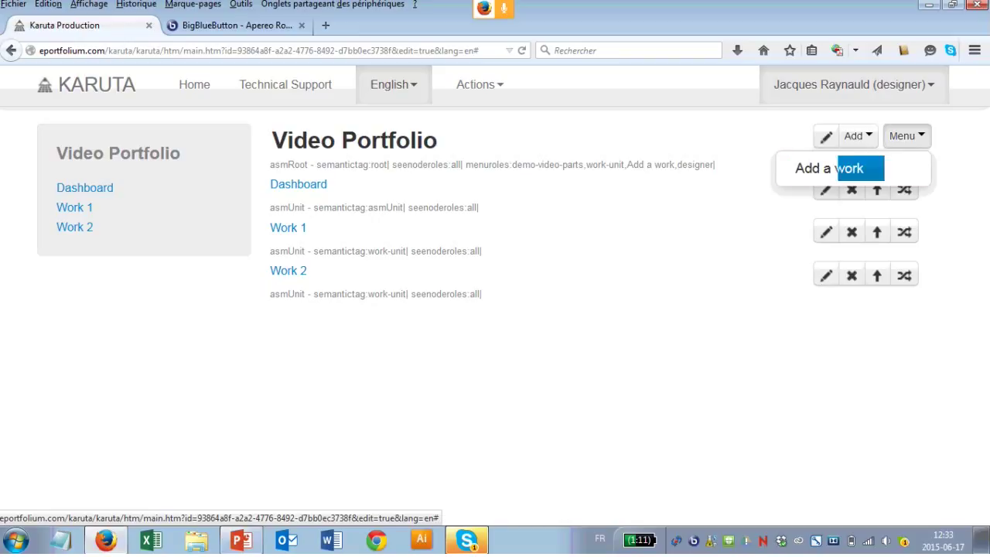
left_click(858, 135)
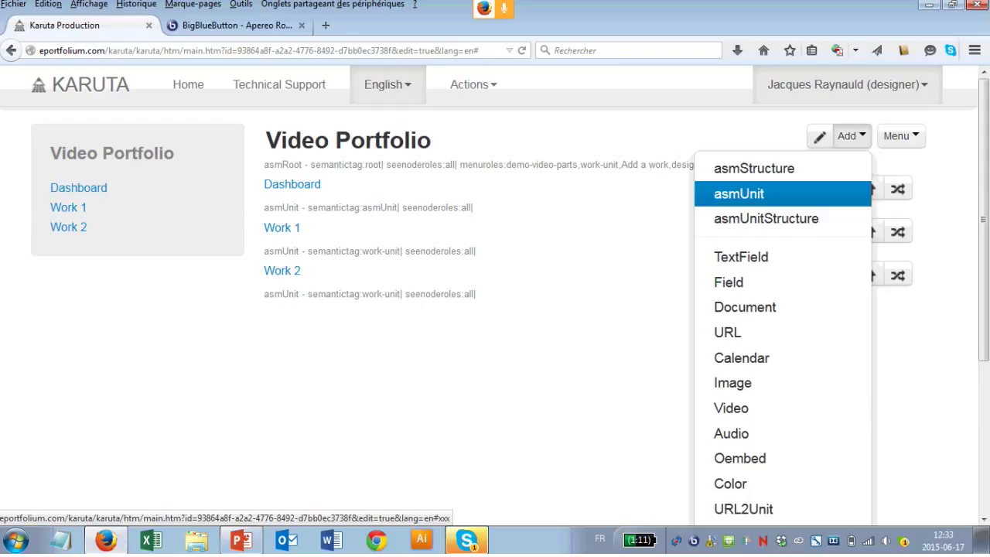
left_click(738, 193)
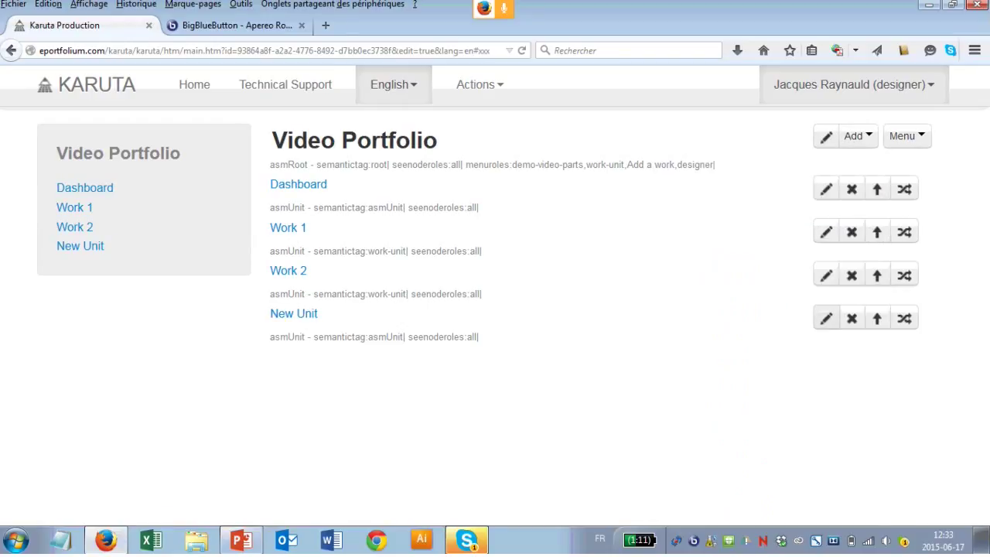
Step: Relabel New Unit as Work 3 and change its semantic tag from asmUnit to work-unit
left_click(826, 318)
left_click(382, 251)
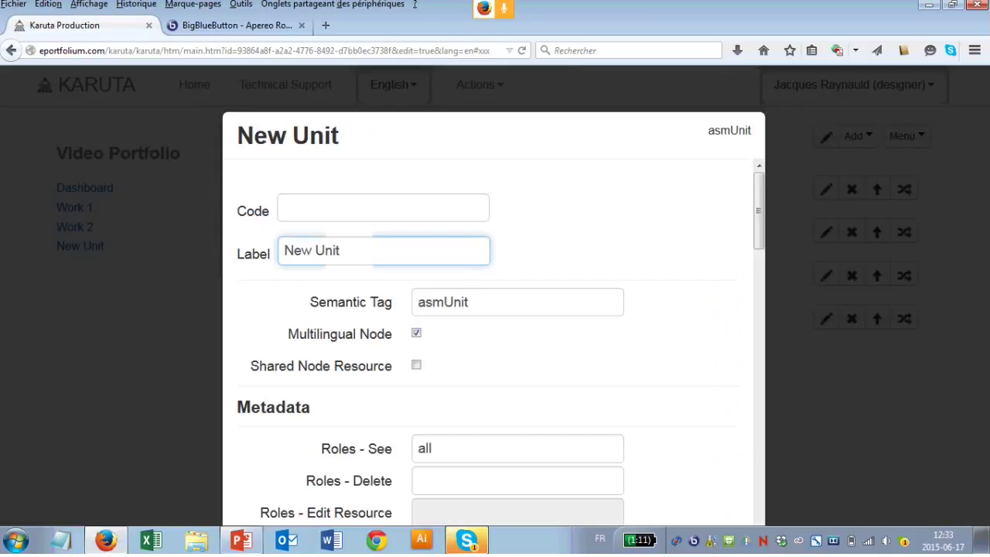
key("BackSpace")
key("BackSpace")
key("BackSpace")
key("BackSpace")
key("BackSpace")
key("BackSpace")
key("BackSpace")
key("BackSpace")
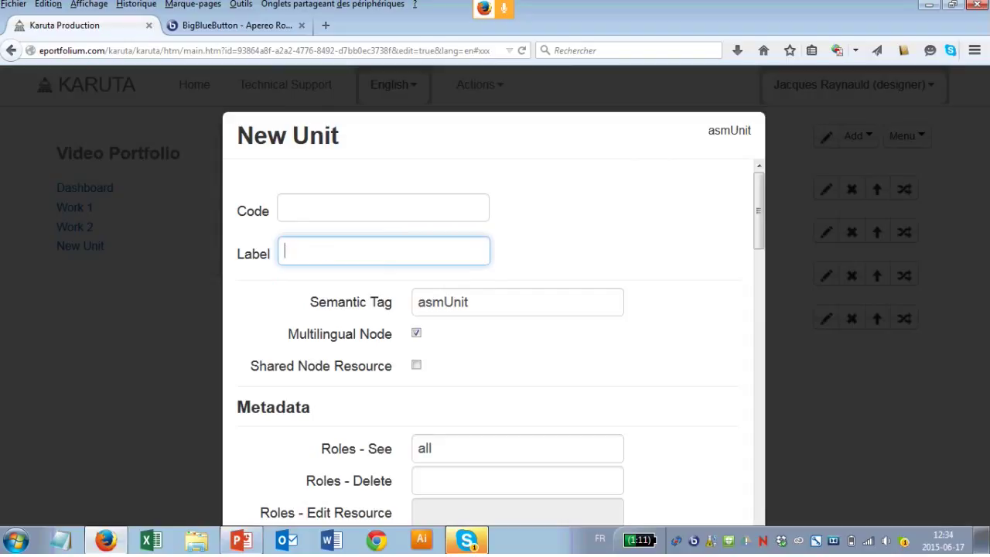
type("Work 3")
key("Tab")
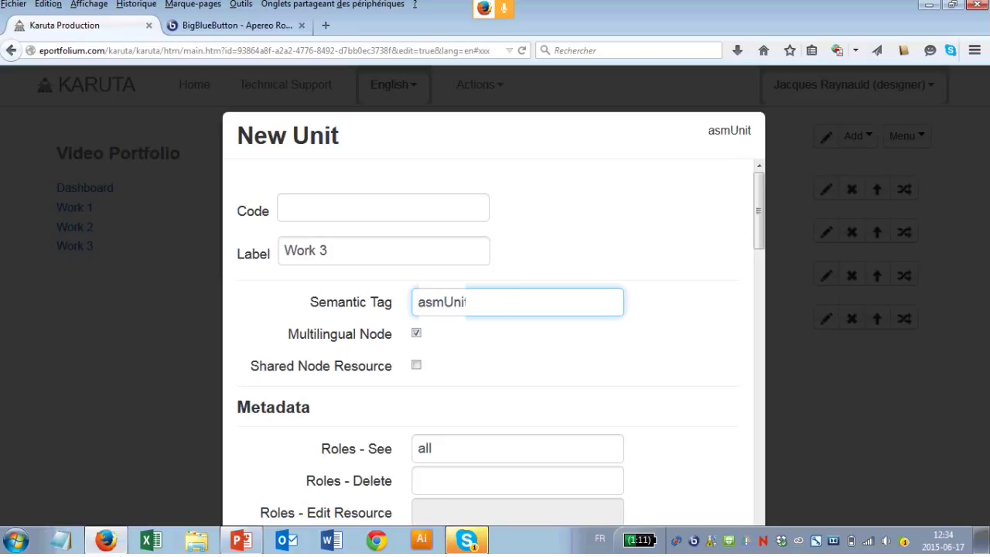
key("BackSpace")
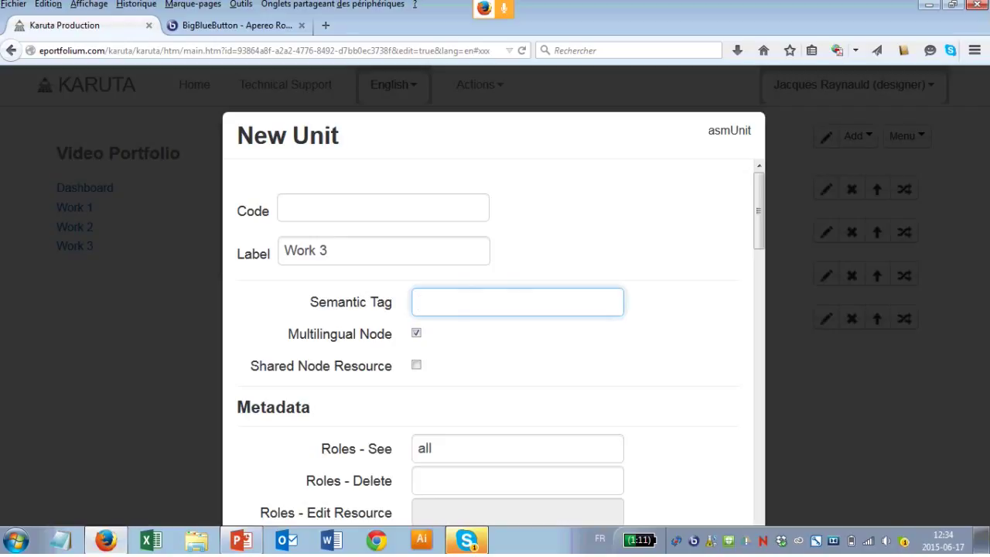
type("work-unit")
key("ctrl+minus")
key("ctrl+minus")
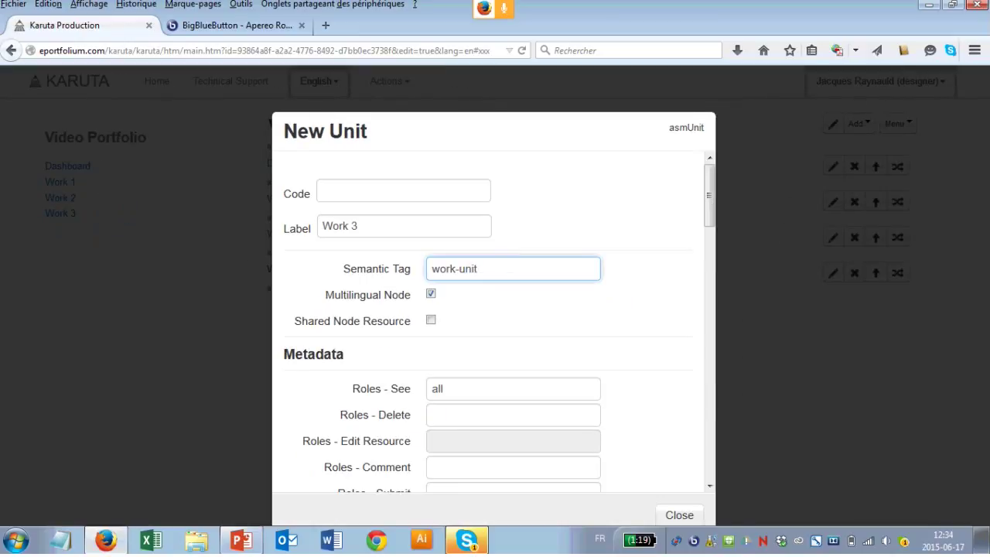
key("Escape")
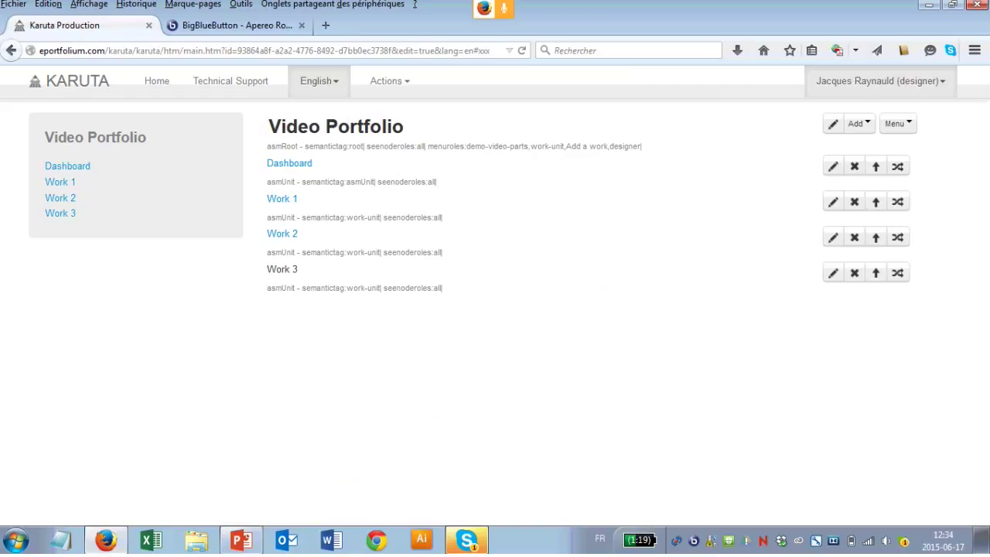
Step: Add an empty Document element to the Work 3 page and open its settings
left_click(60, 212)
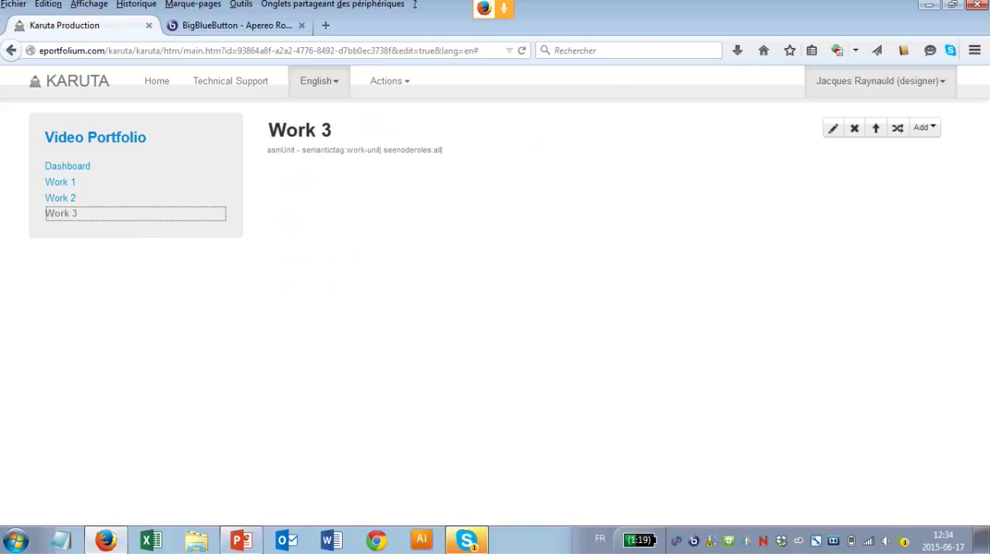
left_click(924, 127)
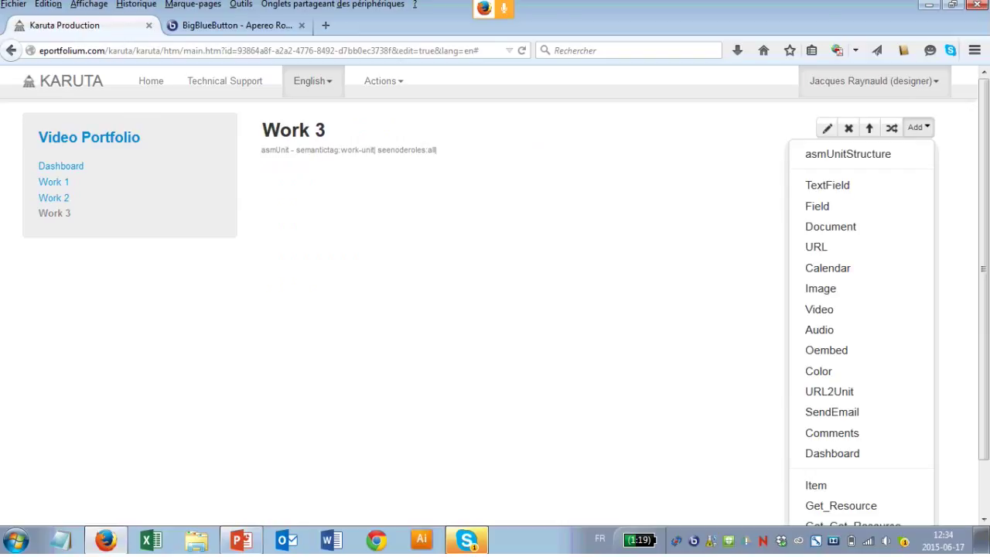
key("Escape")
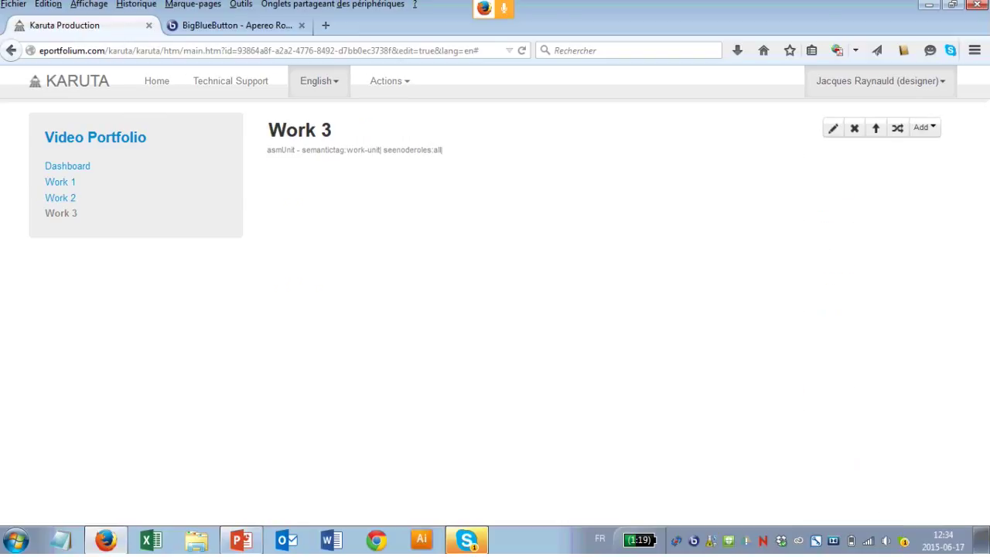
left_click(924, 127)
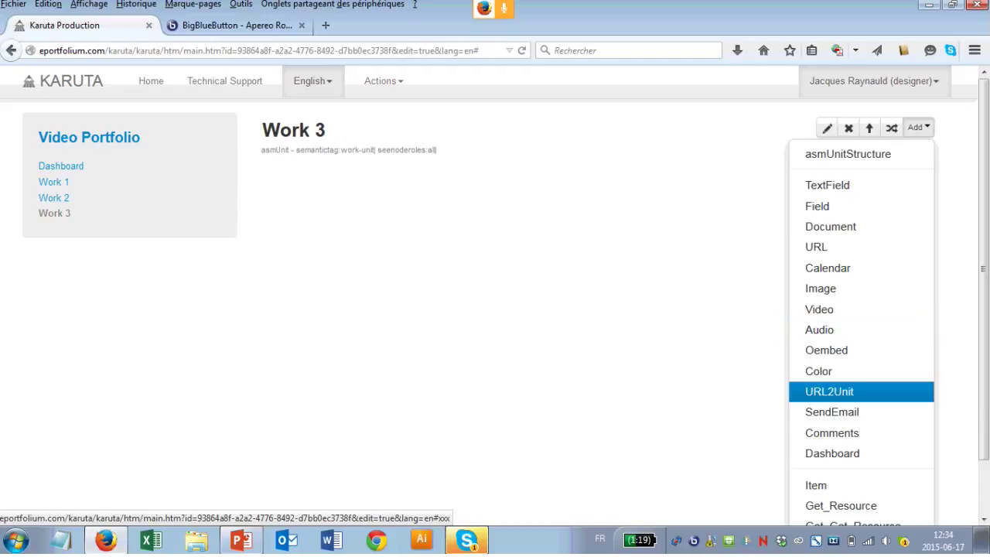
left_click(831, 226)
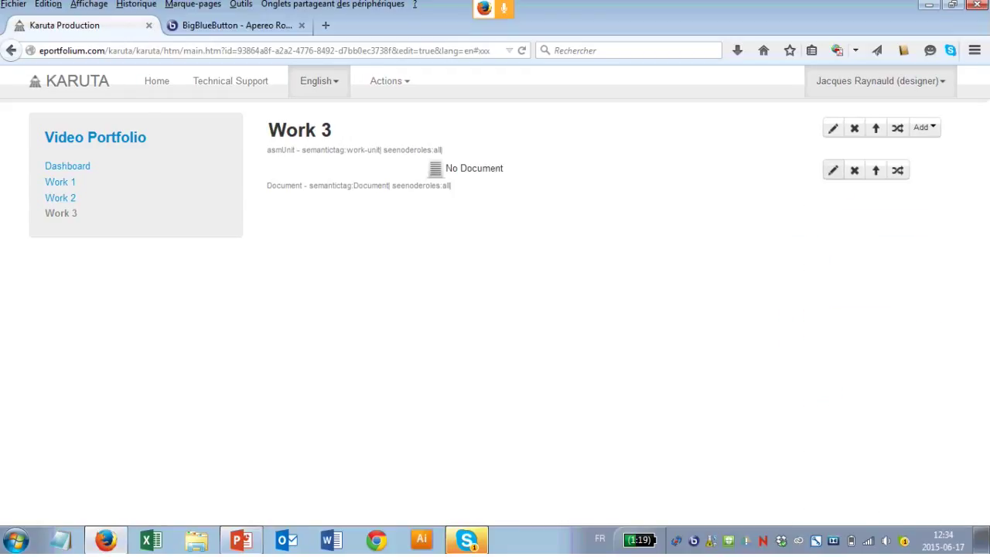
left_click(833, 170)
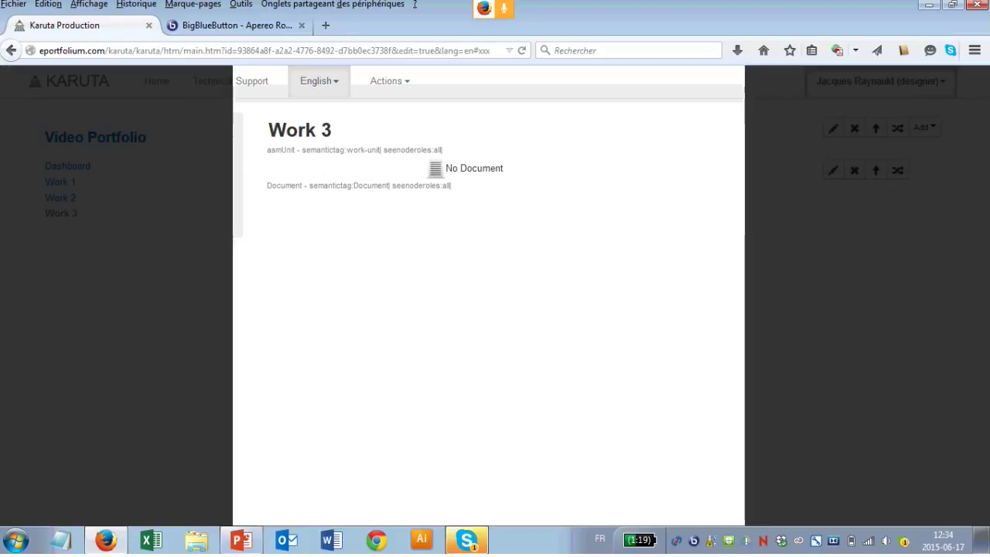
Step: Label the document 'Upload evidence' with semantic tag evidence
left_click(404, 281)
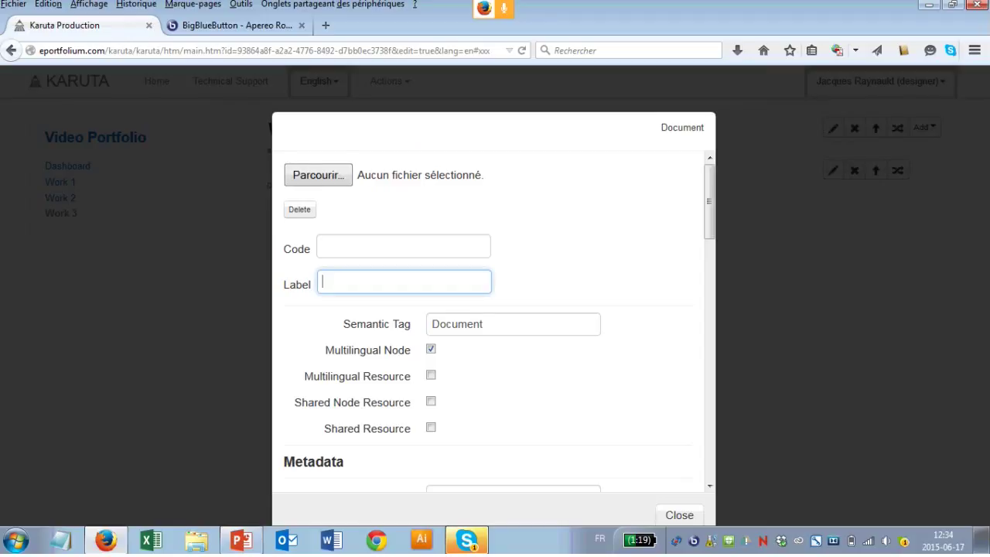
type("l")
type("pload a d")
key("BackSpace")
key("BackSpace")
key("BackSpace")
type("evidence")
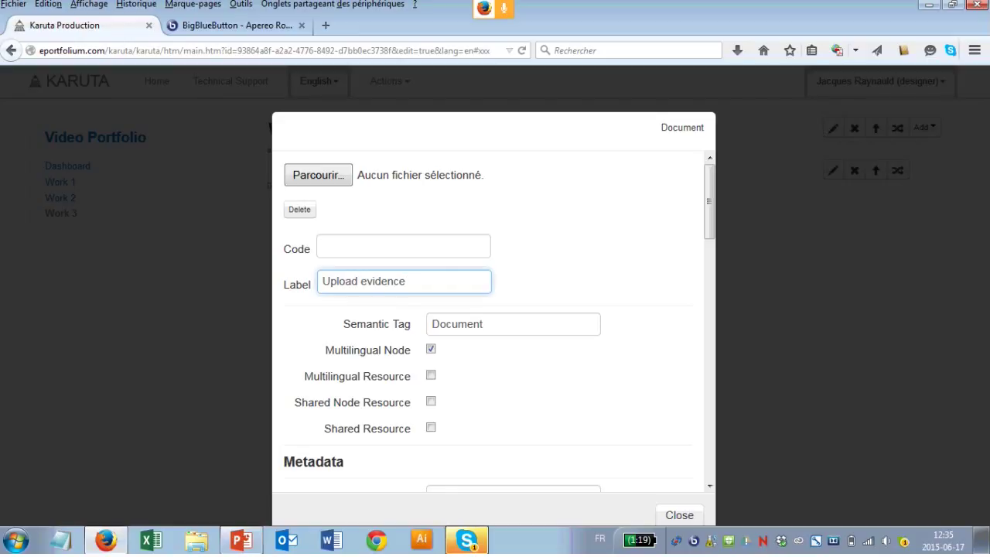
key("Tab")
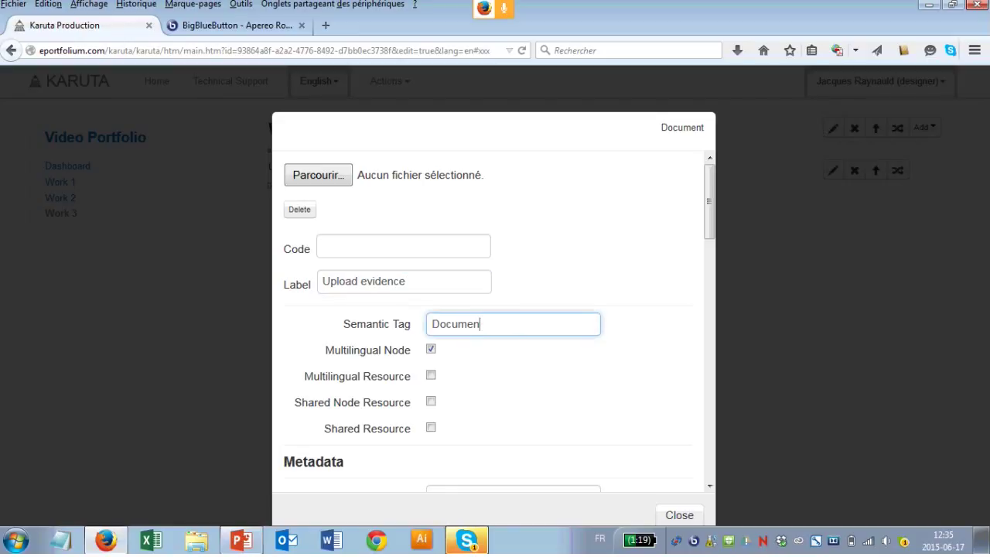
key("BackSpace")
key("BackSpace")
key("BackSpace")
key("BackSpace")
key("BackSpace")
key("BackSpace")
key("BackSpace")
key("BackSpace")
type("evidence")
Step: Make the document editable by the student role and close its settings
scroll(495, 325, "down", 2)
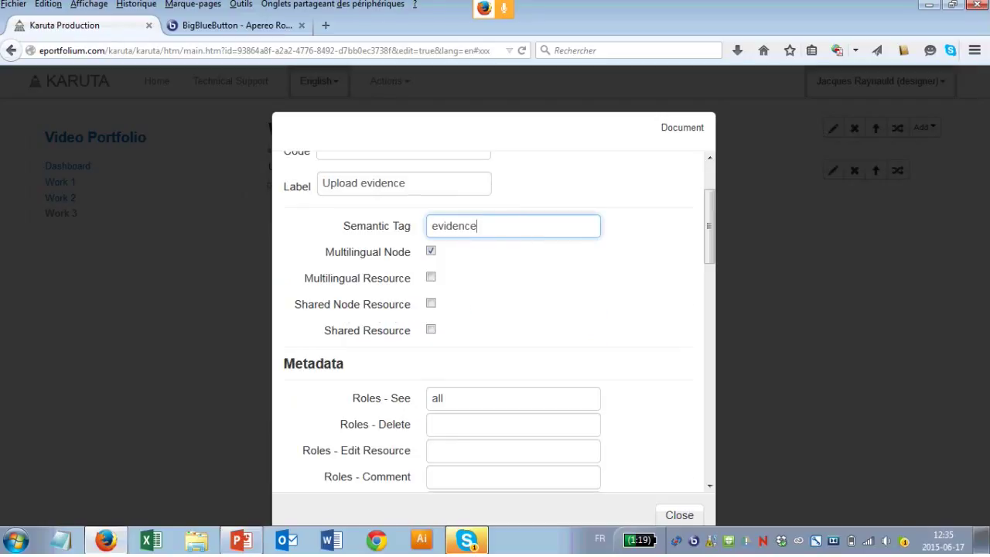
scroll(495, 325, "down", 1)
scroll(495, 325, "down", 1)
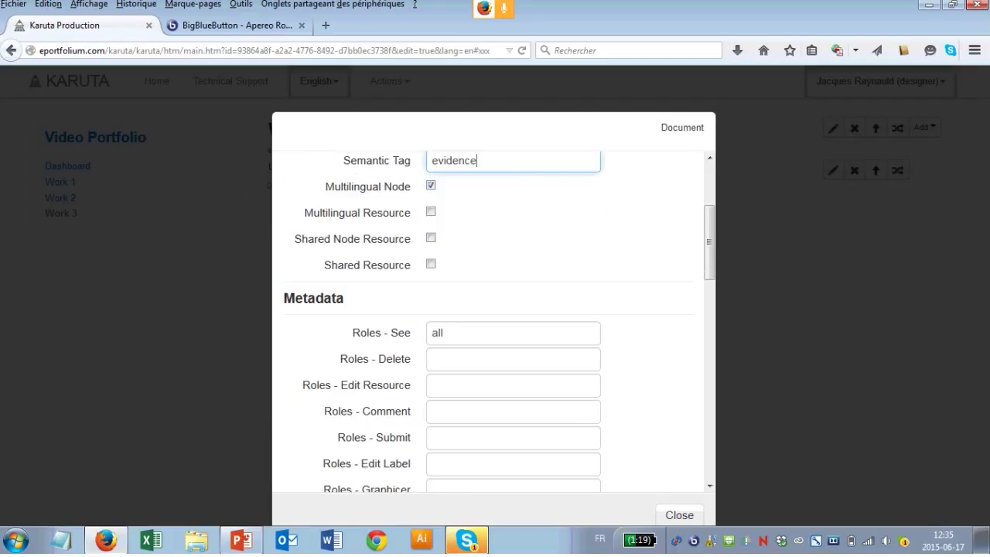
scroll(443, 321, "down", 1)
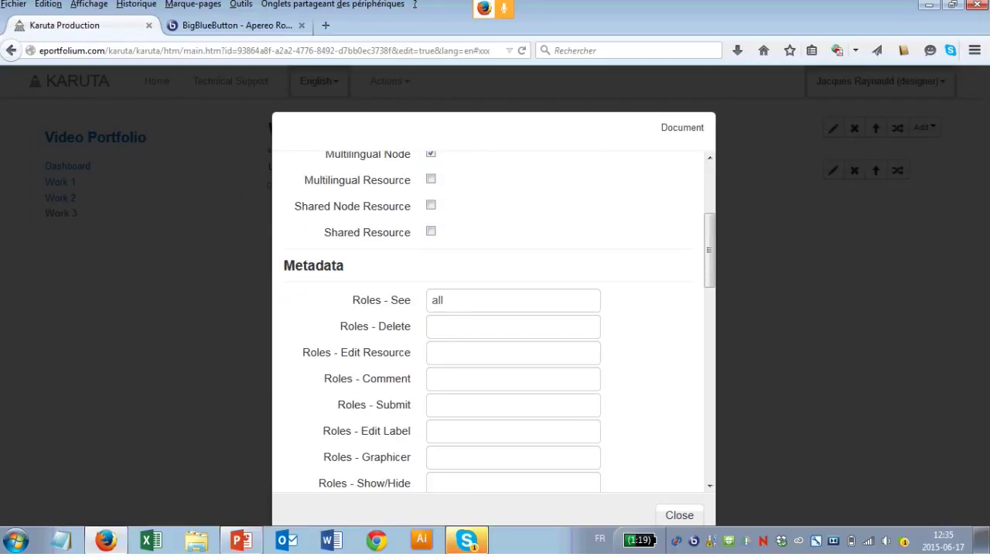
left_click(513, 353)
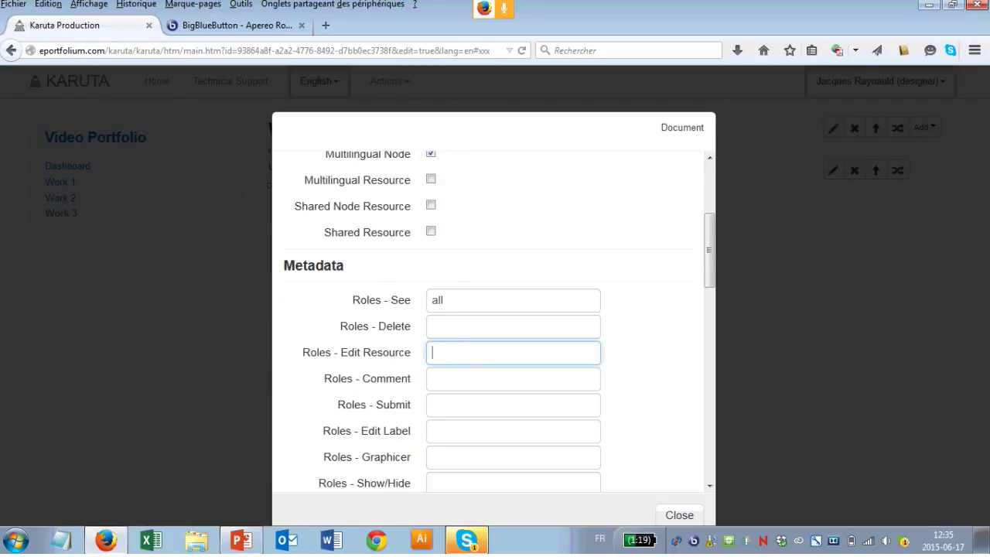
scroll(495, 325, "down", 2)
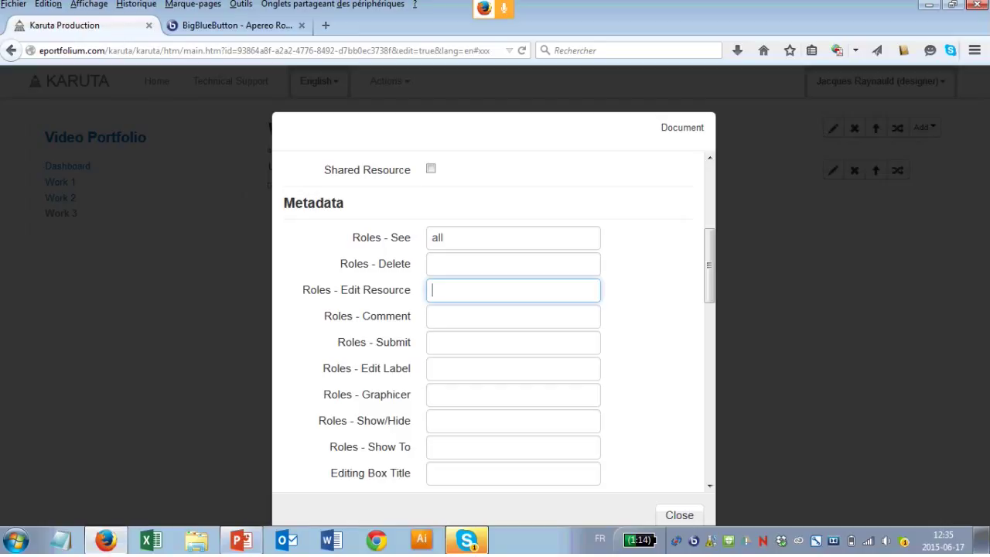
type("student")
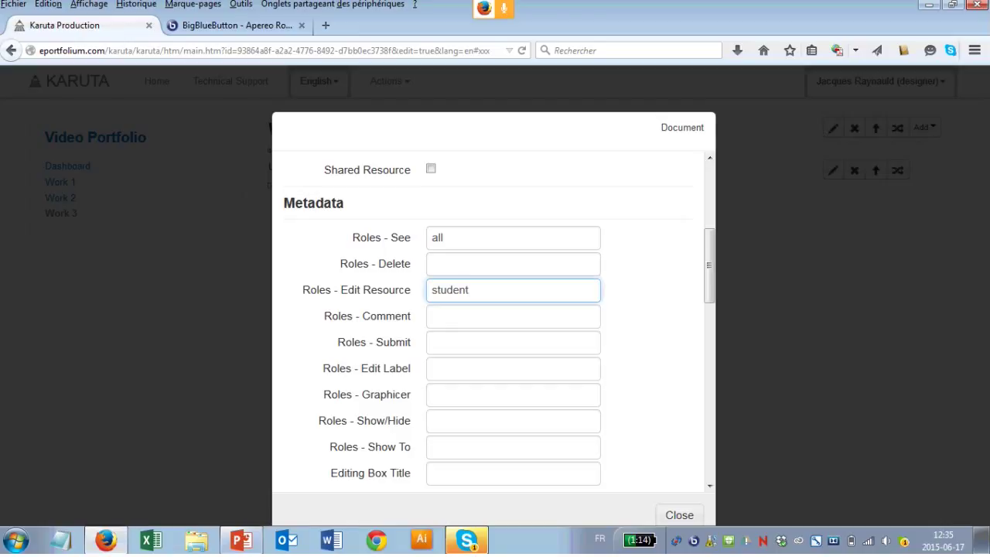
left_click(679, 515)
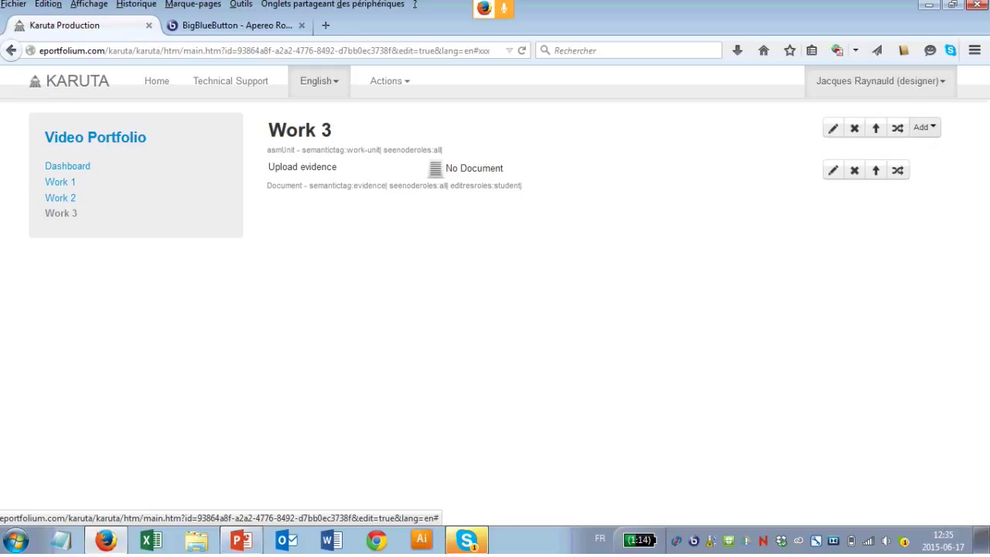
Step: Add a Get_Resource element to Work 3, below Upload evidence
left_click(924, 127)
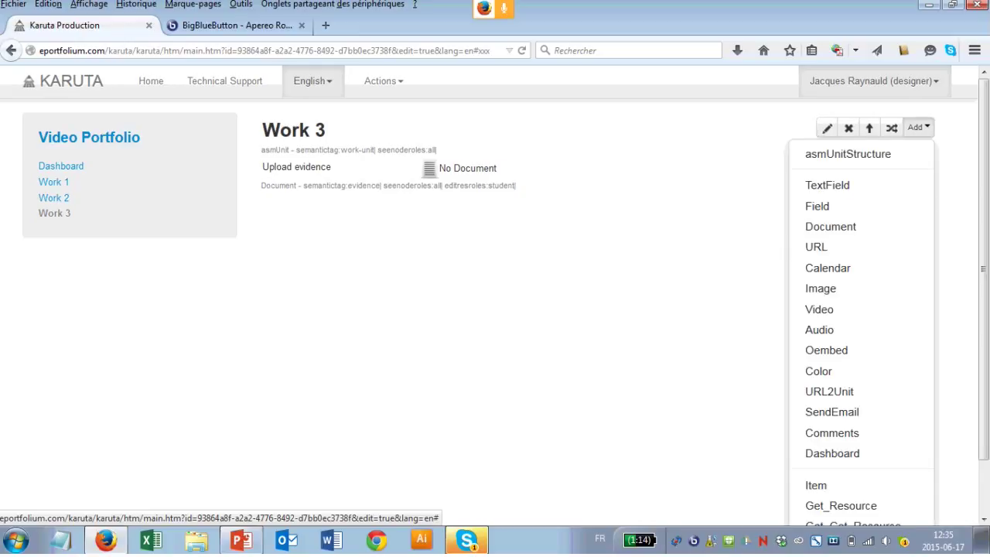
scroll(858, 309, "down", 2)
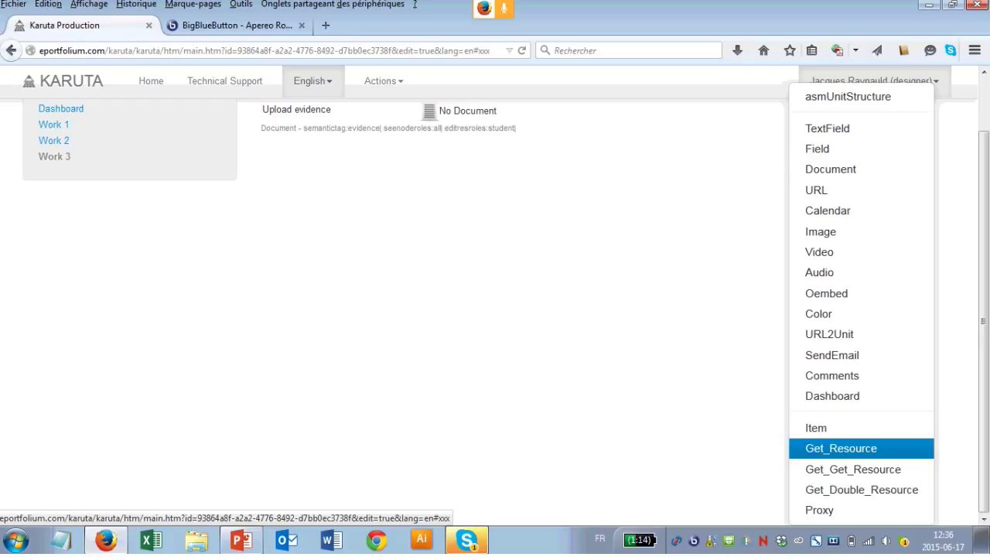
left_click(840, 448)
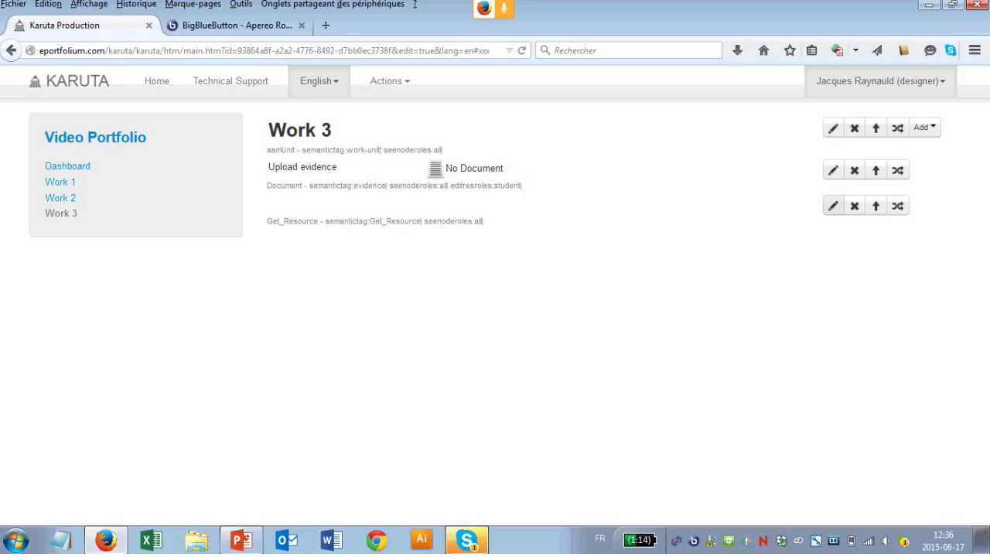
Step: Label the new Get_Resource 'Evaluation' with semantic tag tutor-evaluation
left_click(833, 205)
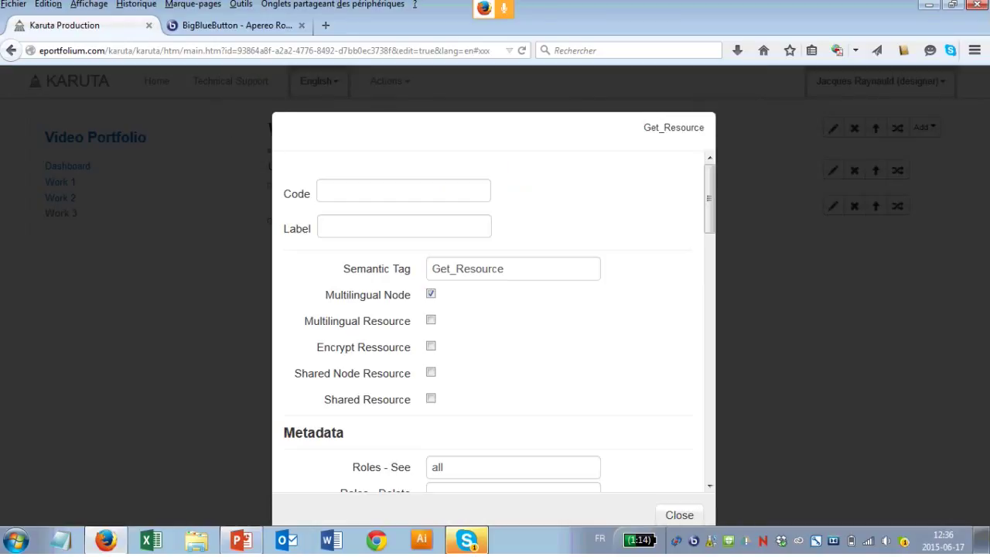
left_click(404, 226)
type("E")
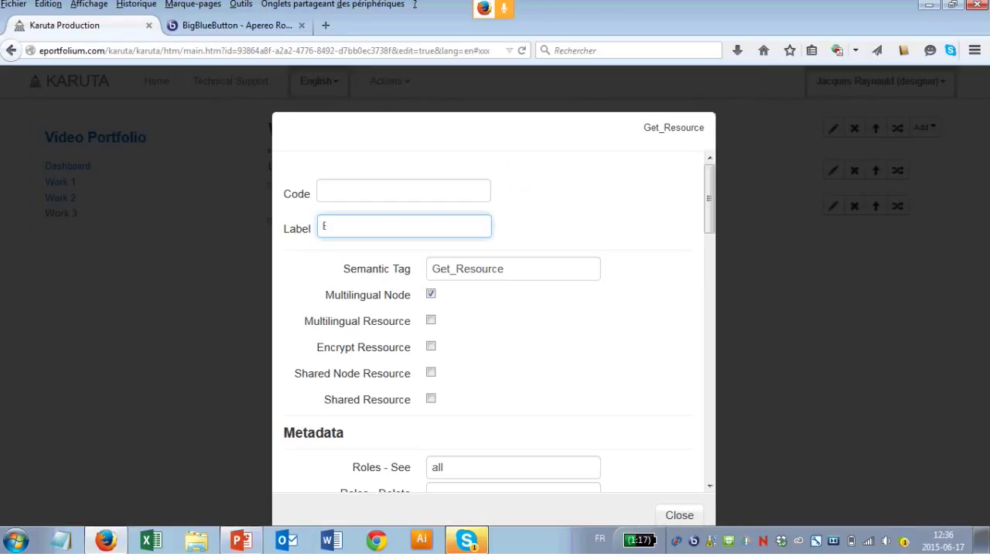
type("valuation")
left_click(511, 269)
key("BackSpace")
key("BackSpace")
key("BackSpace")
key("BackSpace")
key("BackSpace")
key("BackSpace")
key("BackSpace")
key("BackSpace")
key("BackSpace")
key("BackSpace")
key("BackSpace")
key("BackSpace")
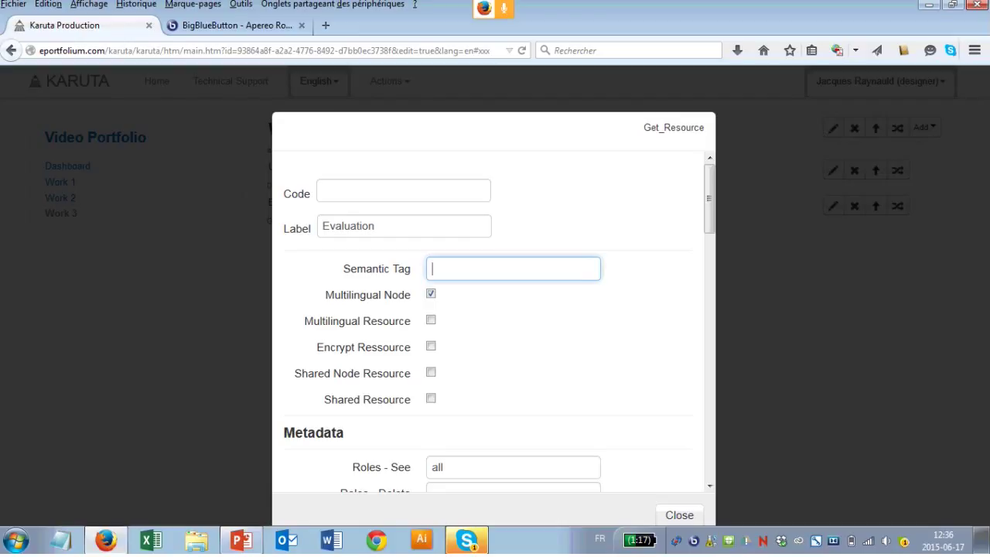
type("tutor-evaluation")
key("Tab")
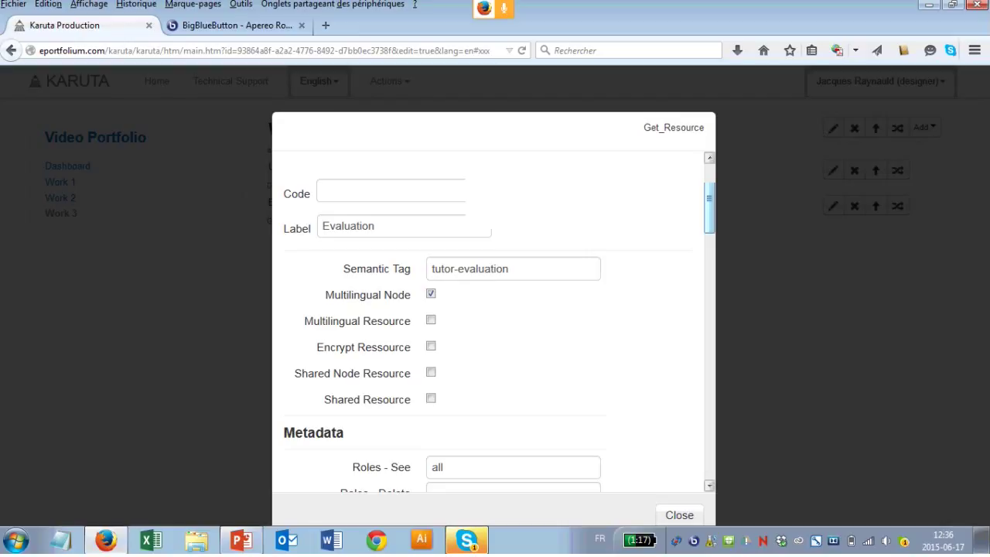
Step: Restrict editing of the Evaluation resource to the tutor role
scroll(493, 321, "down", 5)
left_click(513, 293)
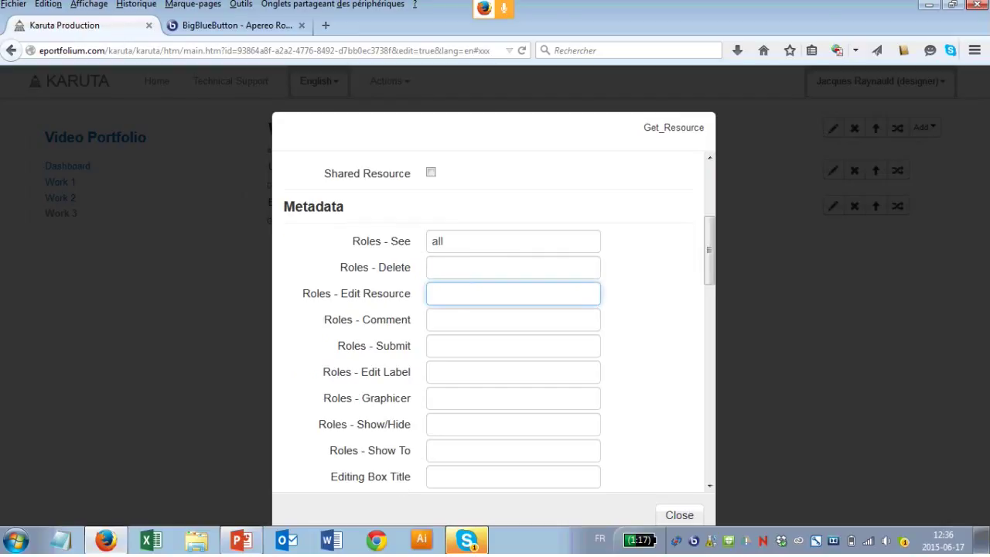
type("tutor")
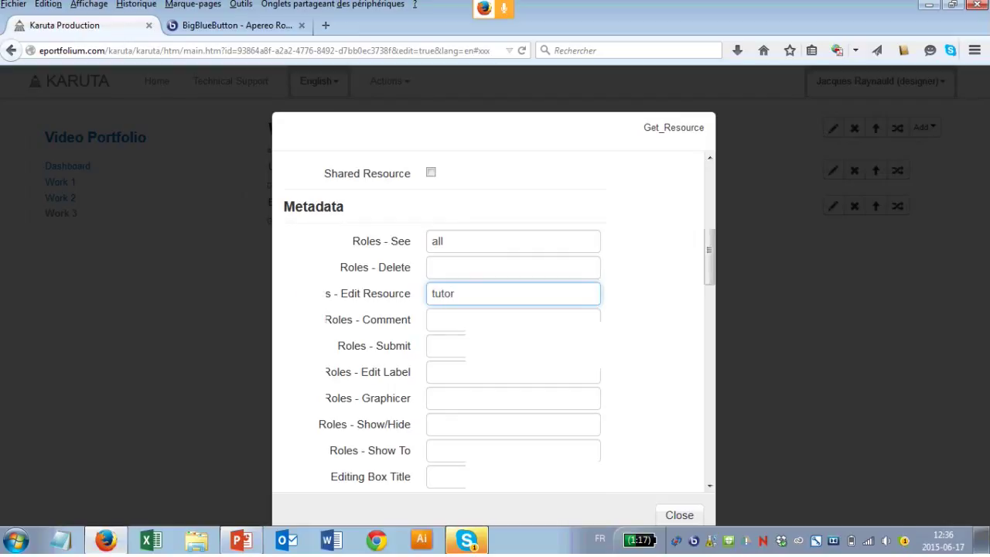
scroll(493, 321, "down", 3)
left_click(492, 393)
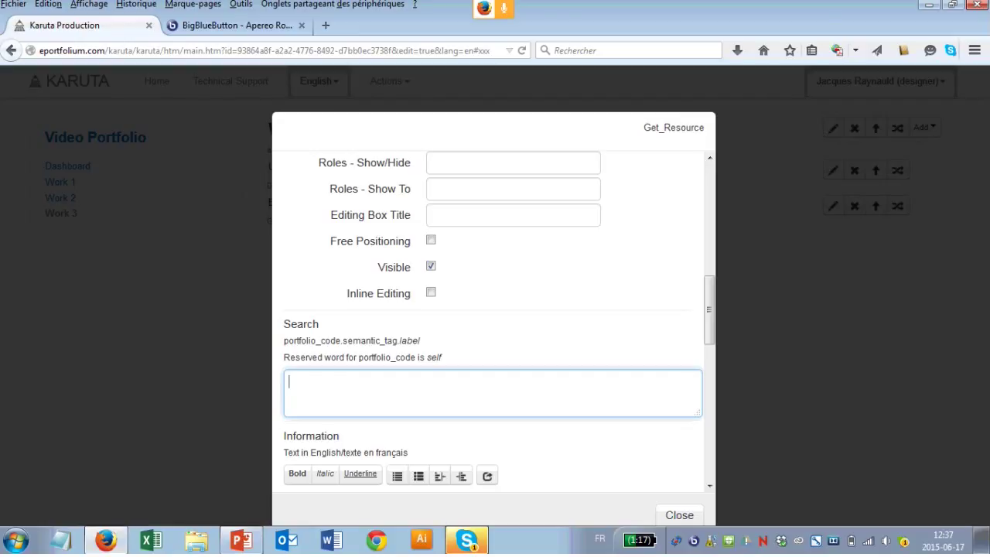
Step: Set the Evaluation search source to demo-video-repo.grade.label and close its settings
type("demo-")
type("video-repo")
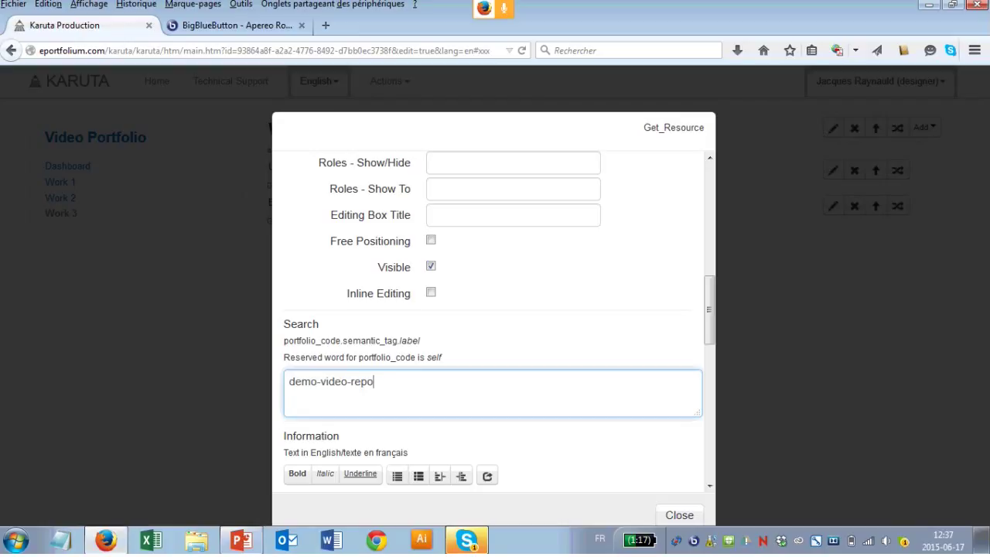
type(".")
type("grade.label")
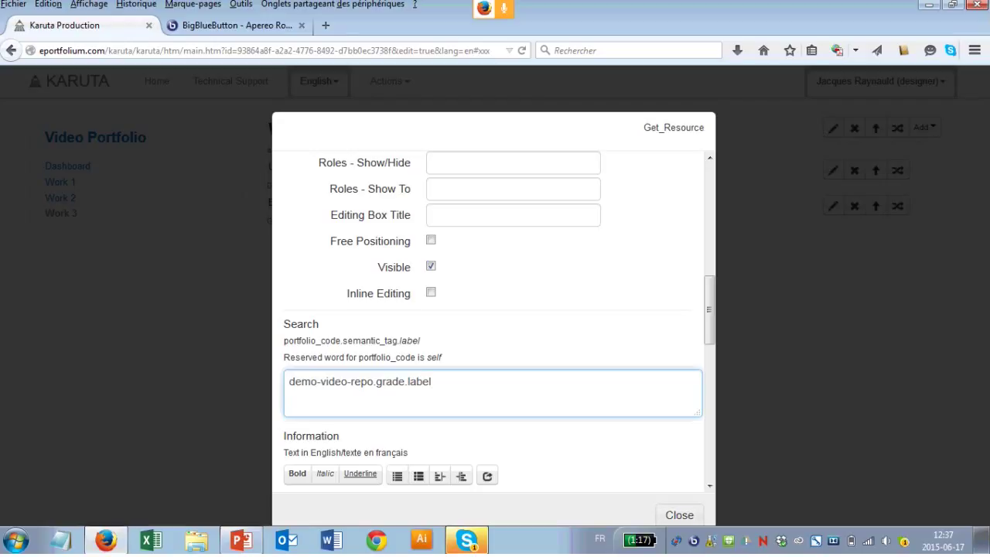
left_click(679, 514)
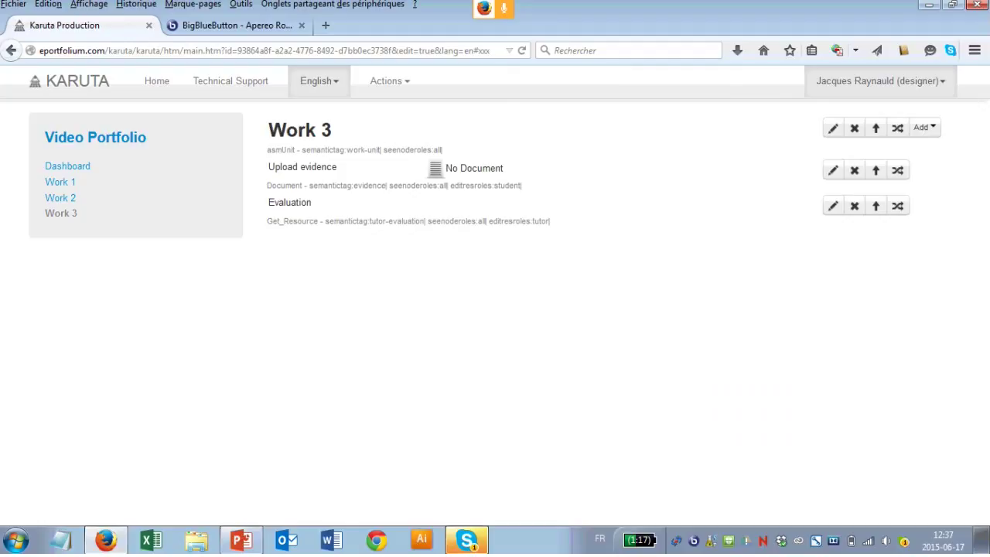
left_click(833, 205)
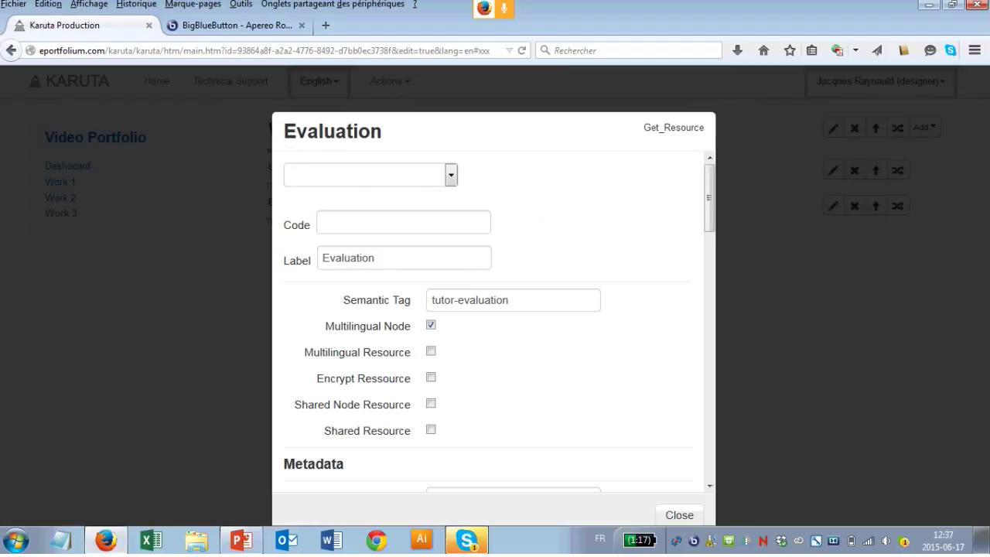
left_click(450, 174)
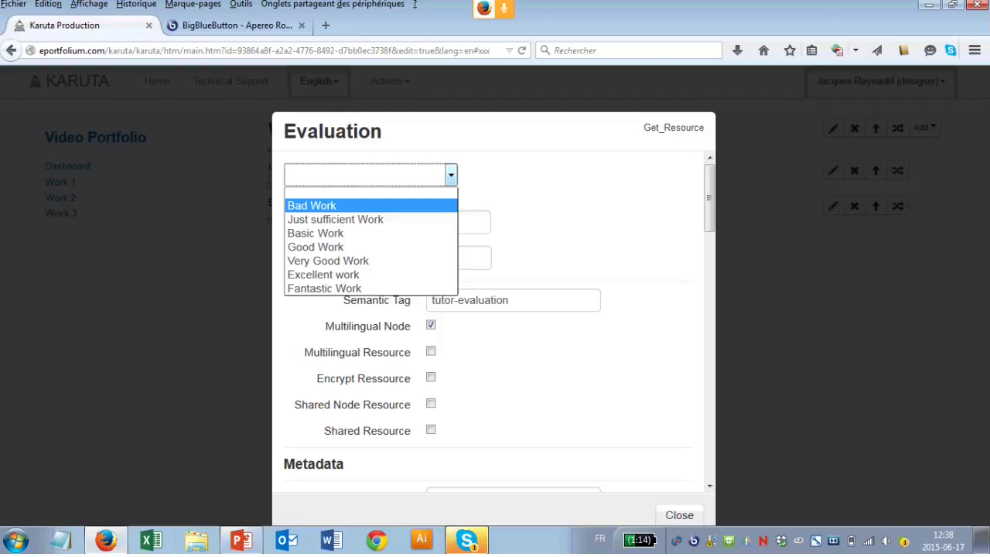
key("Down")
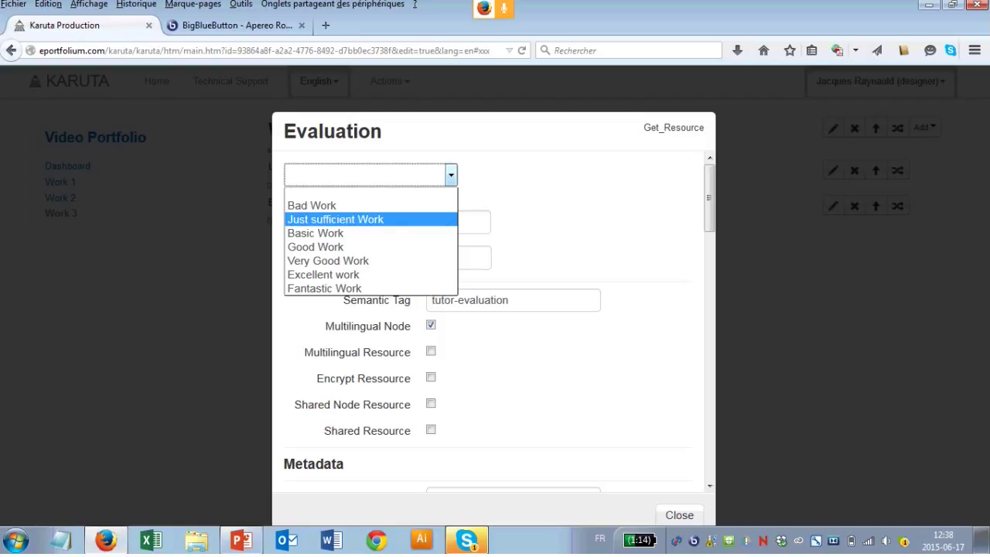
key("Up")
key("Up")
key("Tab")
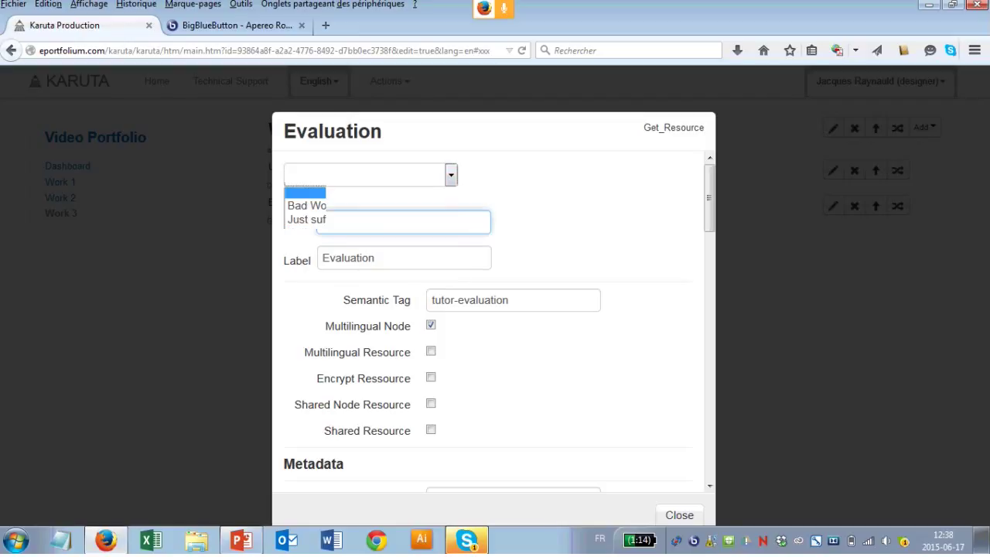
key("Escape")
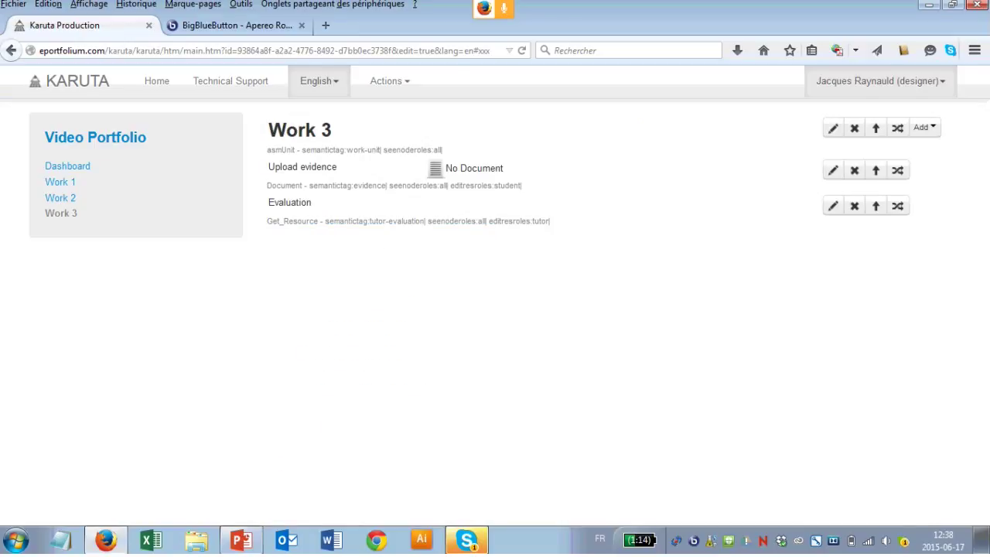
left_click(878, 81)
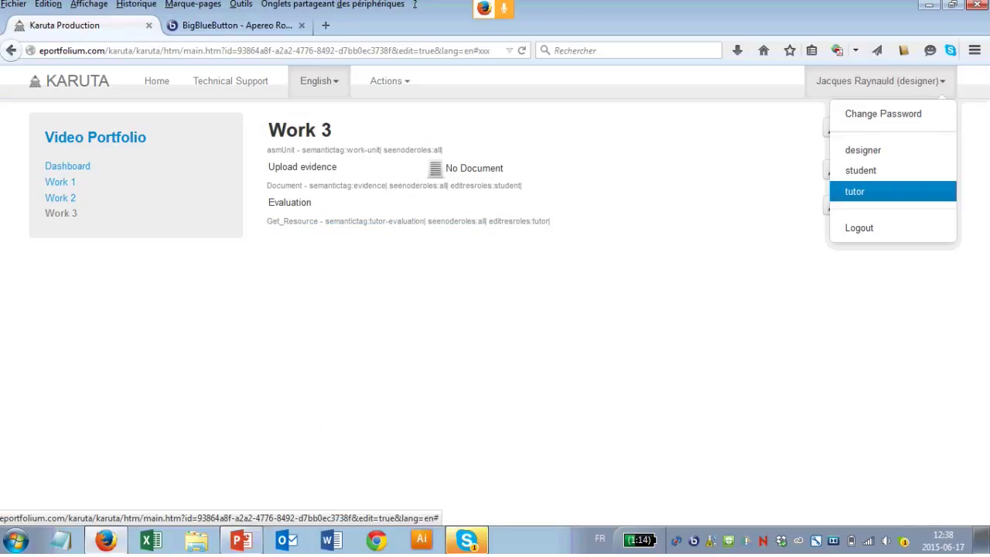
Step: Check the Work 3 Evaluation grade choices as tutor, then switch back to the designer role
left_click(855, 191)
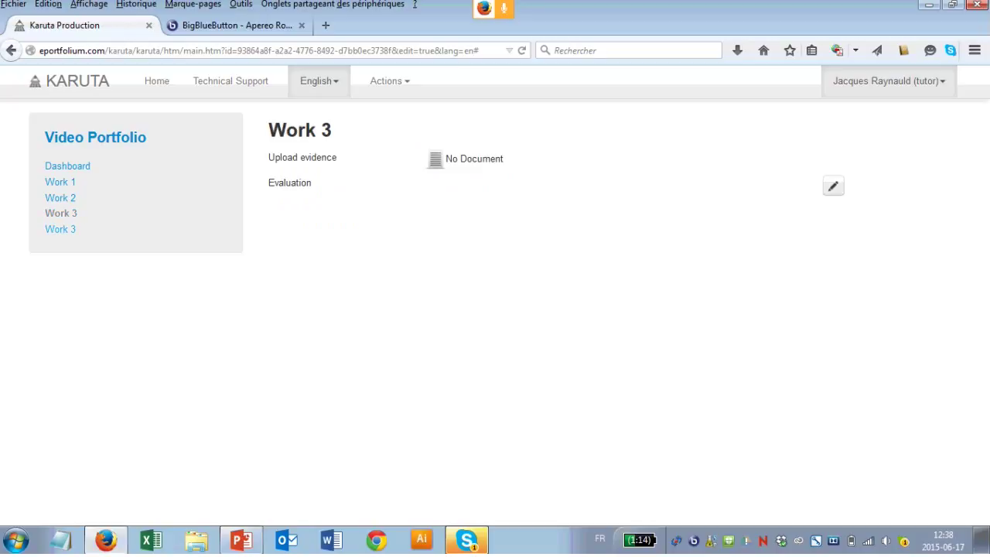
left_click(60, 228)
left_click(833, 186)
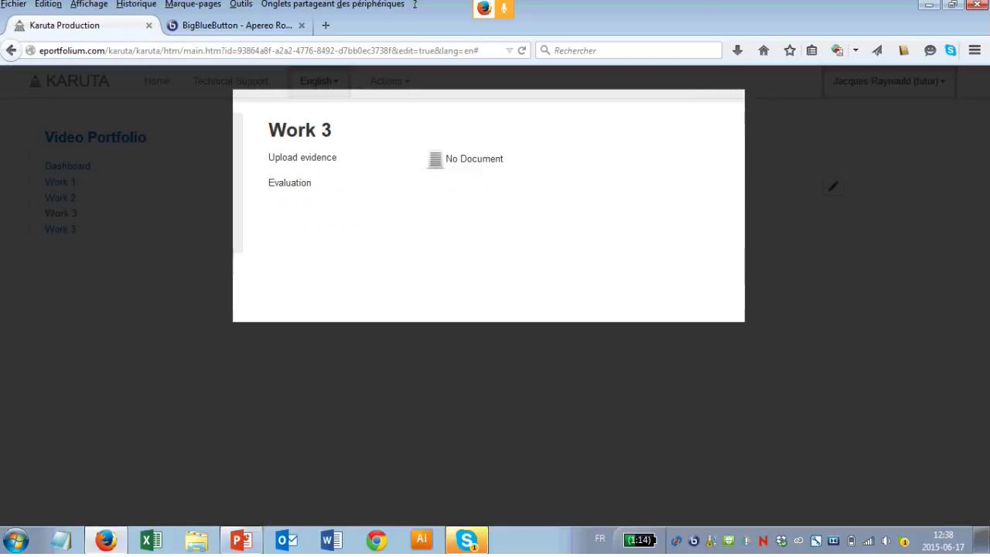
left_click(369, 175)
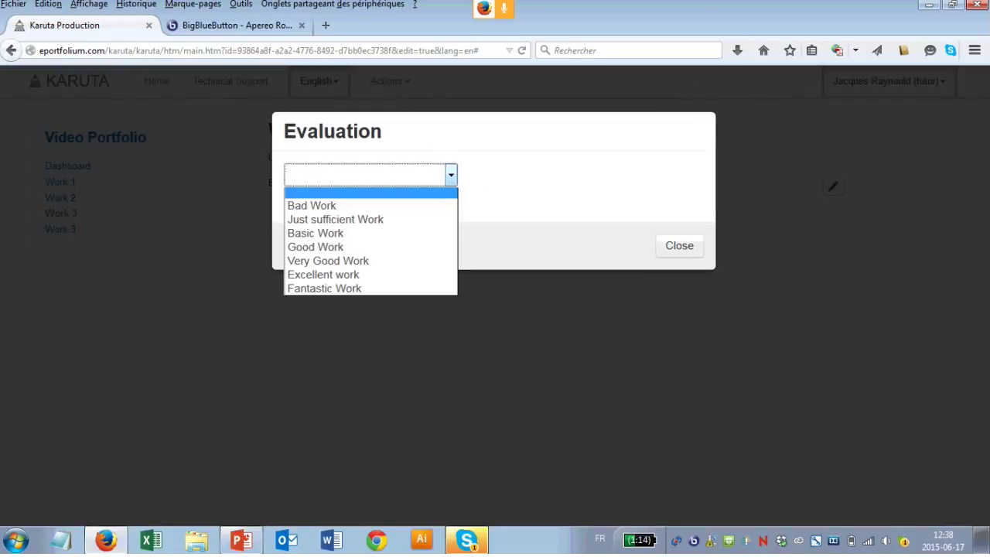
key("Escape")
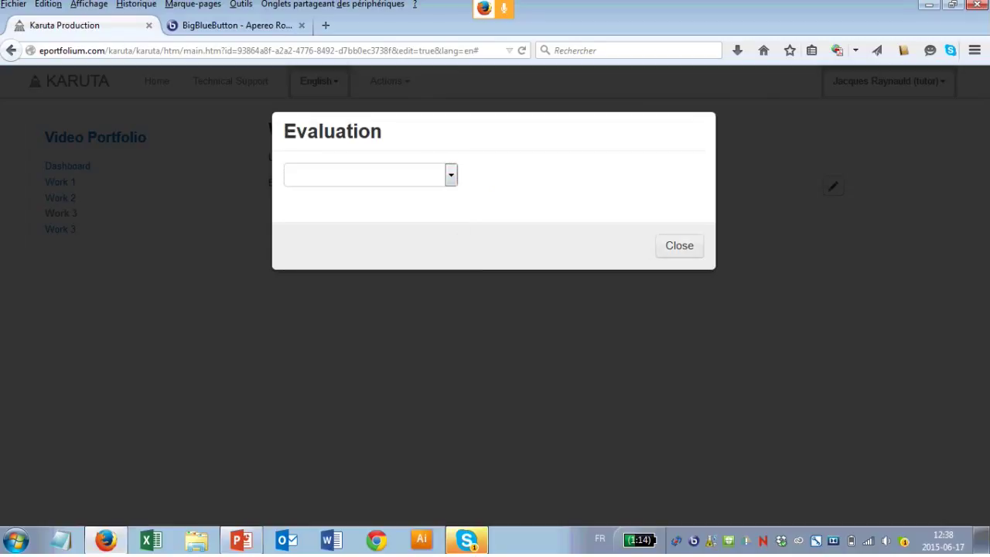
left_click(679, 245)
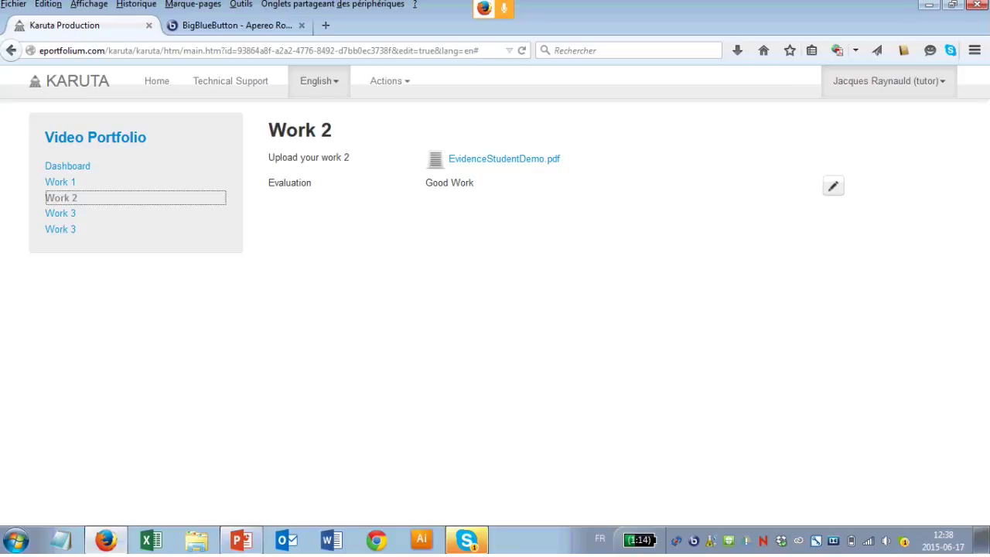
left_click(888, 80)
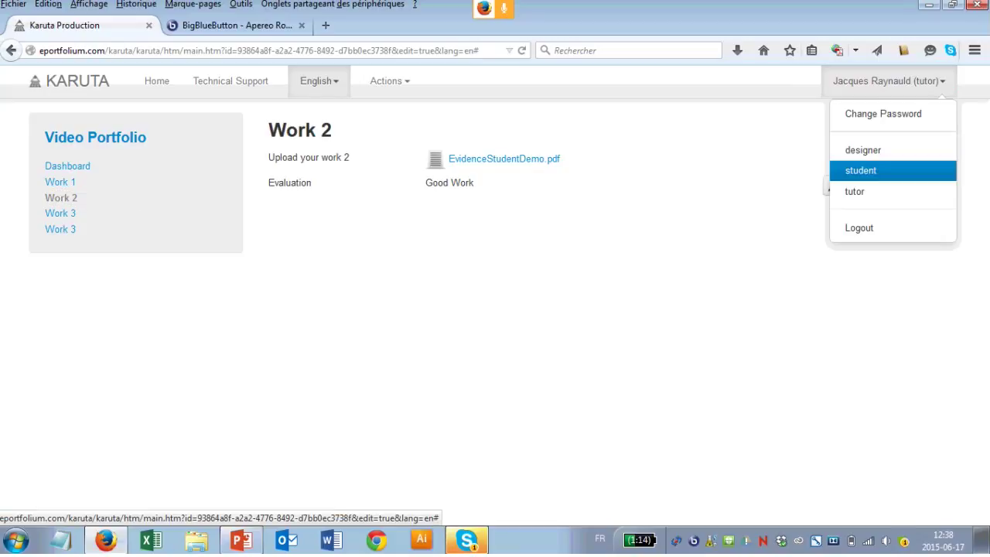
left_click(862, 150)
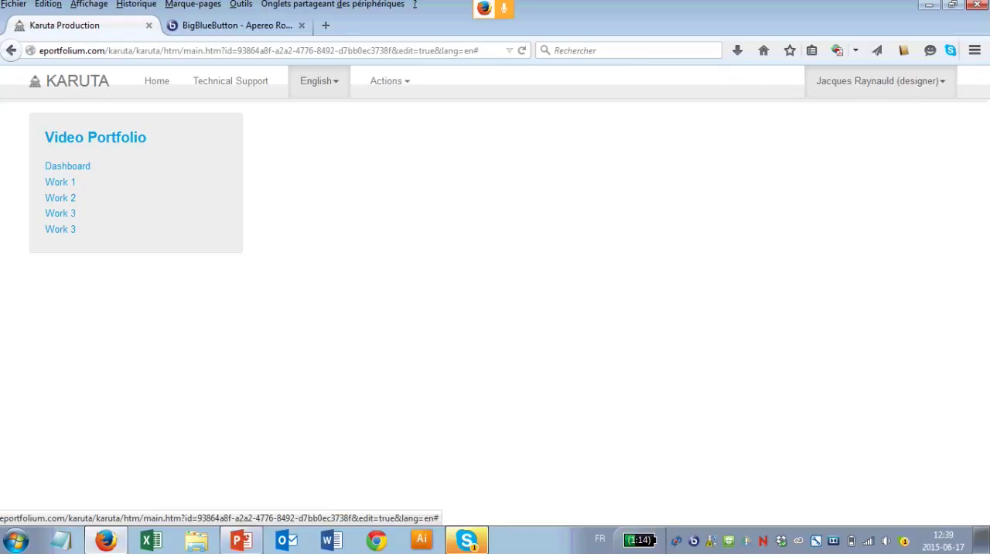
Step: Load the Video Portfolio in edit view, show its Dashboard, then open the Work 3 page
left_click(95, 137)
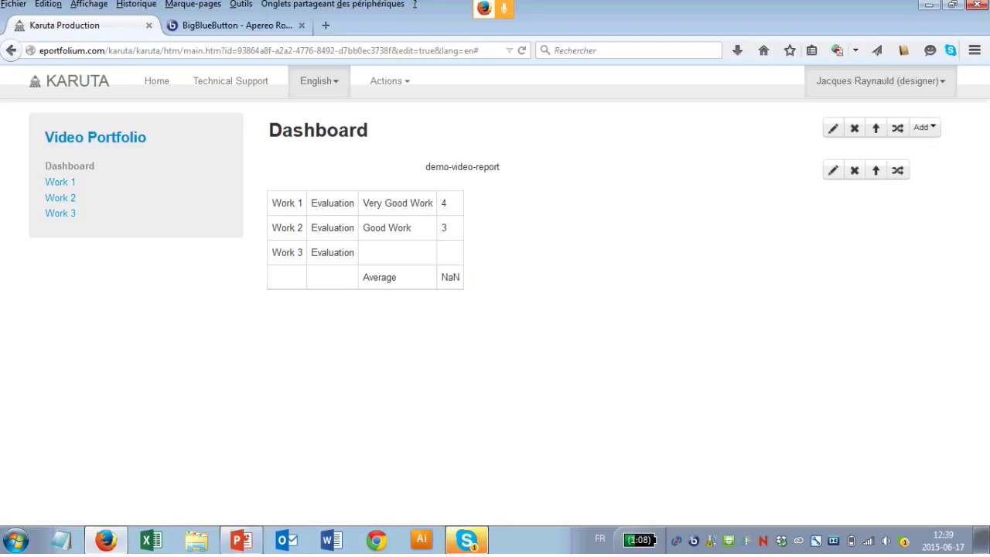
left_click(70, 165)
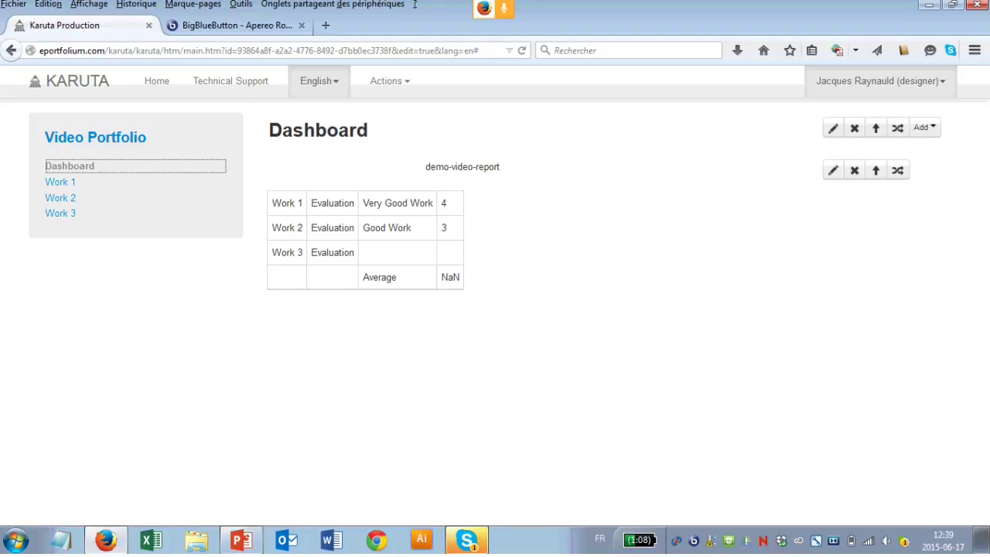
left_click(61, 213)
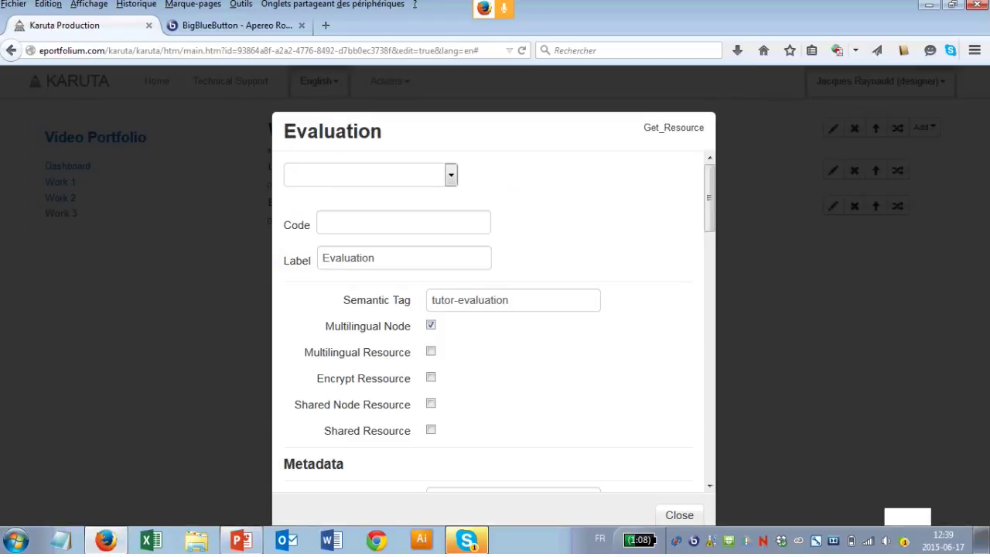
Step: Set Work 3's evaluation to Fantastic Work, then return to the Dashboard report
left_click(371, 175)
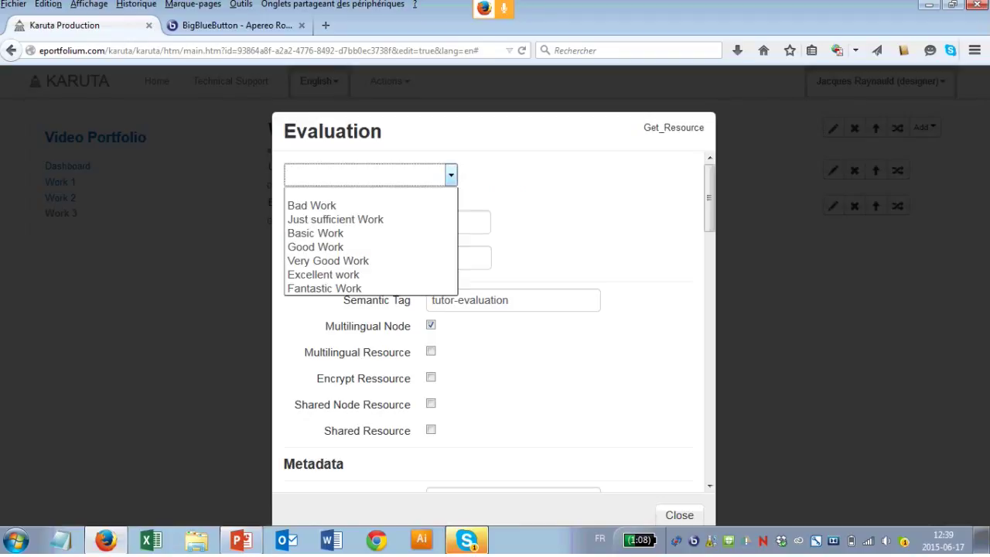
left_click(324, 275)
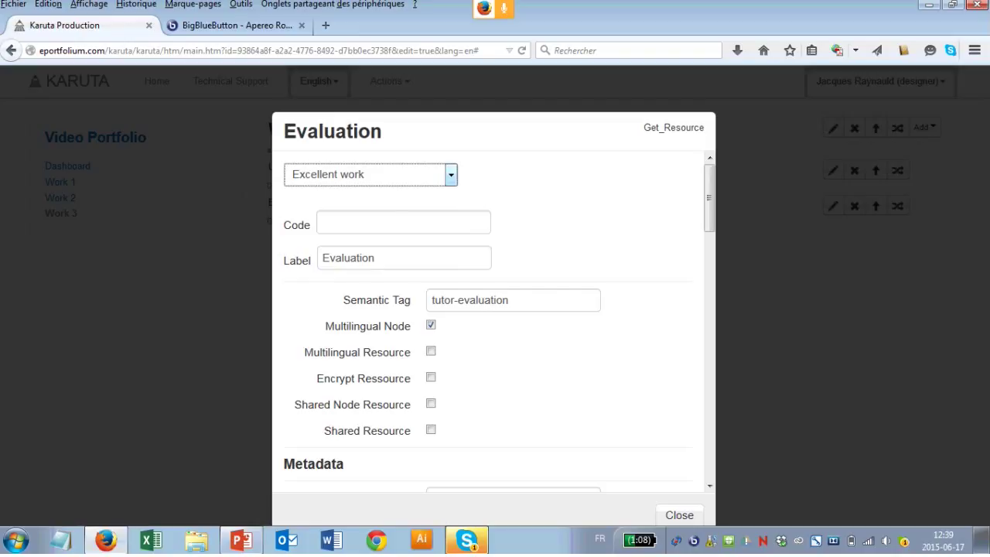
left_click(371, 175)
left_click(324, 288)
key("Escape")
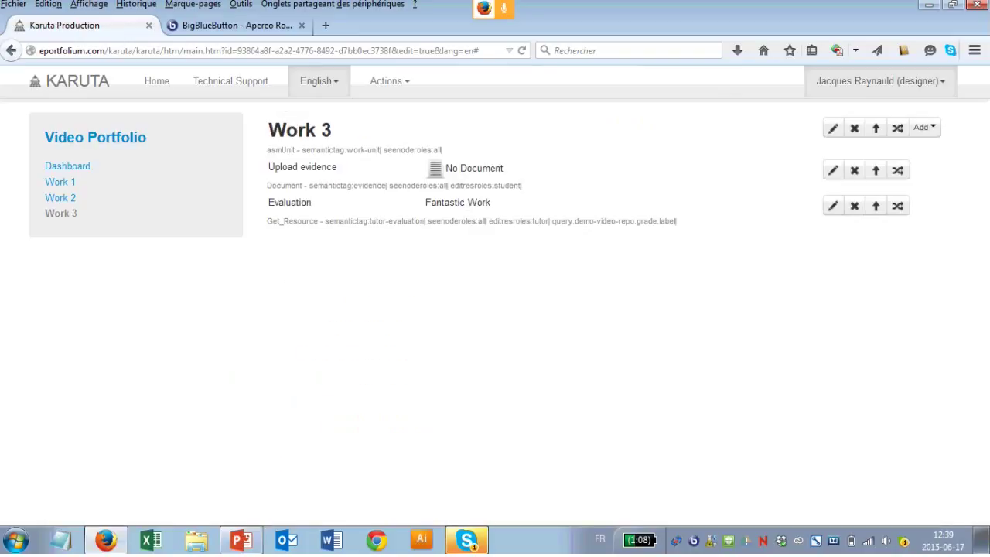
left_click(67, 165)
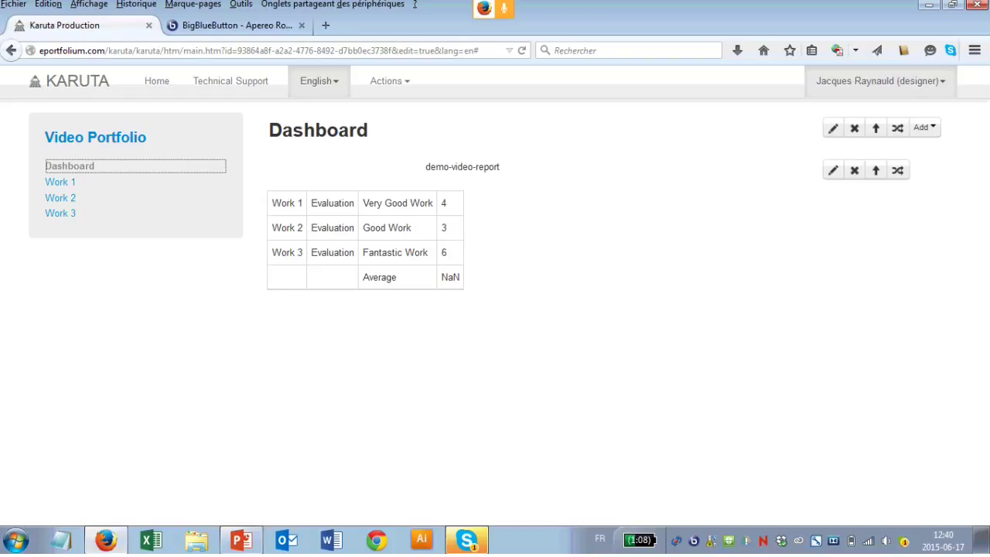
Step: Reload the Dashboard so the Average recomputes to 4.333333333333333
key("F5")
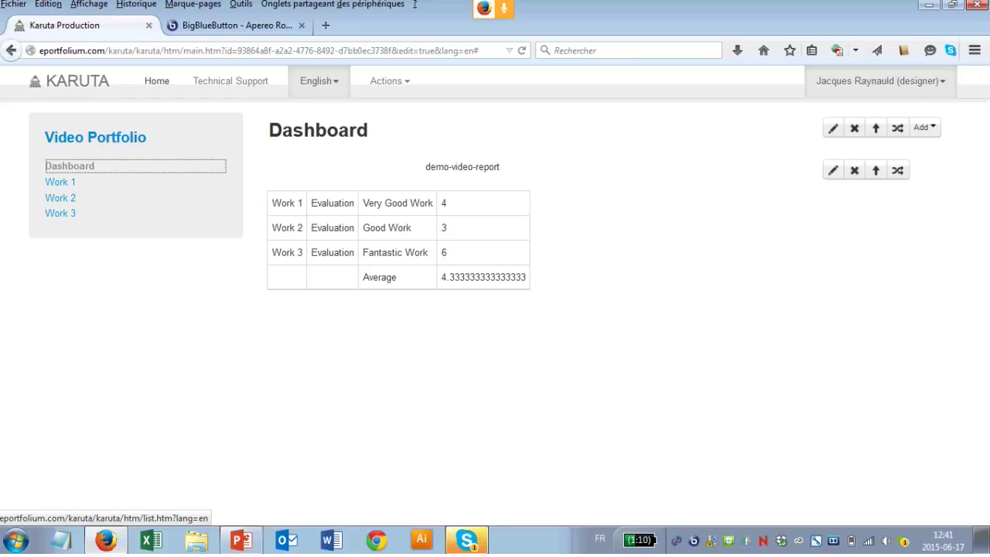
Step: From Home, create a new report model named ApereoDemo
left_click(156, 81)
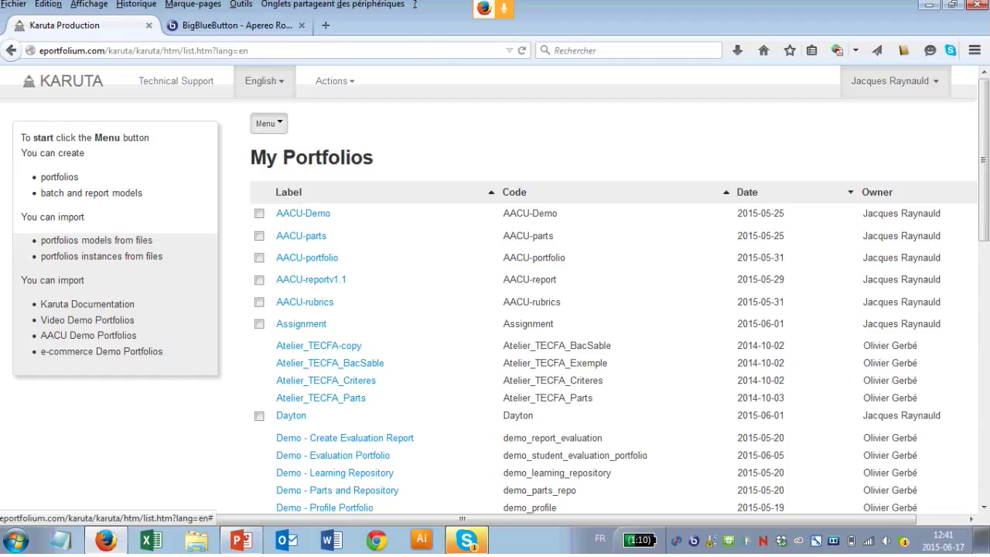
left_click(268, 123)
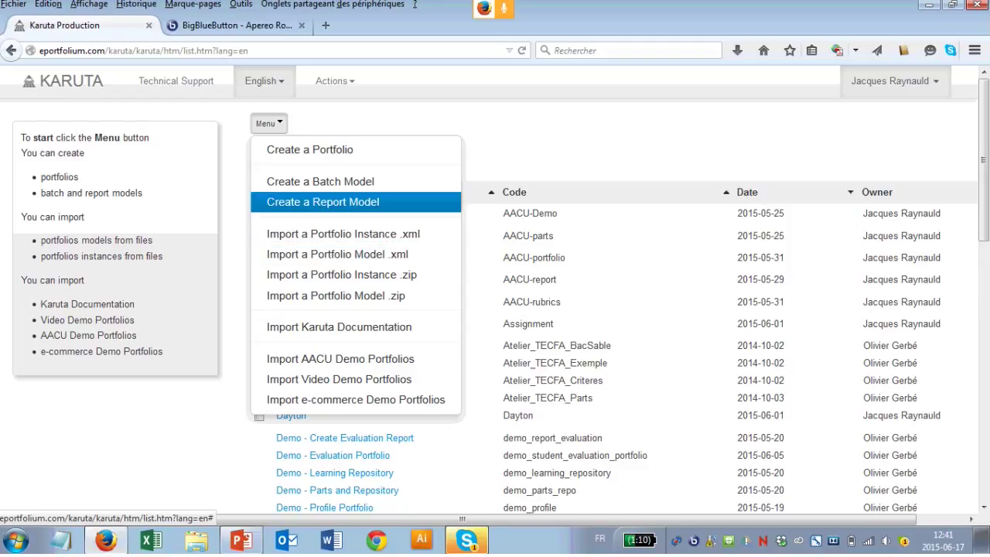
left_click(320, 181)
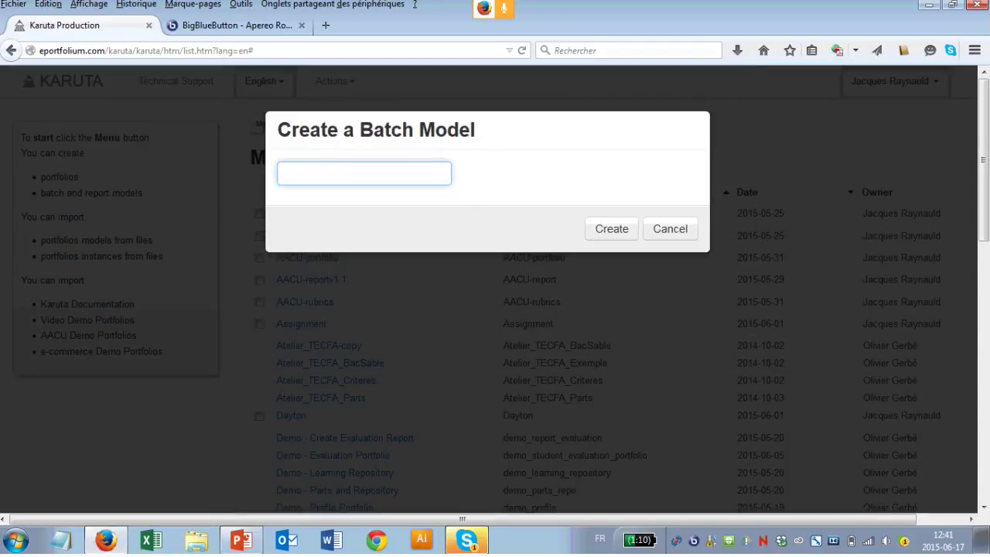
type("Aperedo")
key("BackSpace")
key("BackSpace")
key("BackSpace")
type("e")
type("rec")
type("Demo")
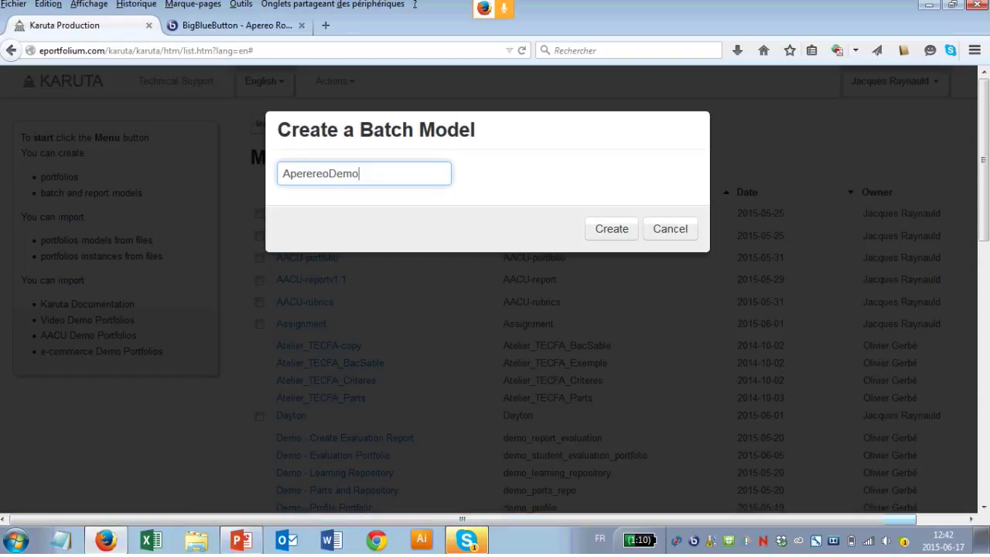
left_click(311, 173)
key("Delete")
key("Delete")
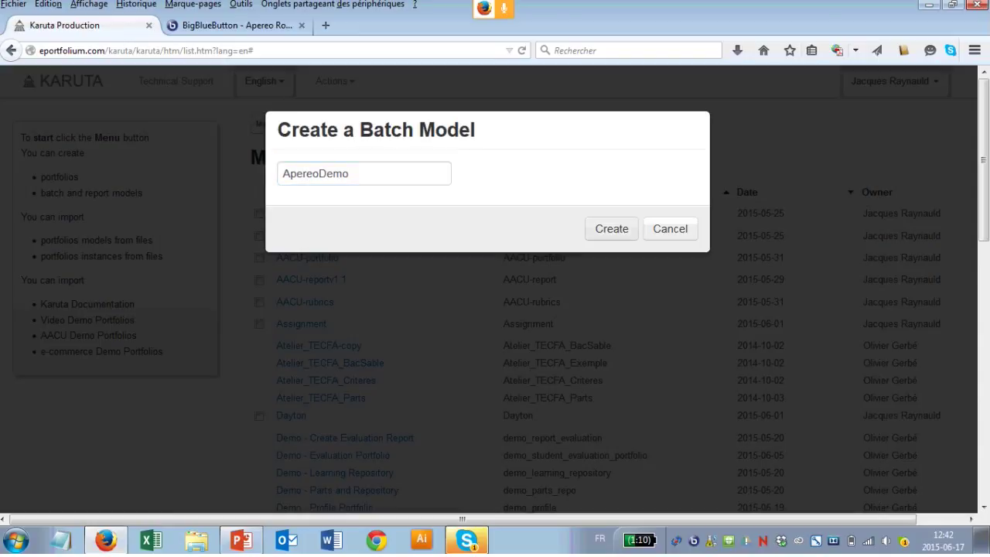
left_click(611, 228)
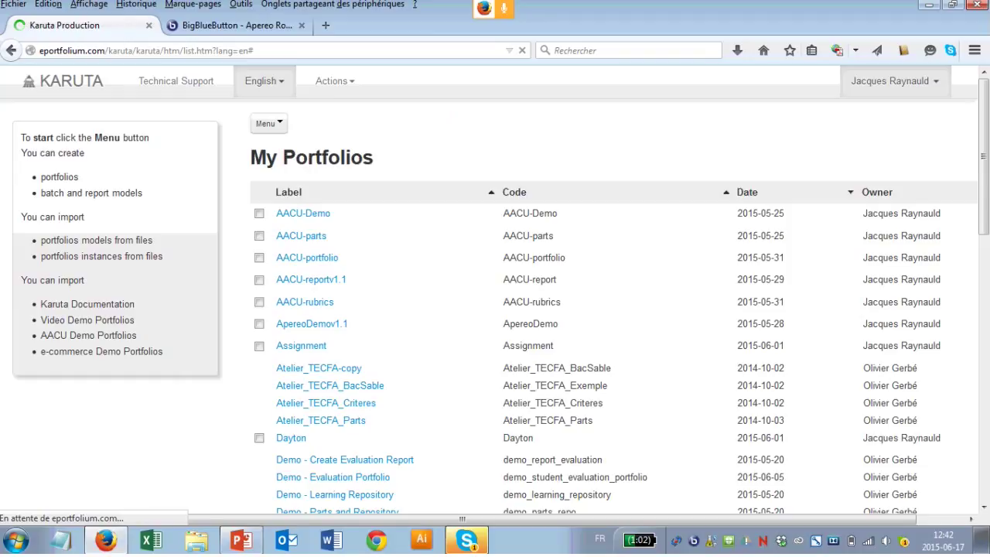
Step: Open the ApereoDemov1.1 model and add a table to it
left_click(312, 324)
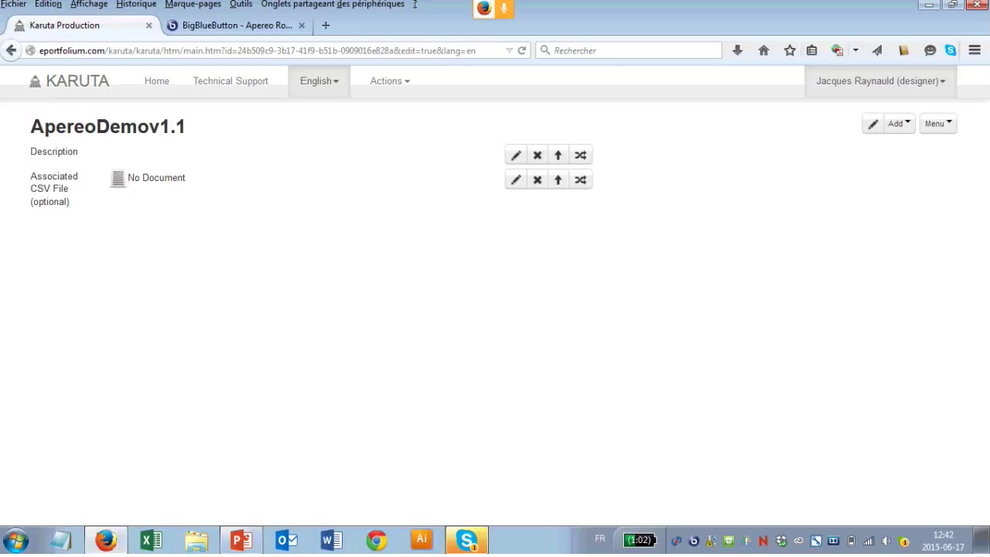
left_click(938, 123)
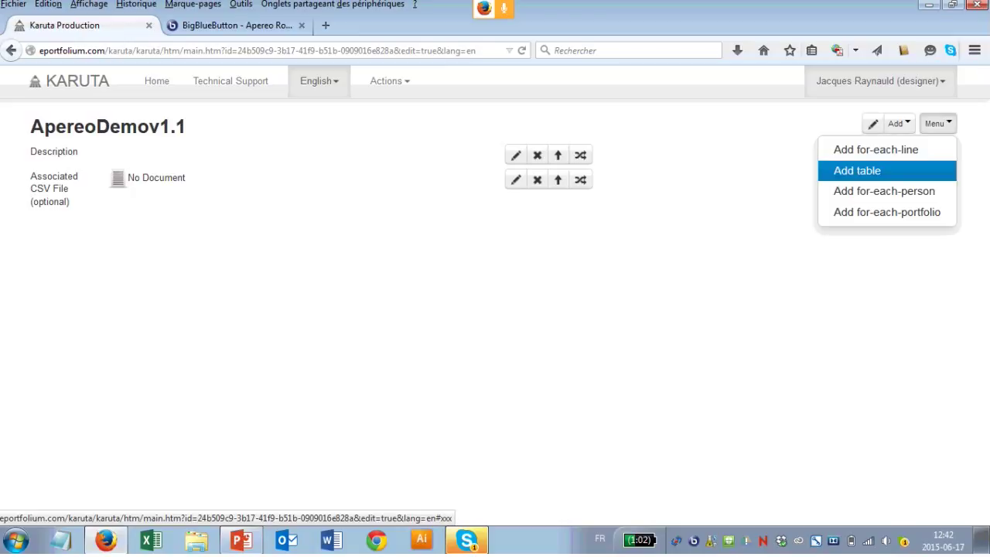
left_click(857, 170)
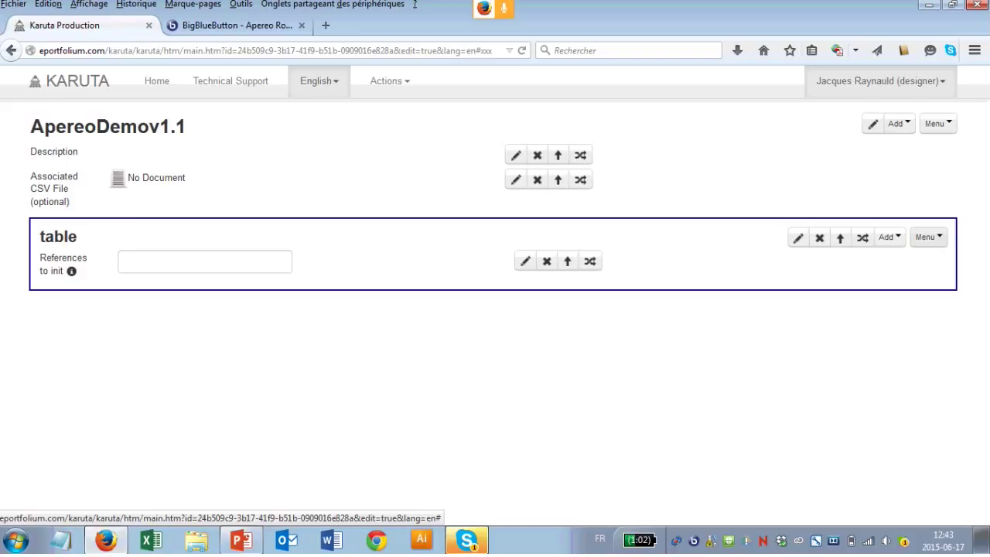
Step: Add a for-each-node block inside the ApereoDemov1.1 table
left_click(928, 237)
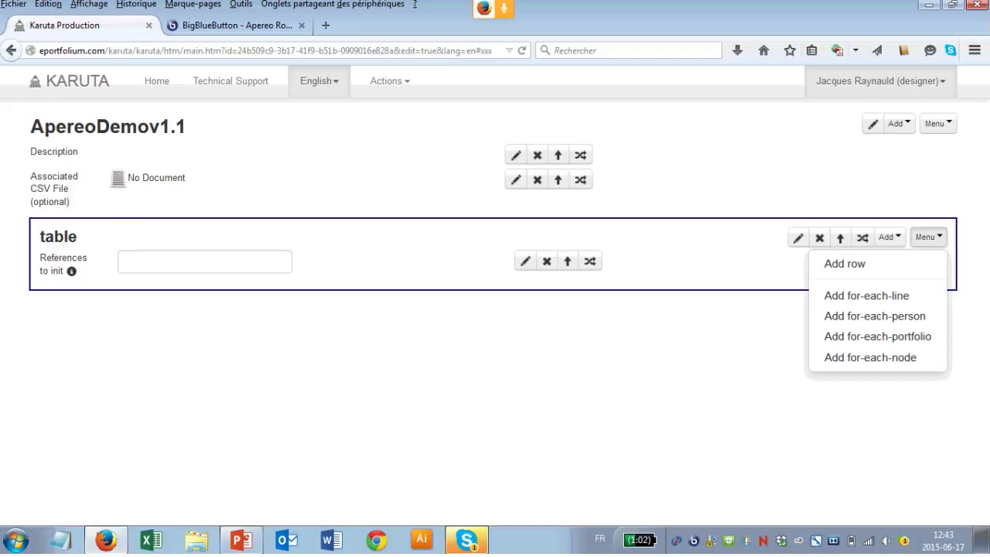
key("Escape")
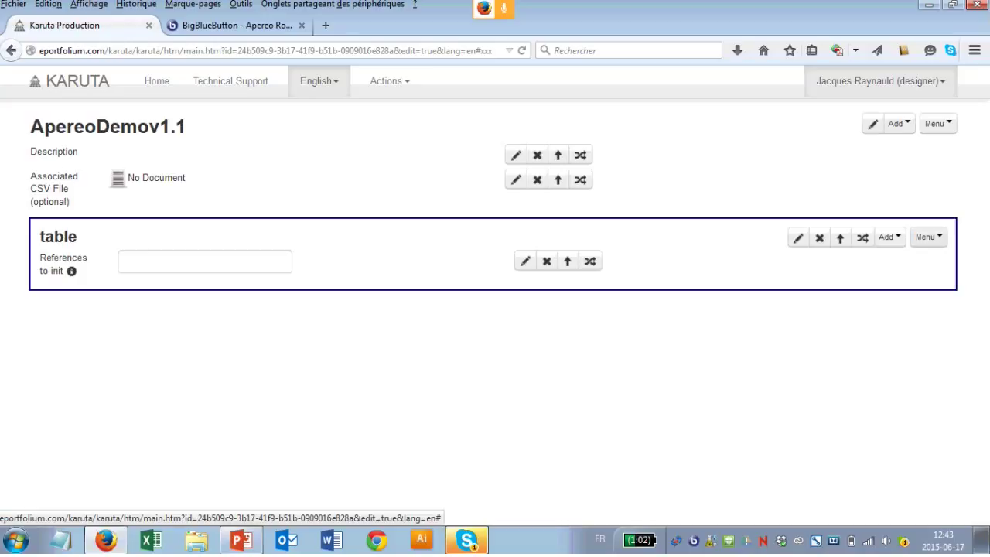
left_click(929, 236)
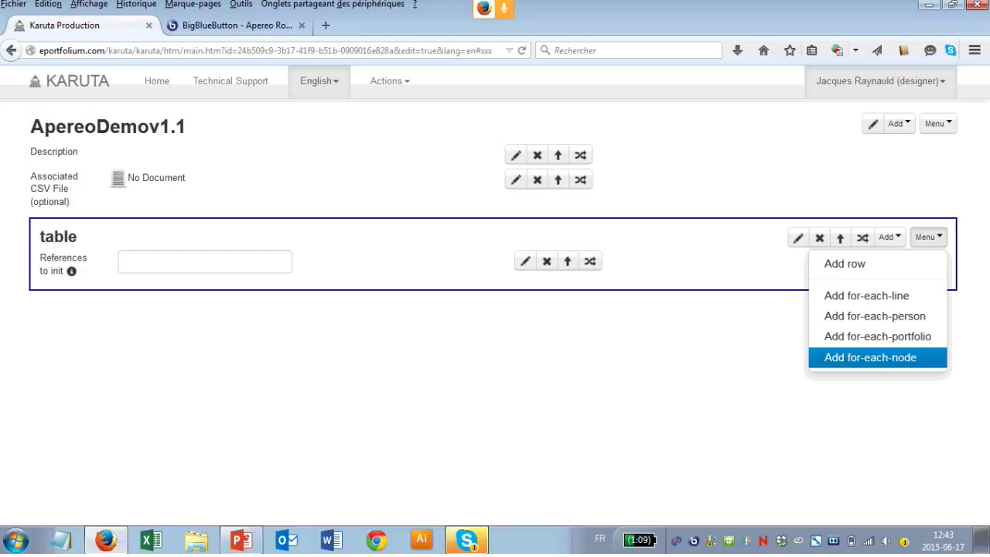
left_click(870, 356)
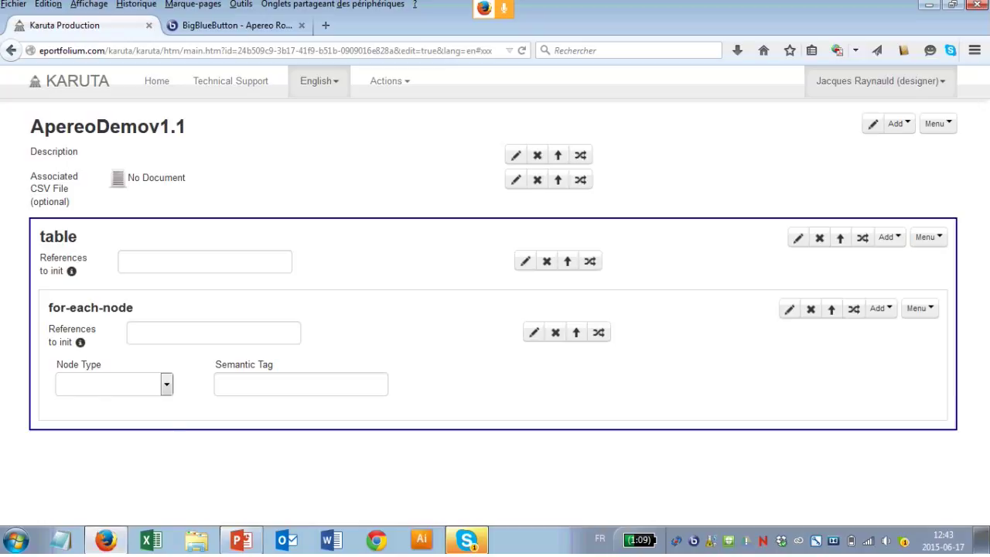
Step: Set the for-each-node to Node Type asmUnit and Semantic Tag work-unit
key("alt+Down")
key("Down")
key("Down")
key("Down")
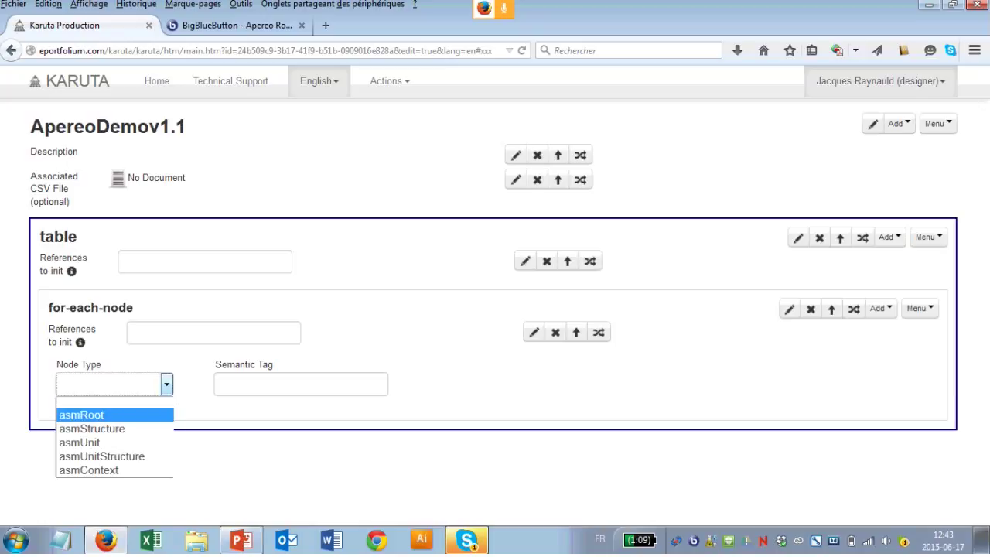
key("Down")
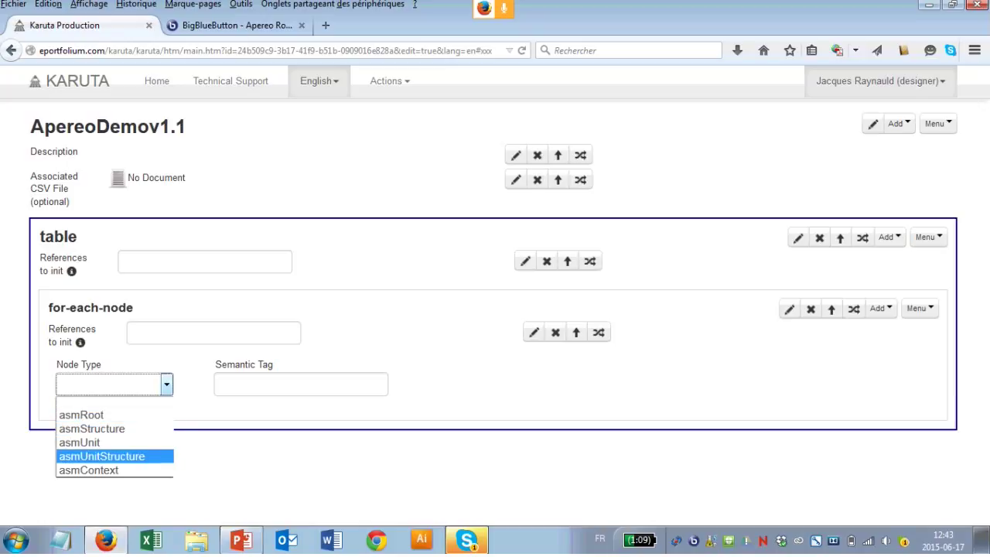
key("Down")
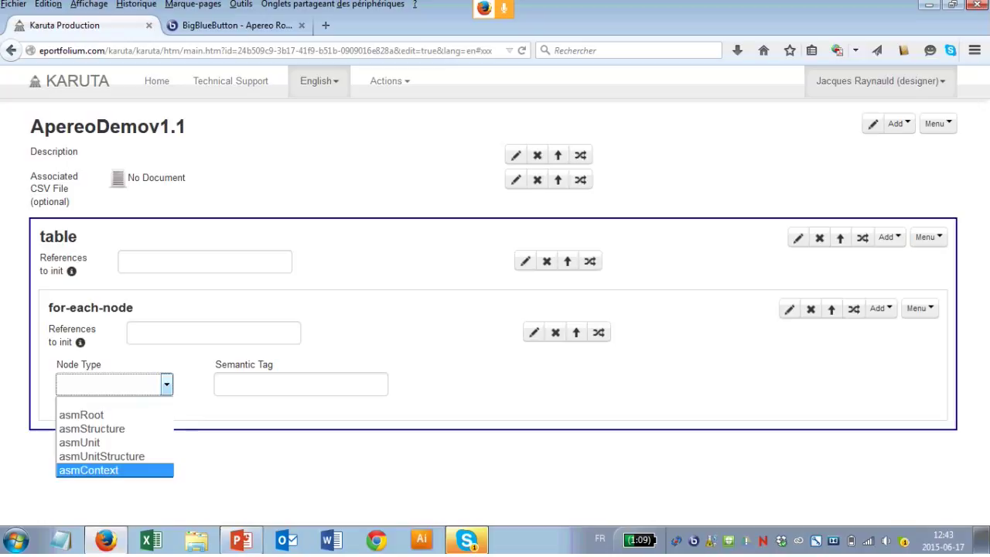
key("Up")
key("Up")
key("Return")
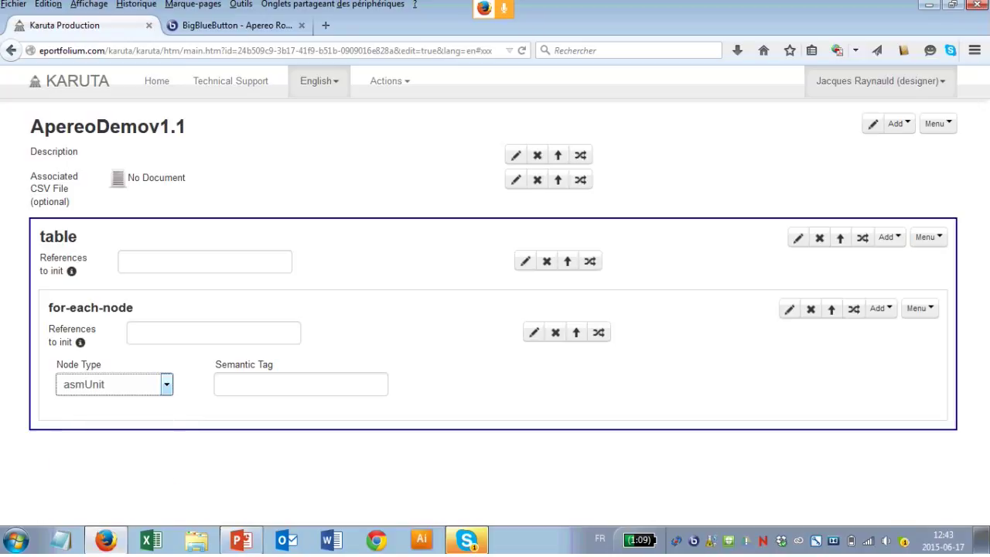
left_click(232, 384)
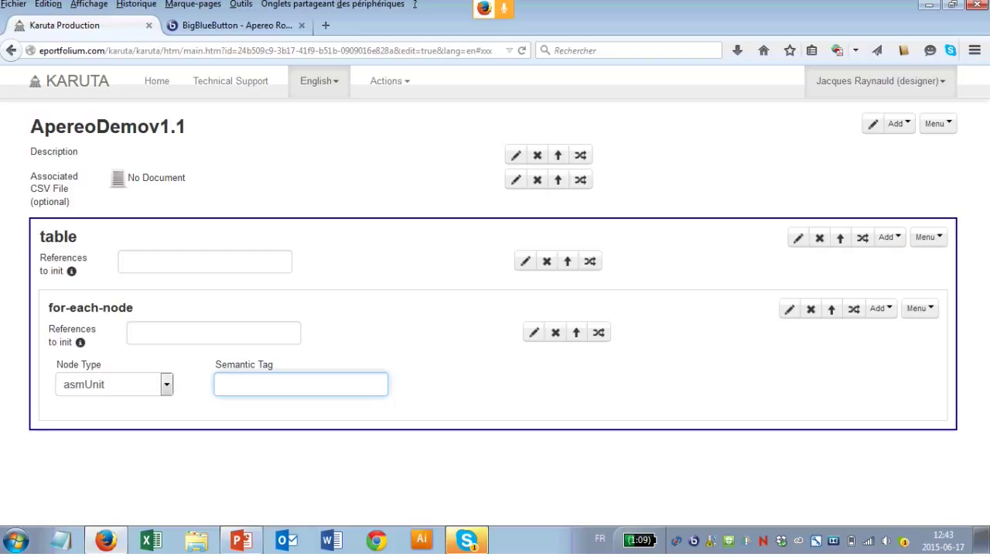
type("work-unit")
key("Tab")
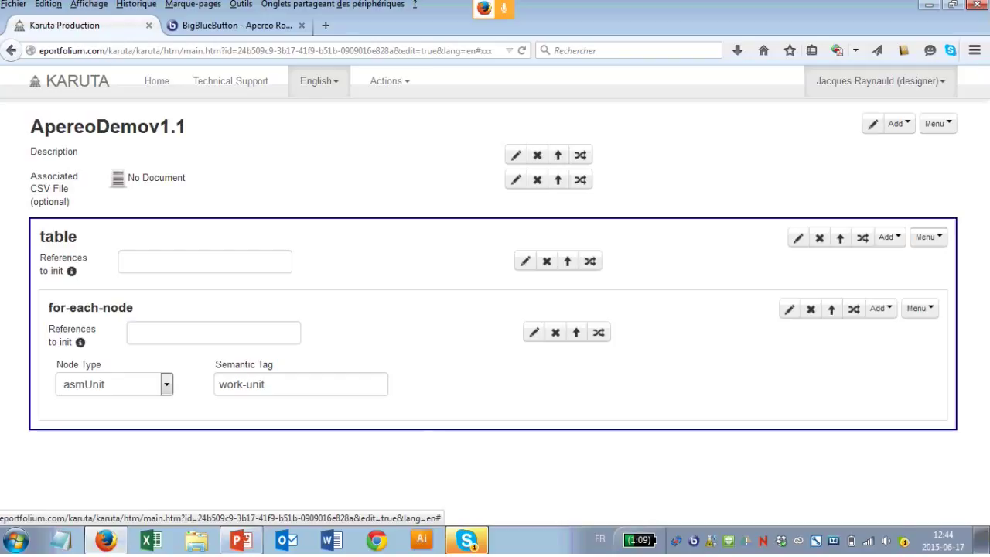
left_click(928, 237)
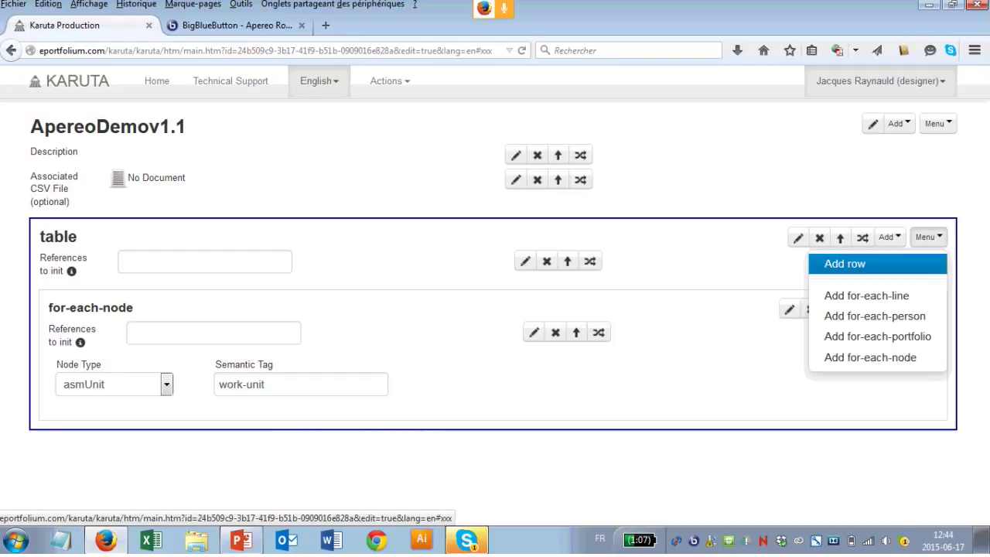
Step: Add a row to the table below the for-each-node block
key("Escape")
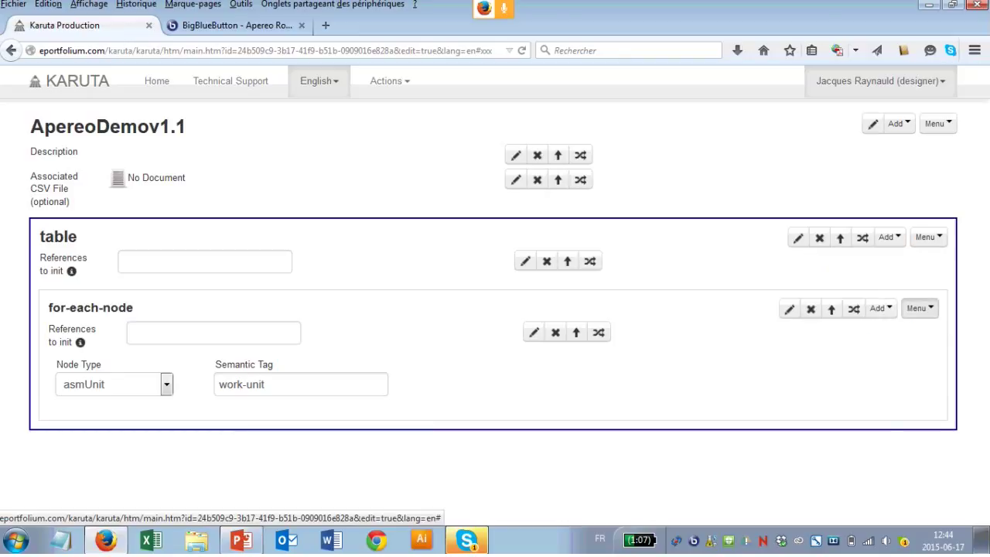
left_click(881, 308)
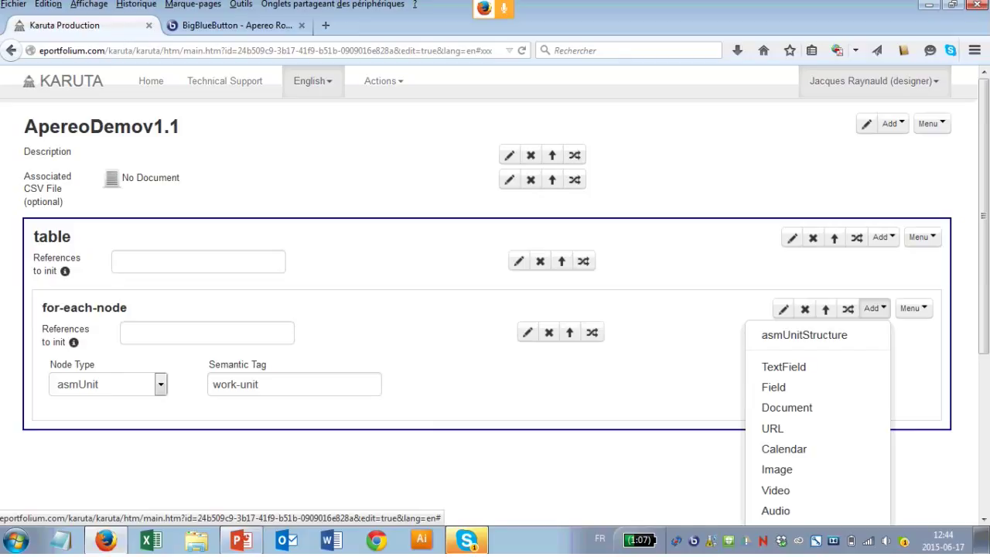
key("Escape")
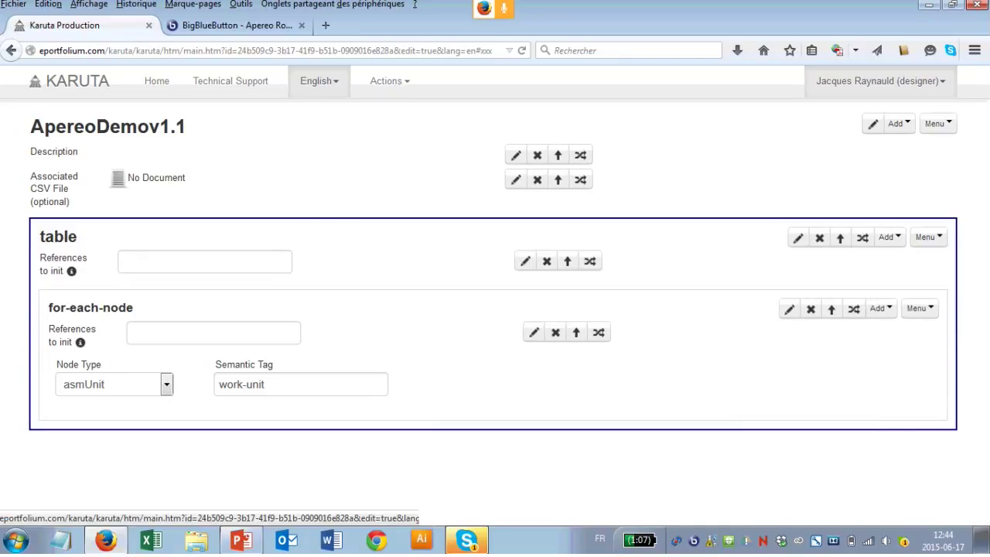
left_click(928, 236)
left_click(928, 237)
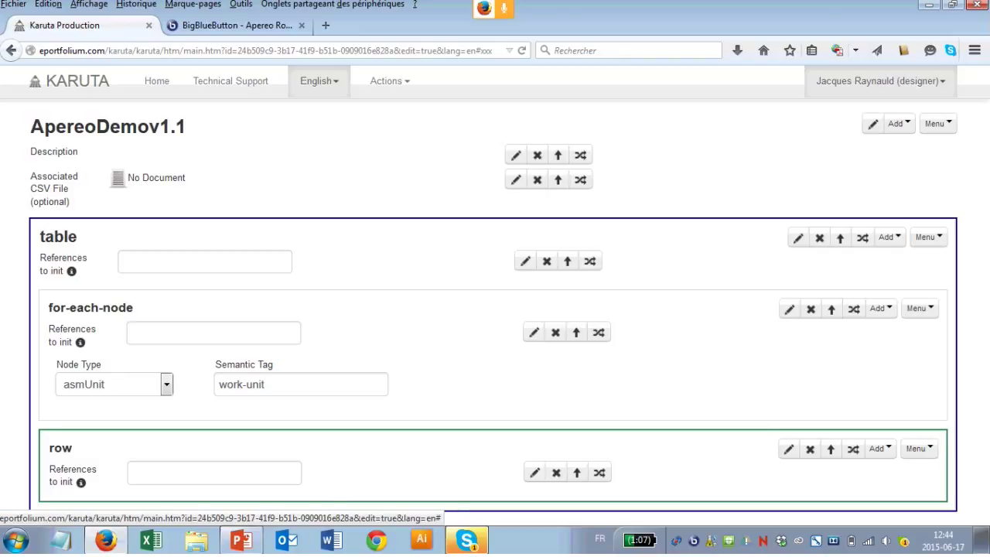
Step: Add several cells to the new row
left_click(918, 448)
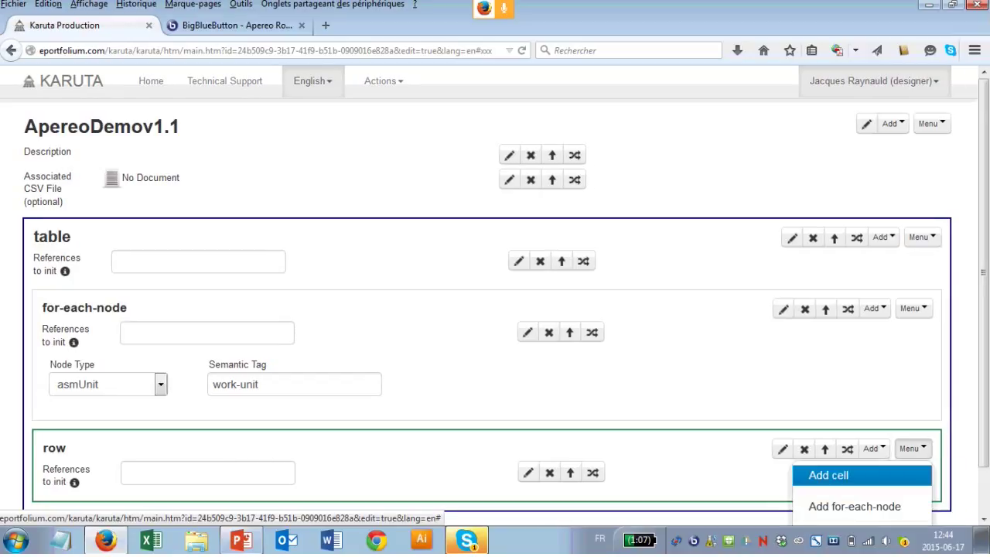
left_click(828, 473)
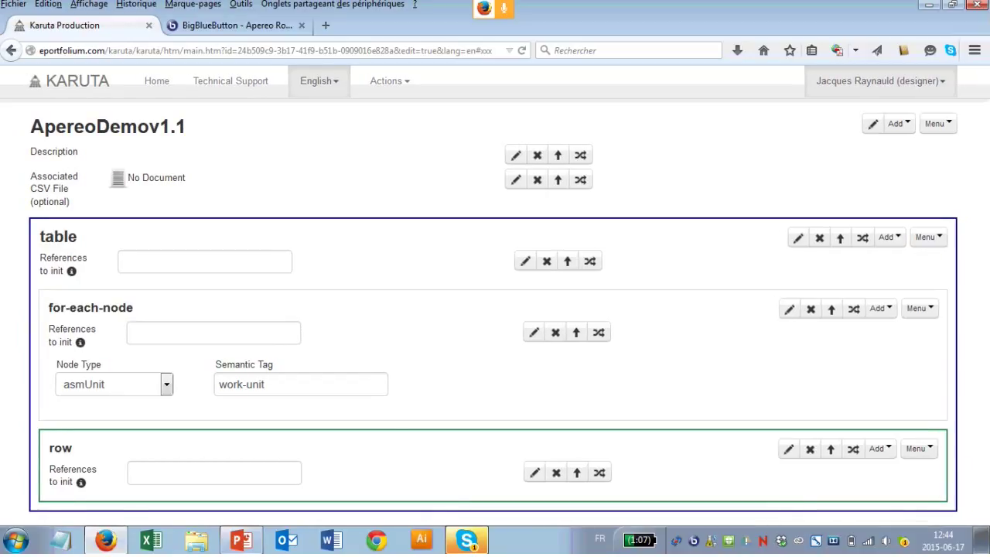
left_click(913, 448)
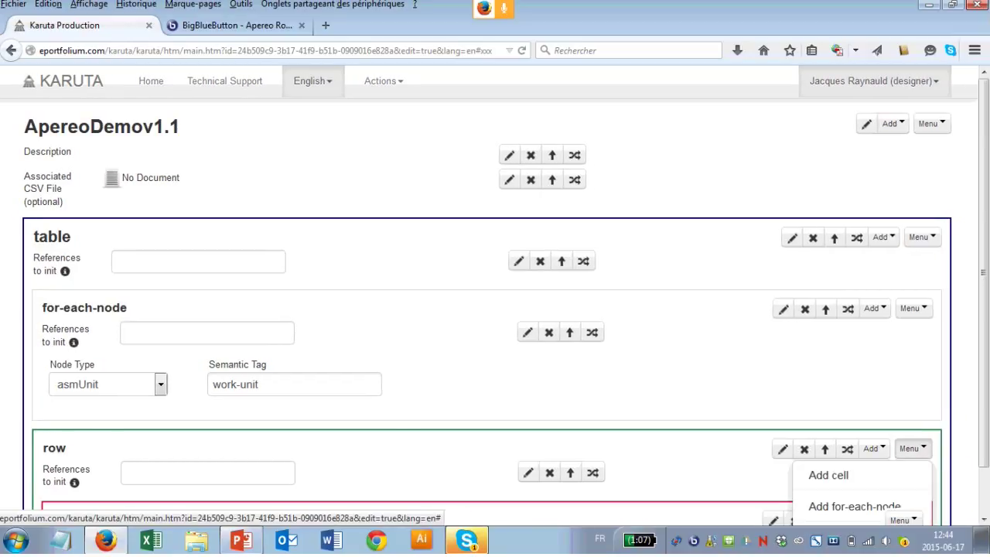
left_click(913, 449)
left_click(913, 448)
left_click(913, 448)
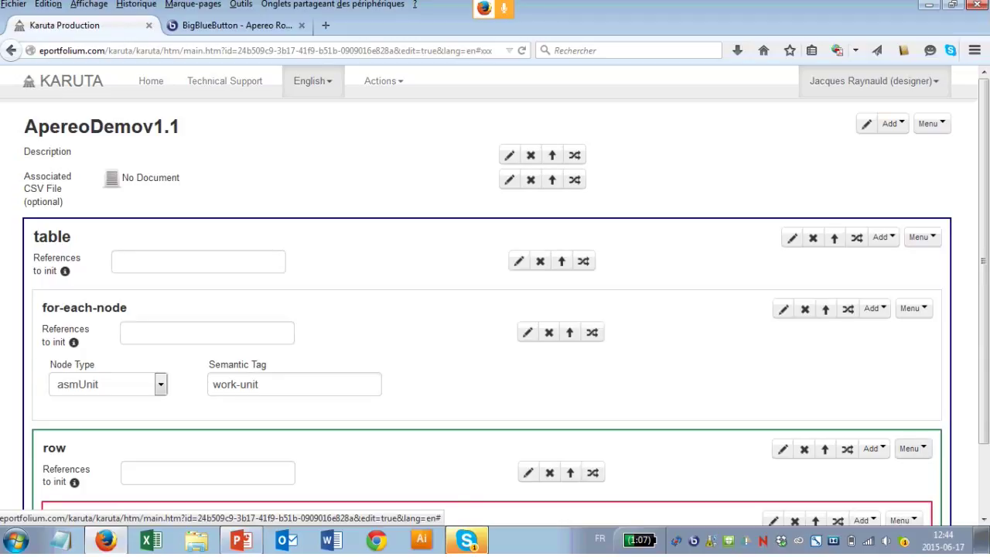
left_click(913, 449)
left_click(913, 448)
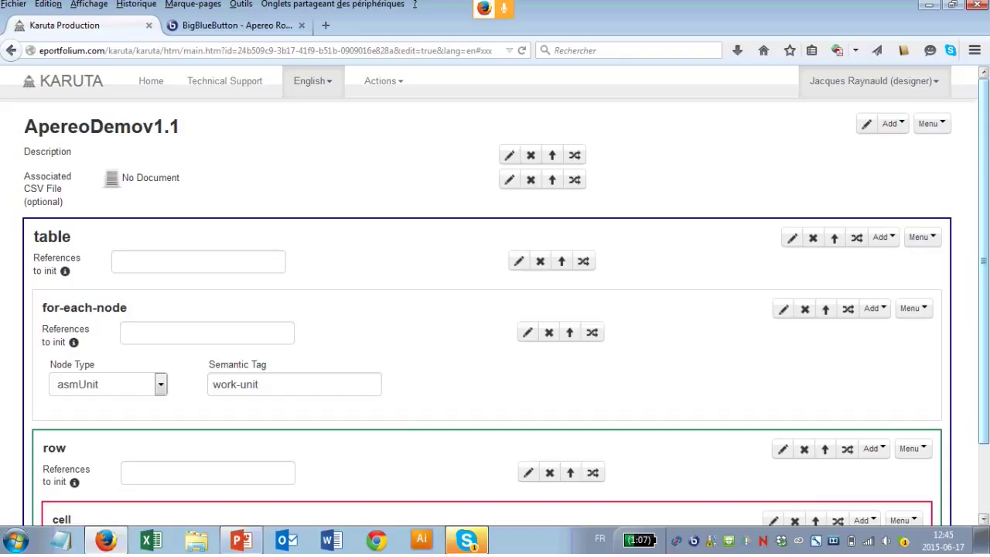
Step: Add a fourth cell to the row
scroll(495, 310, "down", 3)
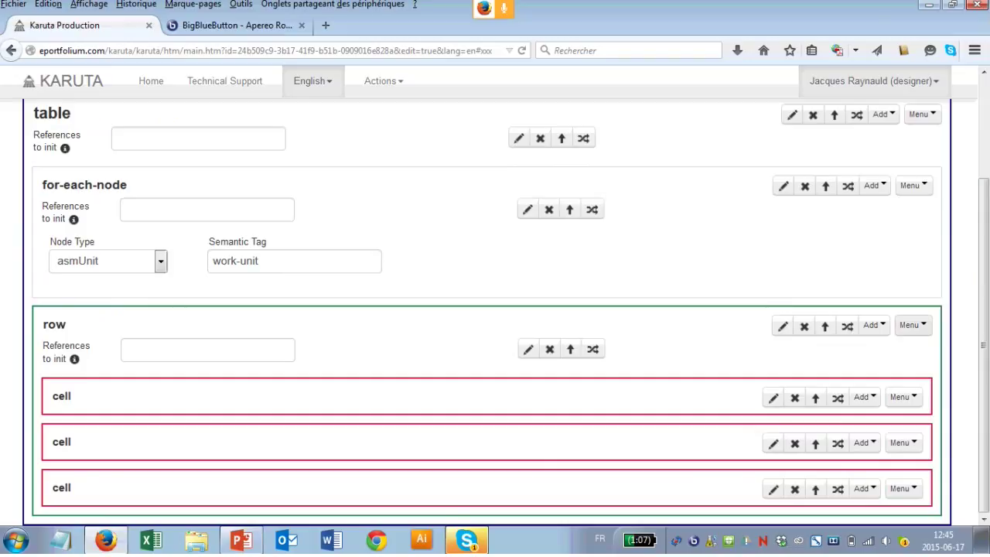
left_click(912, 325)
key("Escape")
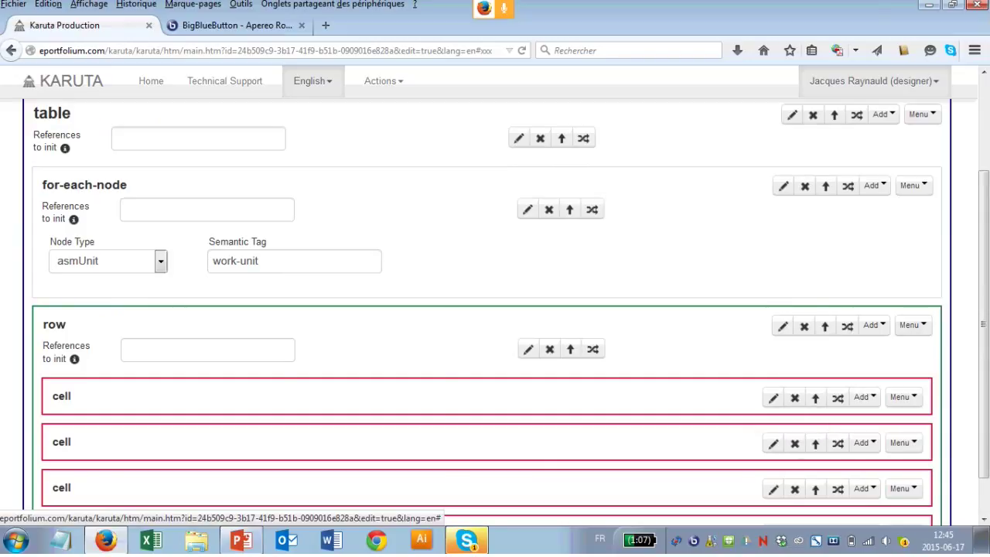
scroll(495, 309, "down", 1)
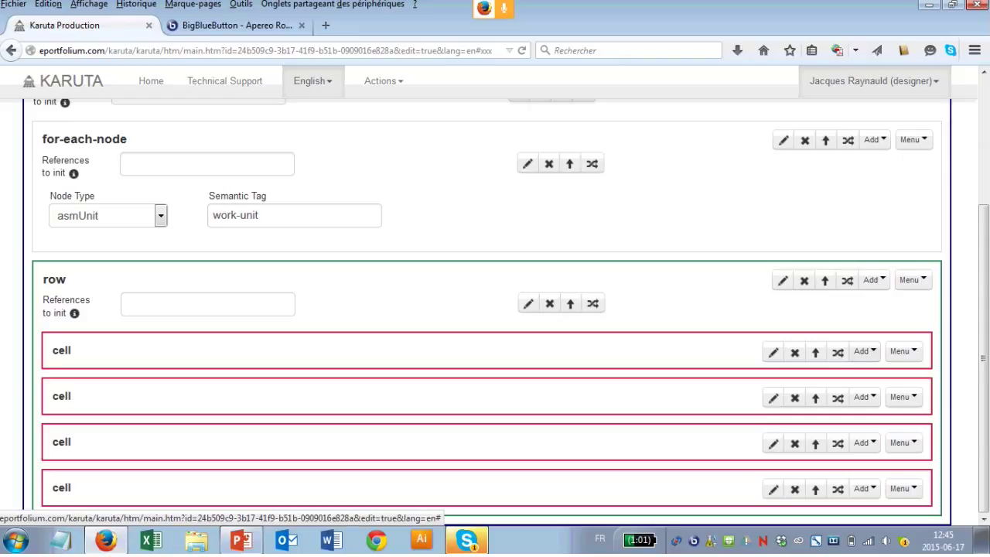
Step: Add a node_resource to the first cell with Node Type asmUnit, displaying node label
left_click(901, 351)
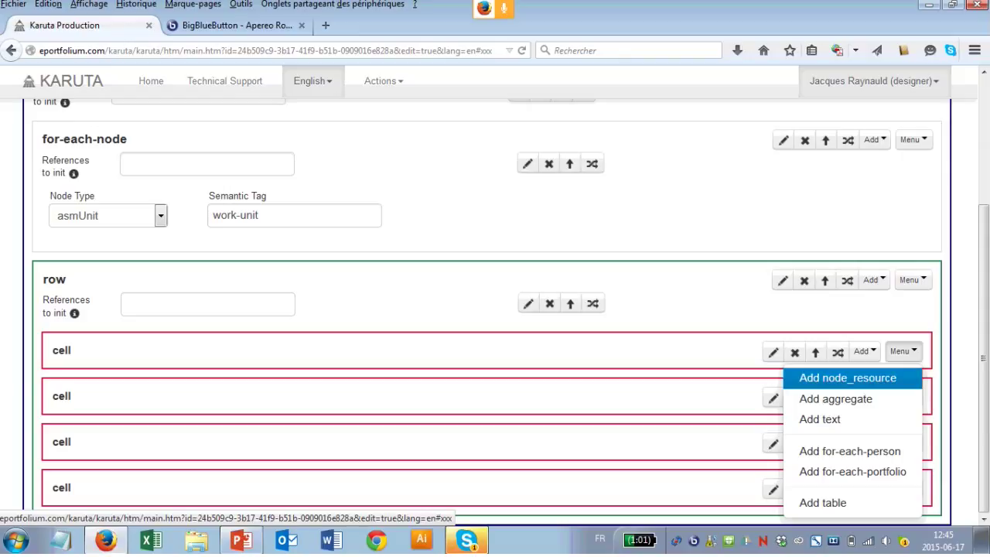
left_click(848, 377)
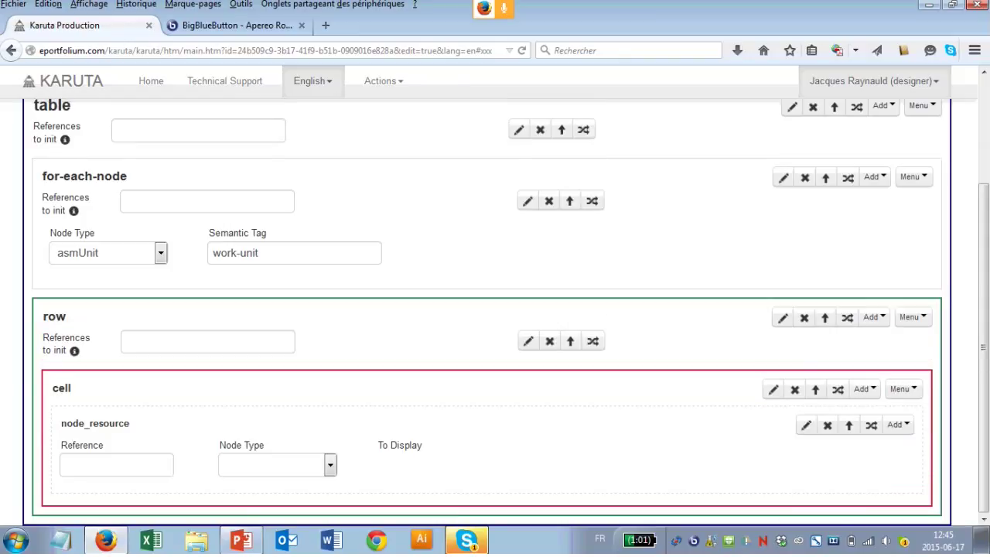
left_click(116, 464)
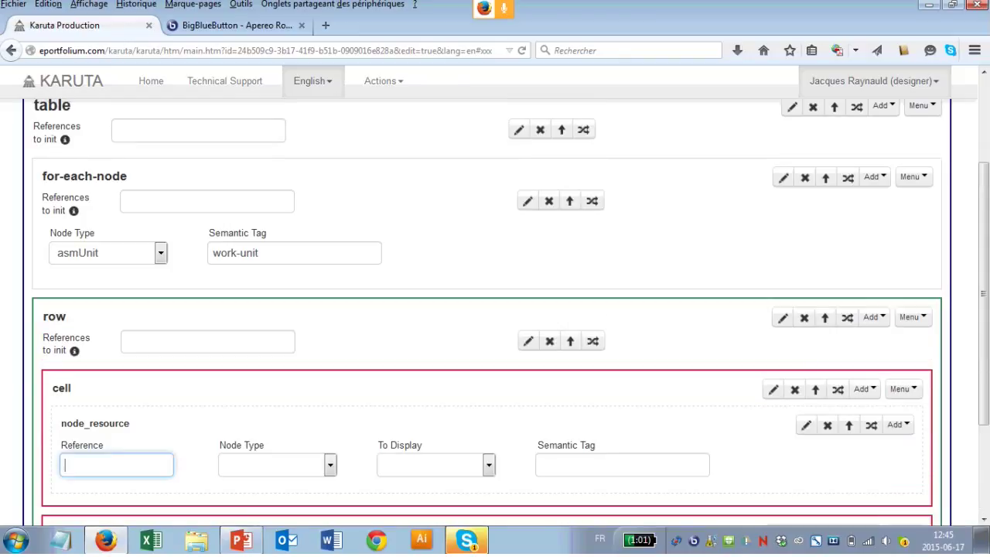
left_click(277, 464)
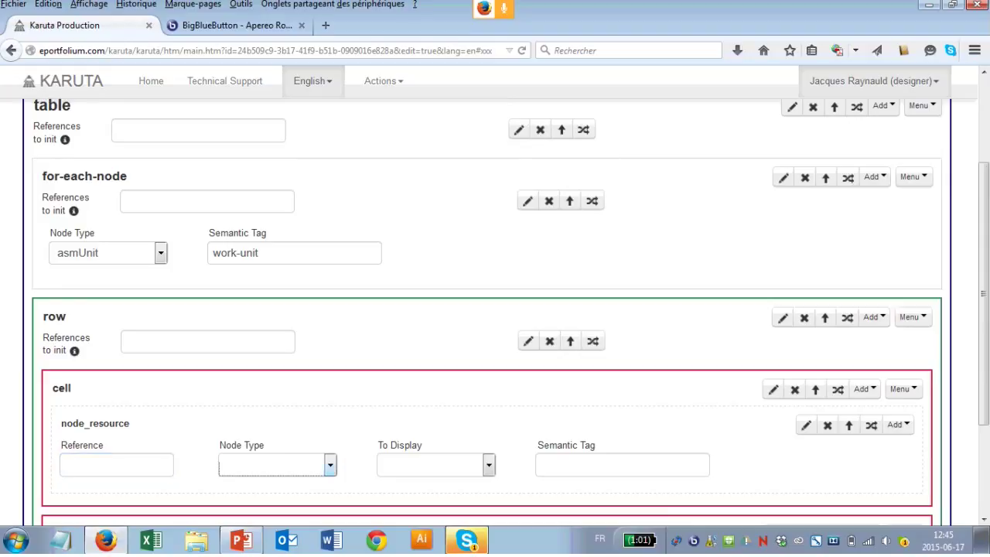
left_click(277, 464)
left_click(242, 410)
left_click(435, 464)
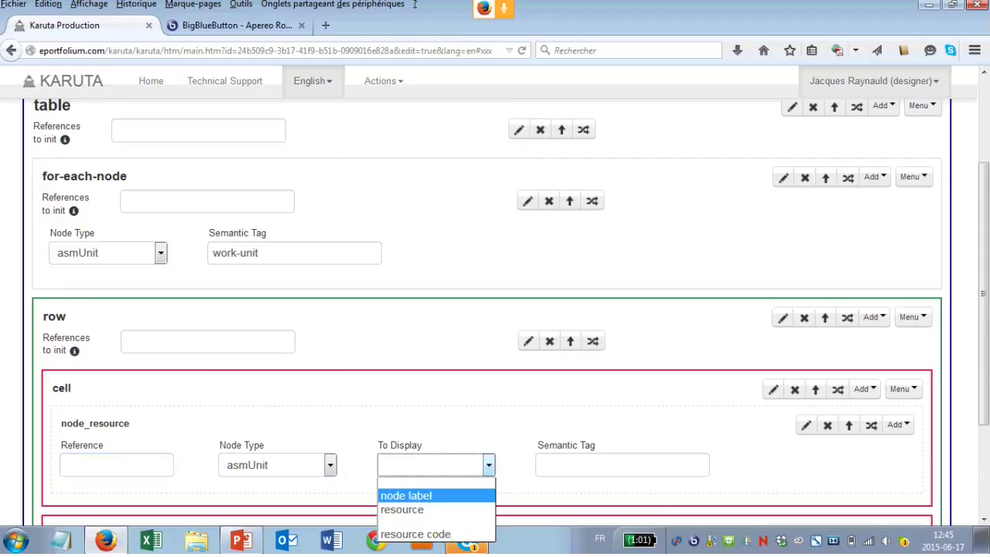
left_click(406, 495)
Step: Set the first cell's node_resource Semantic Tag to work-unit
left_click(622, 465)
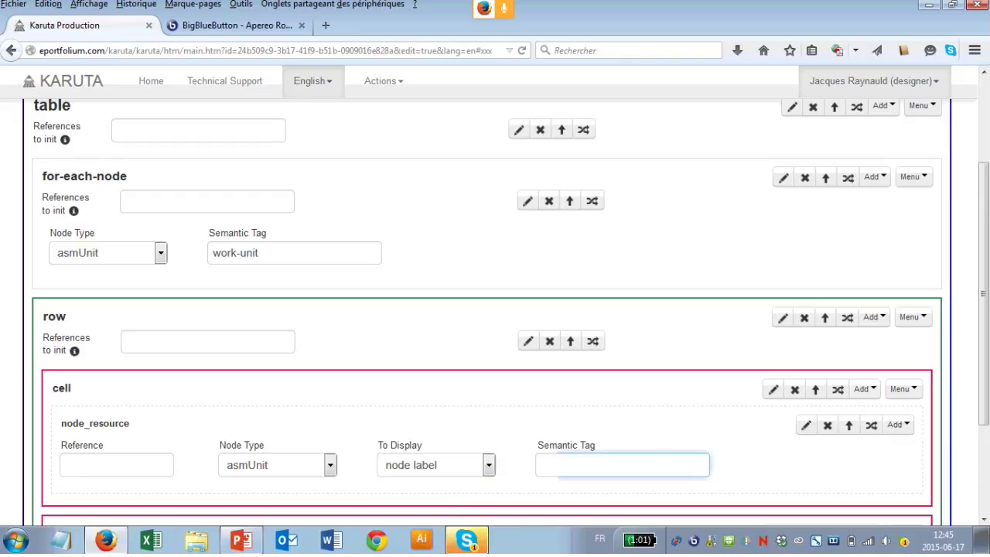
type("work-u")
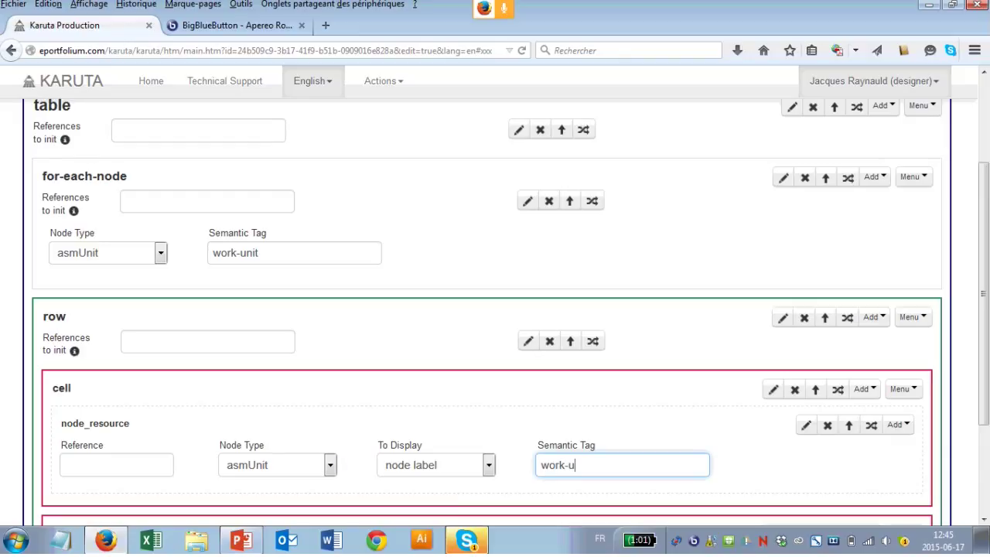
type("nit")
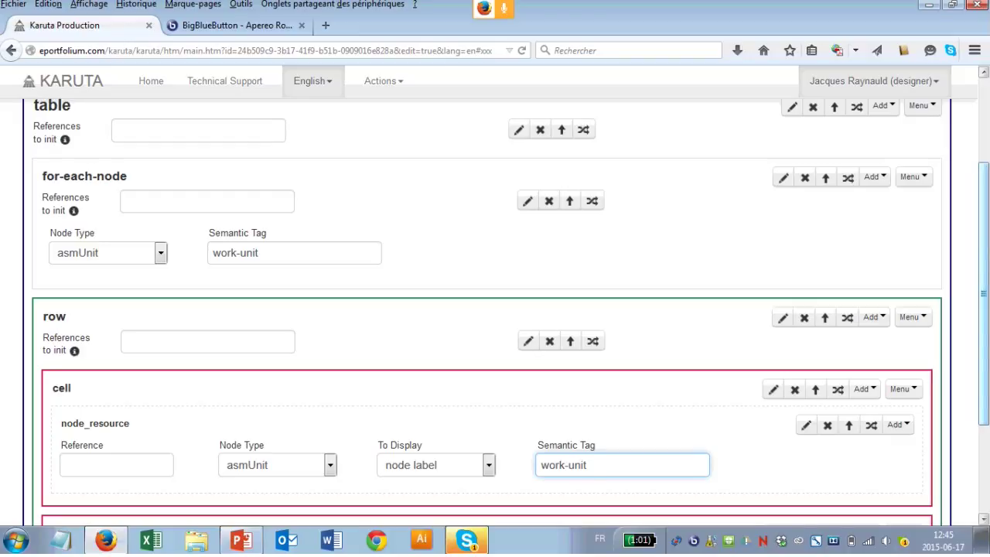
scroll(495, 309, "down", 3)
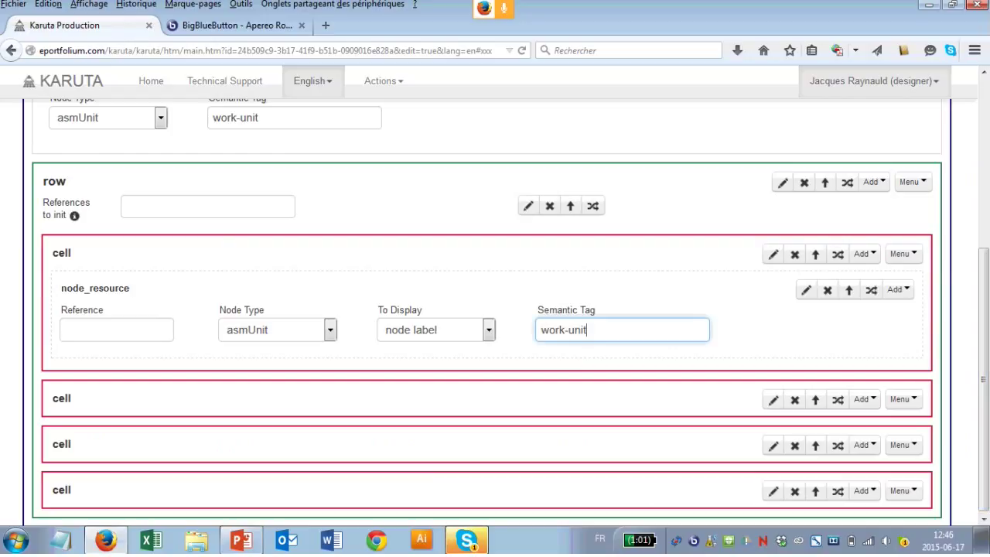
left_click(902, 400)
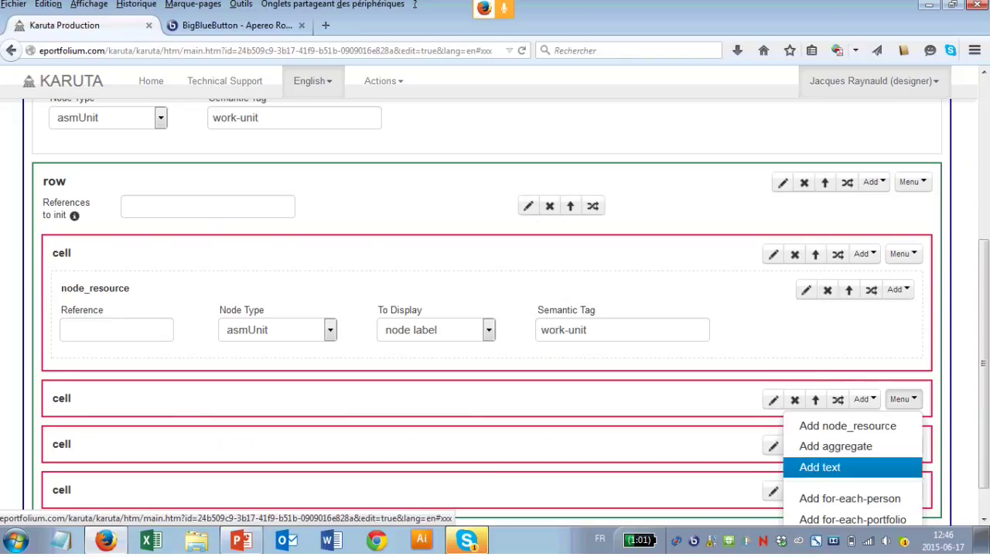
Step: Add a text item reading Evaluation to the second cell
left_click(820, 467)
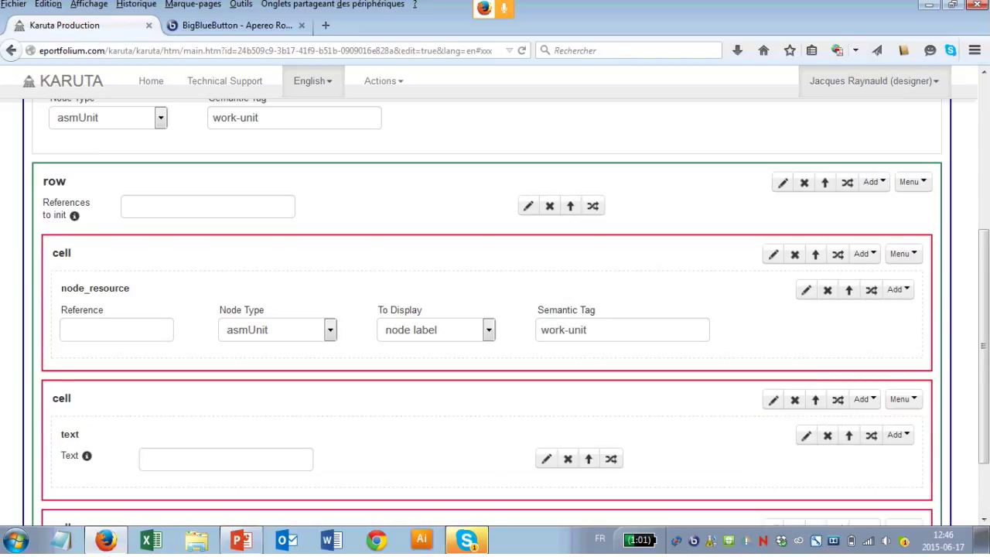
scroll(495, 309, "down", 2)
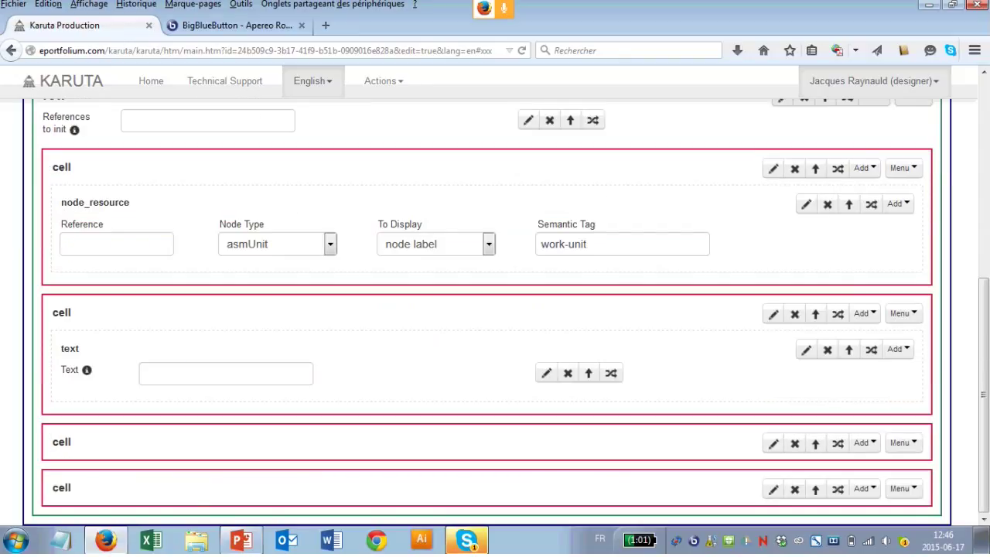
left_click(226, 372)
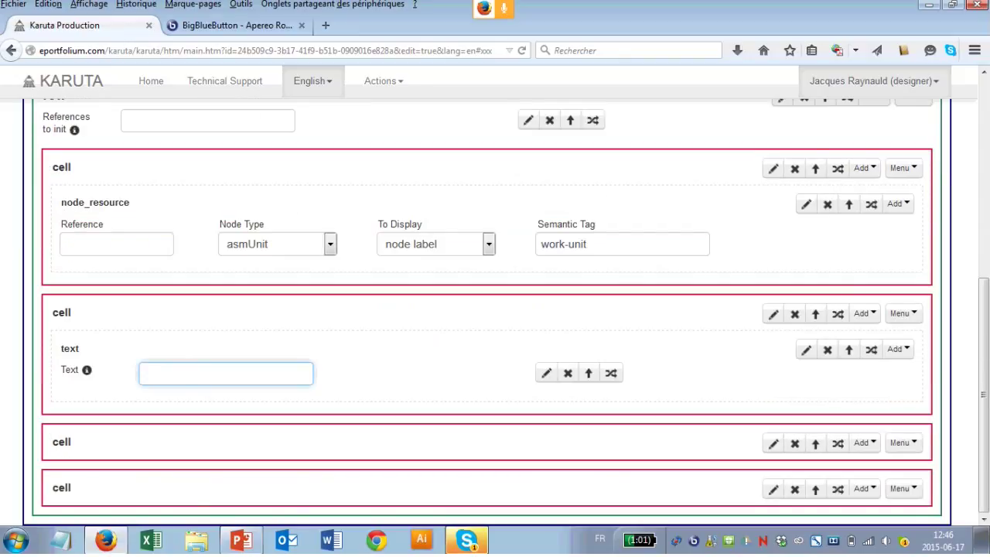
type("Evaluation")
key("Tab")
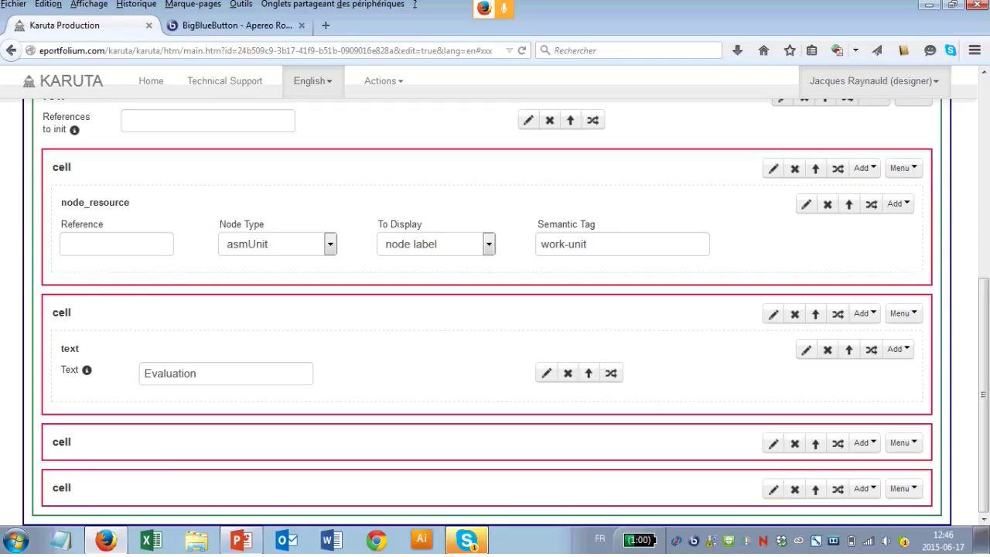
Step: Add a node_resource to the third cell showing node label for asmContext tagged tutor-evaluation
key("Tab")
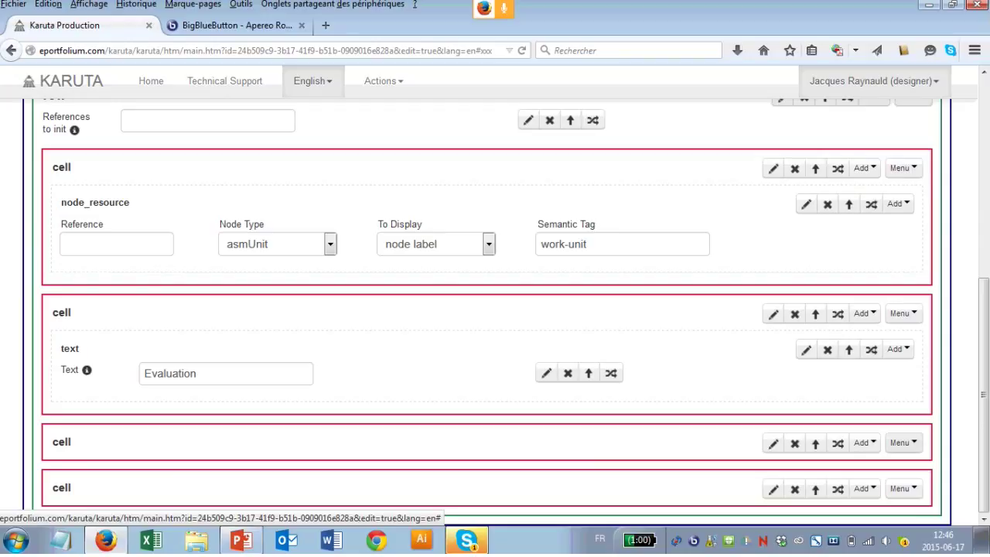
key("Tab")
key("Tab")
key("Tab")
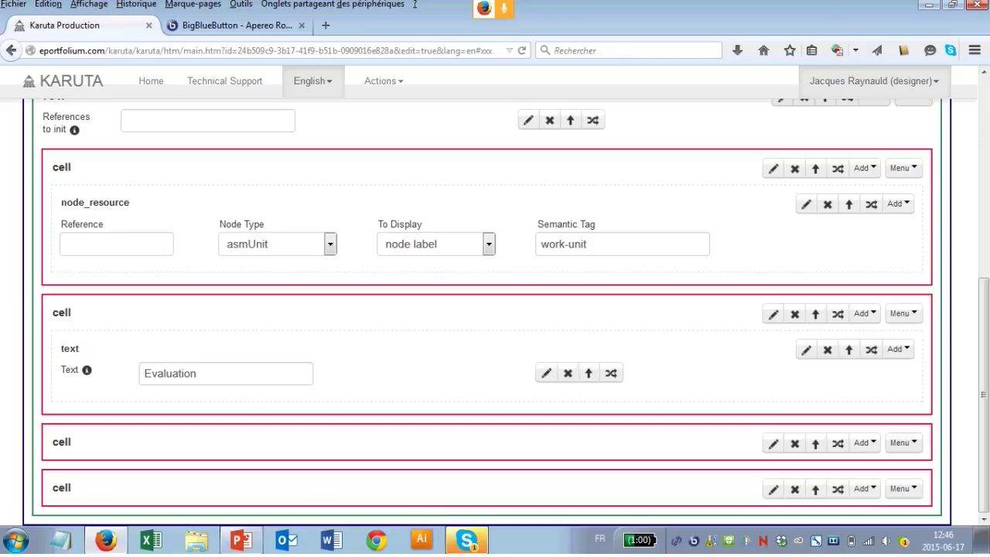
key("Return")
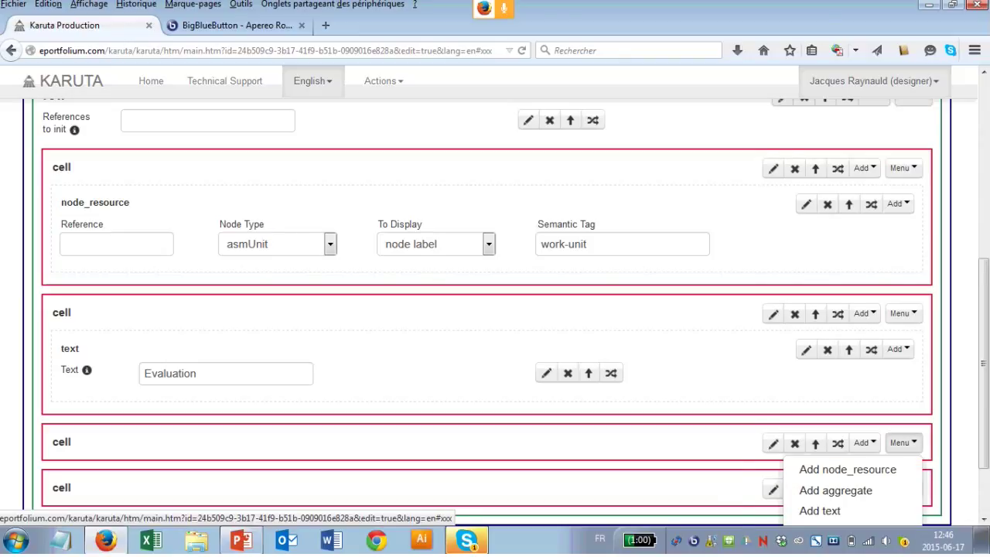
key("Down")
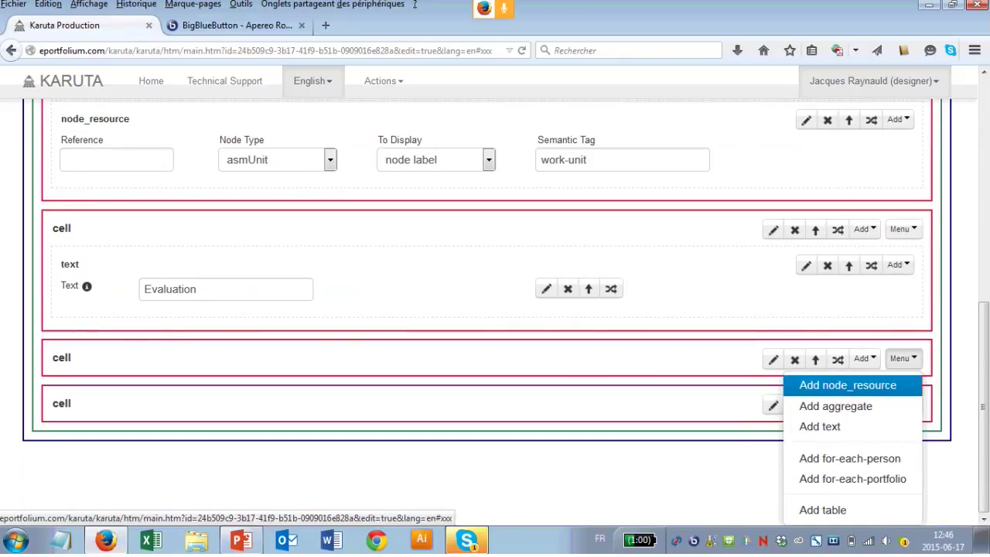
key("Return")
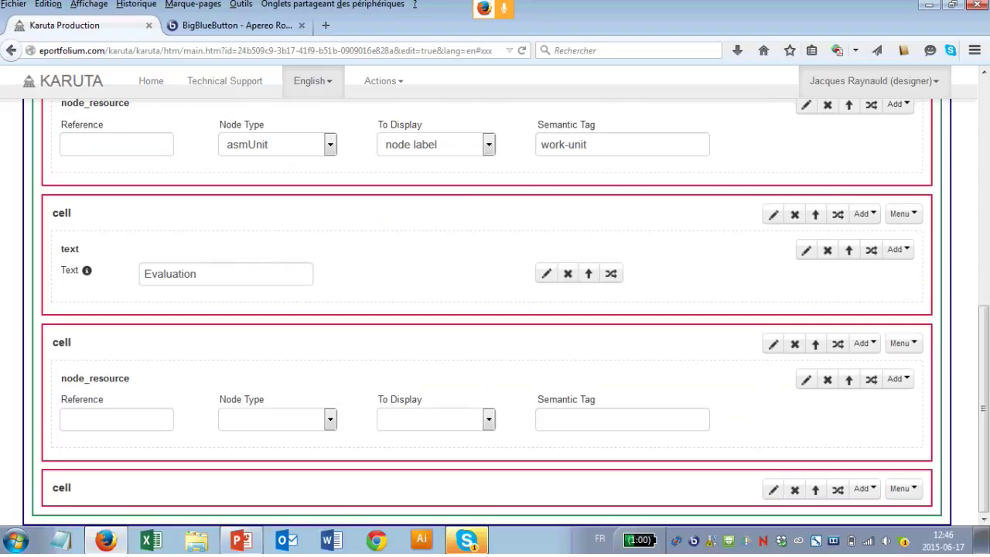
left_click(276, 418)
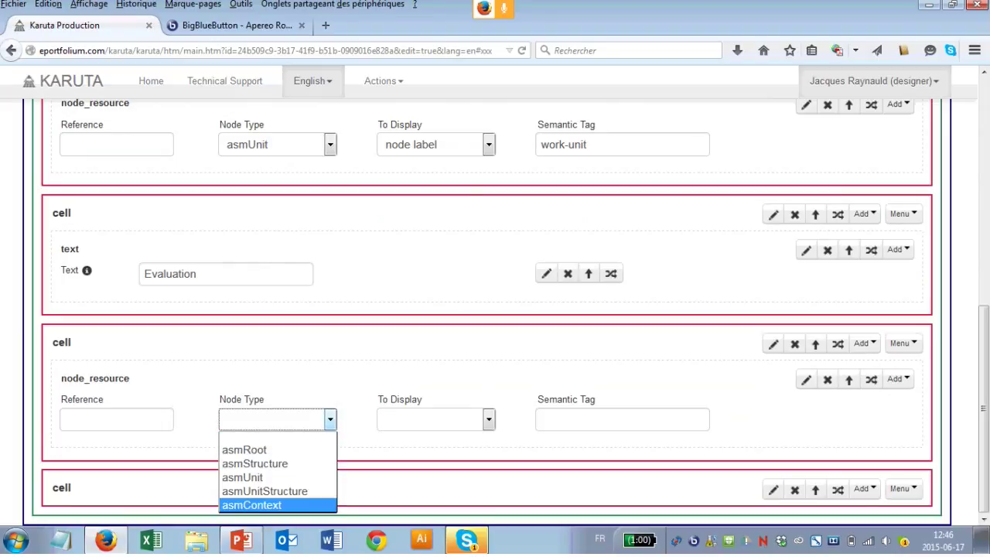
left_click(251, 504)
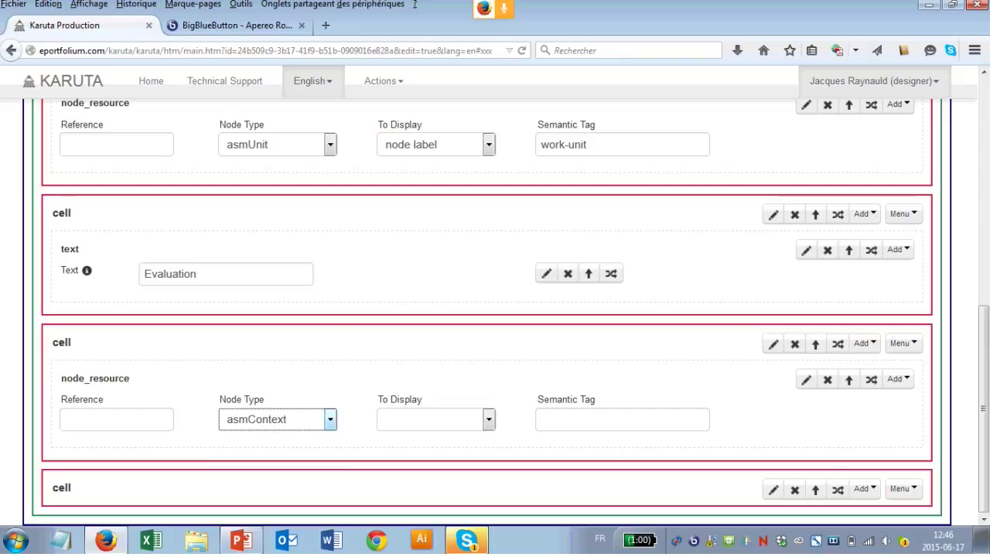
left_click(435, 418)
key("Up")
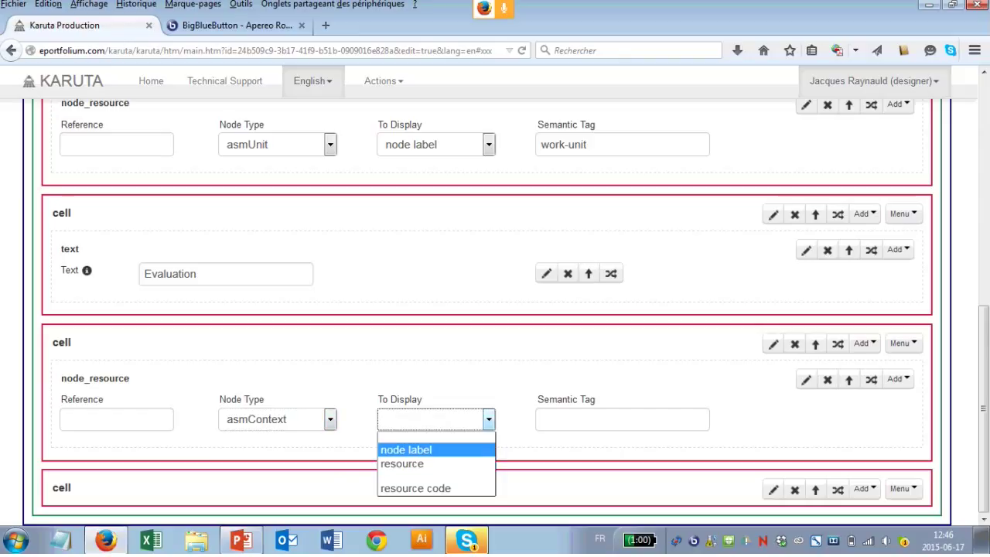
key("Return")
left_click(621, 418)
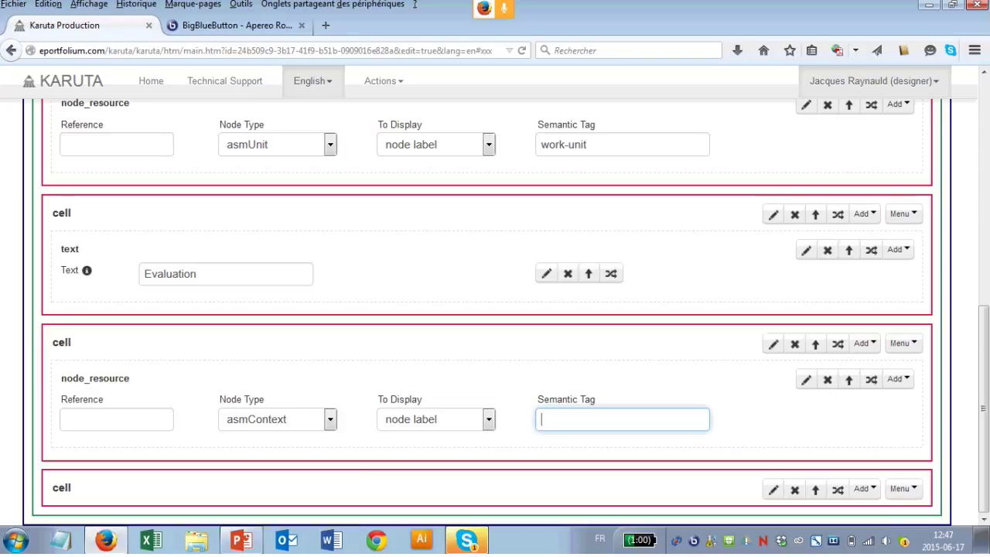
type("tutor-evaluation")
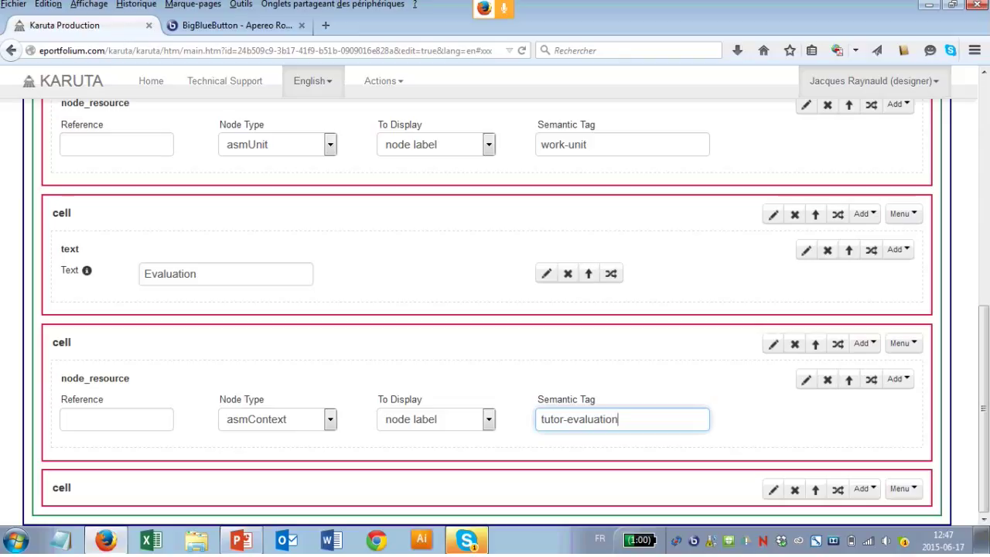
left_click(903, 488)
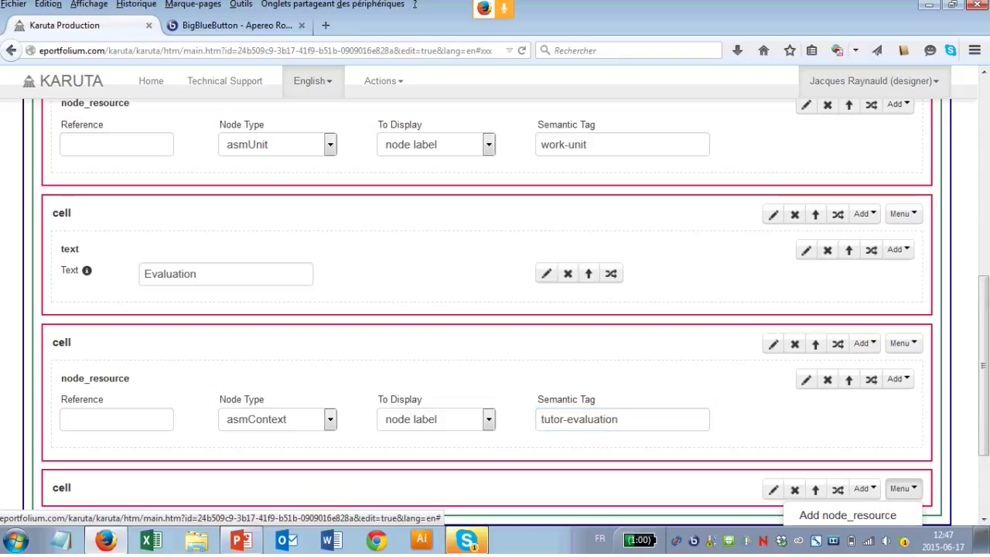
Step: Add a node_resource to the fourth cell showing the resource code of asmContext tagged tutor-evaluation
scroll(851, 433, "down", 2)
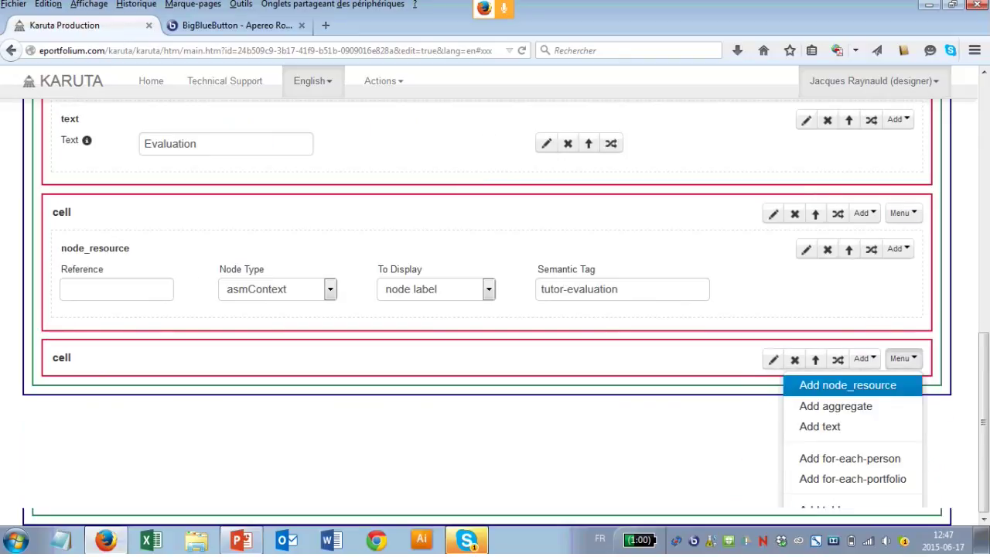
left_click(813, 382)
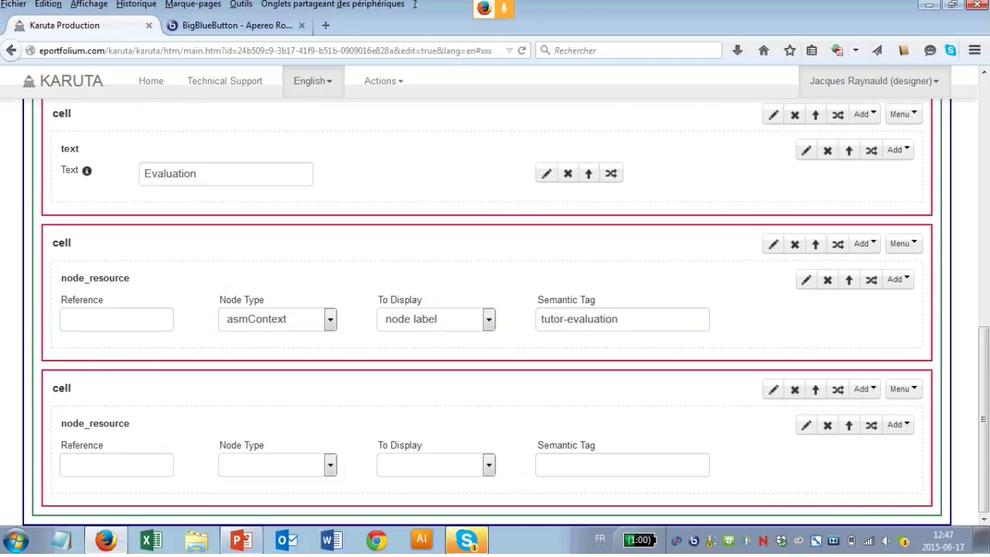
left_click(277, 464)
left_click(277, 465)
left_click(254, 444)
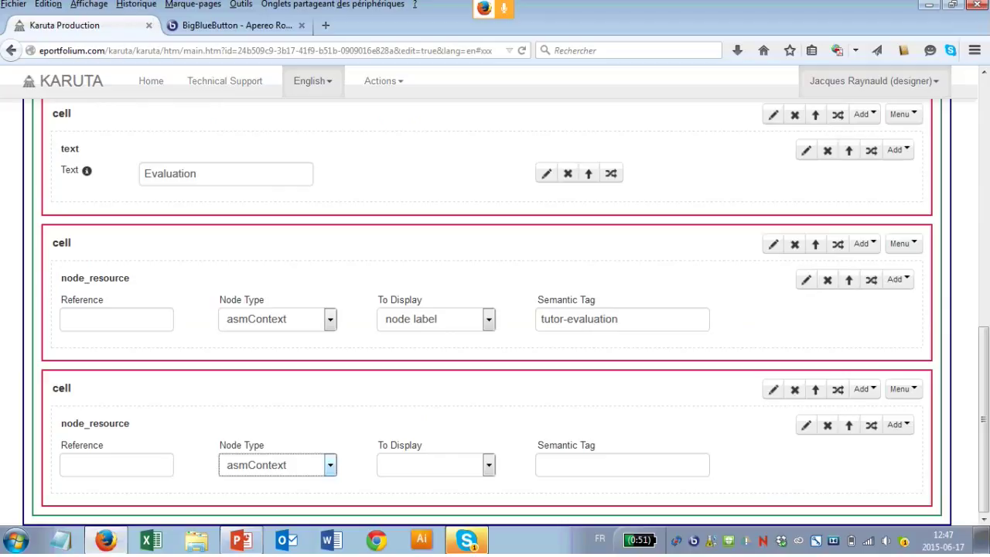
left_click(436, 465)
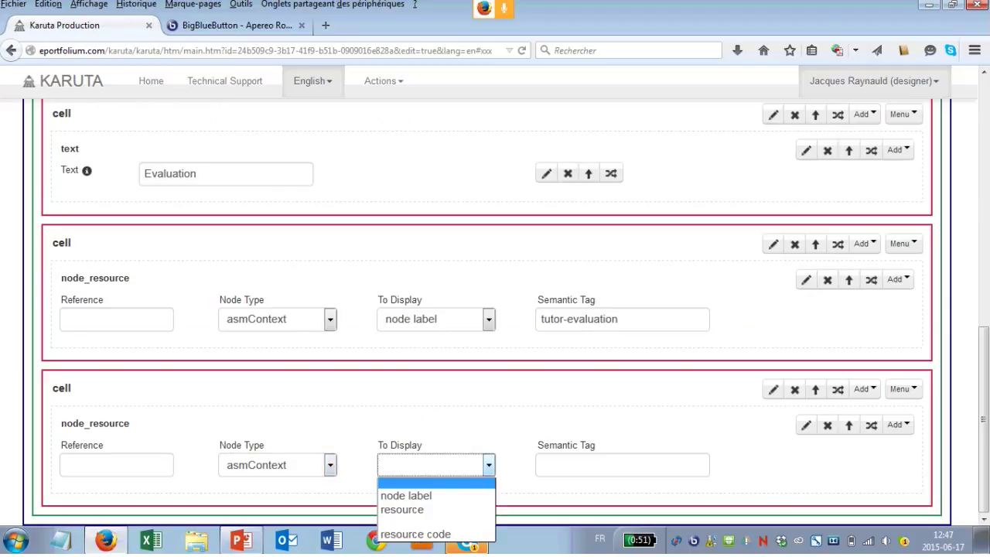
left_click(415, 534)
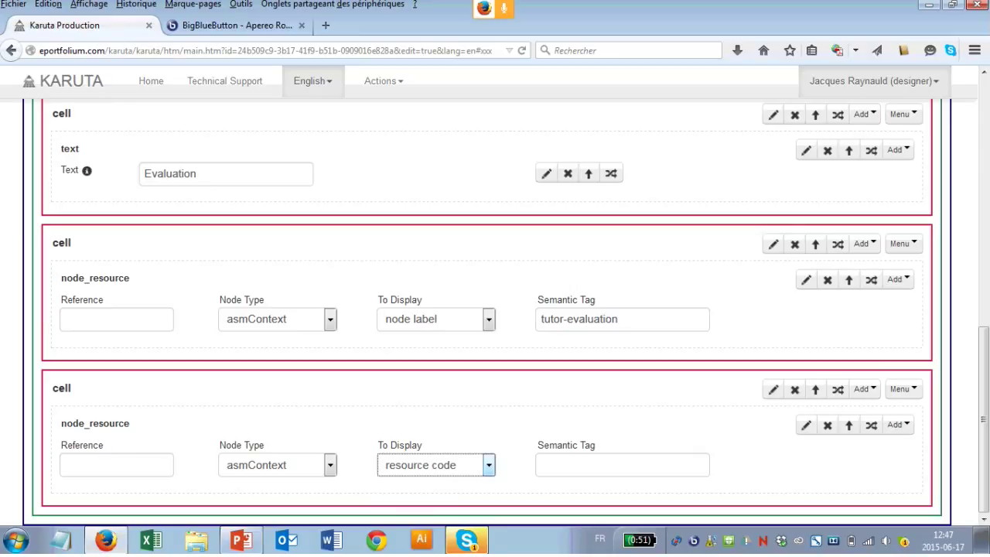
left_click(622, 465)
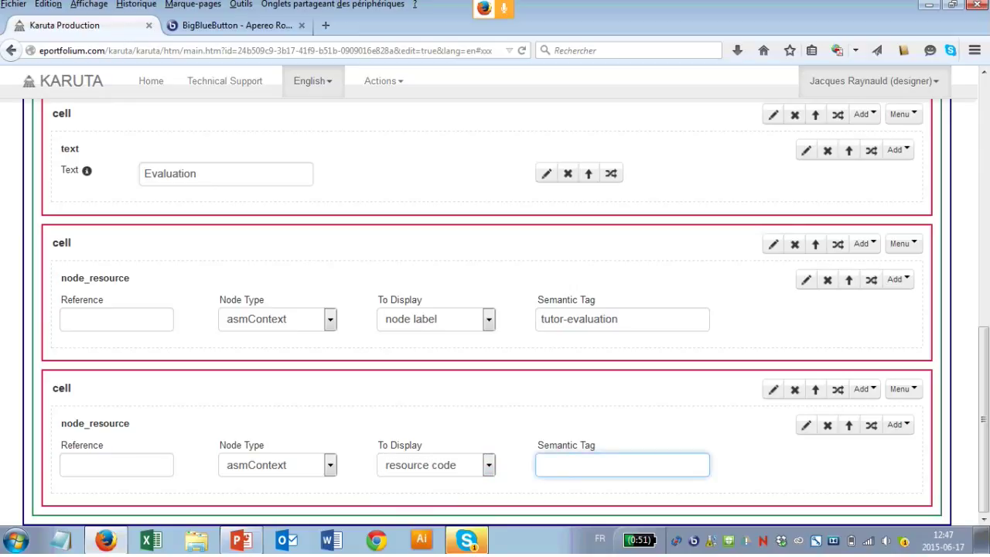
type("tu")
key("BackSpace")
key("BackSpace")
type("tutor-evaluation")
key("Tab")
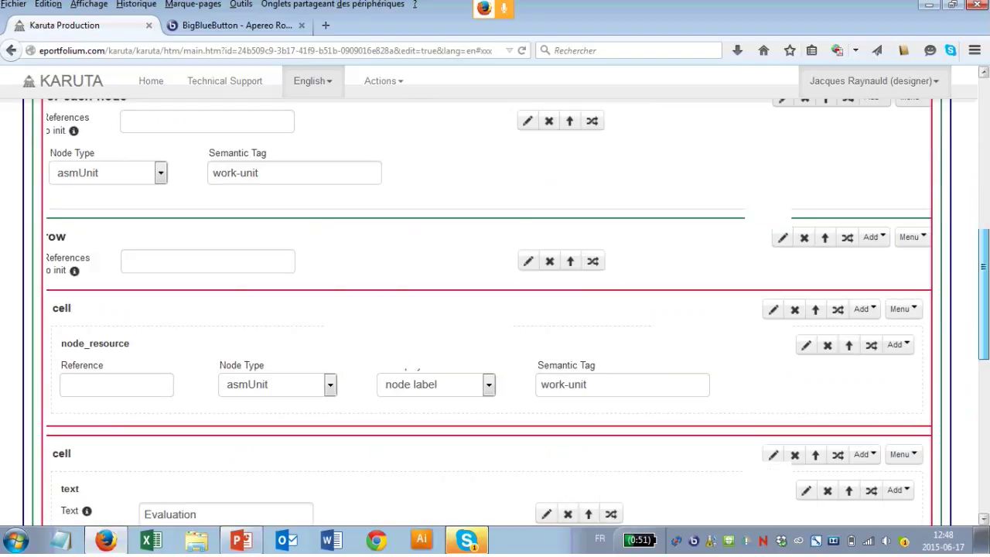
scroll(495, 309, "down", 4)
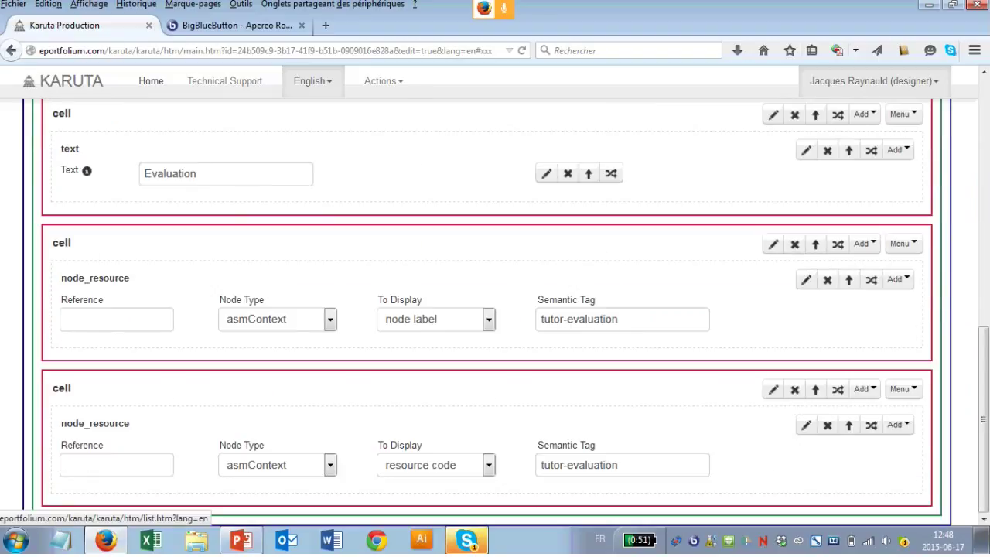
Step: Return to the portfolio list and open Video Portfolio's Dashboard with Work 1–3 evaluations and average
left_click(151, 80)
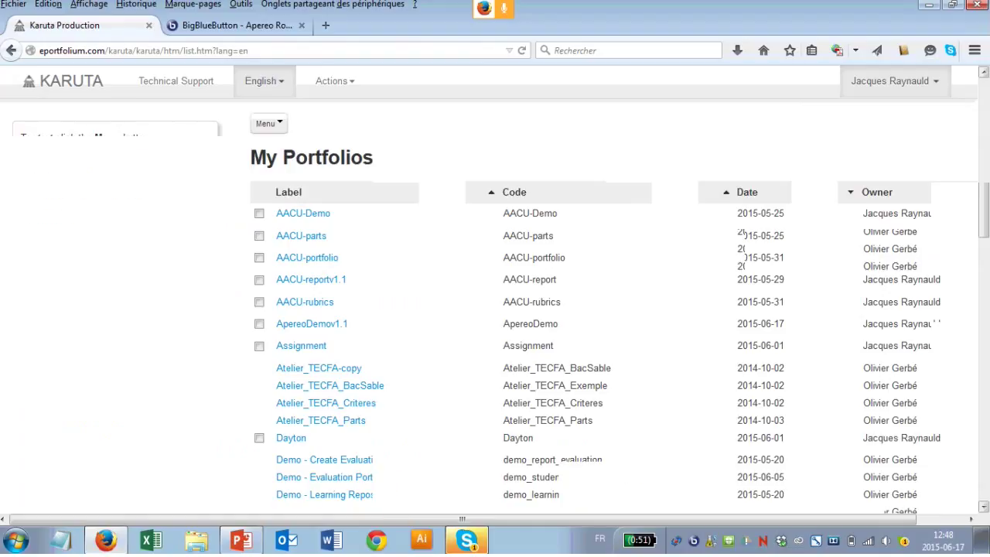
key("End")
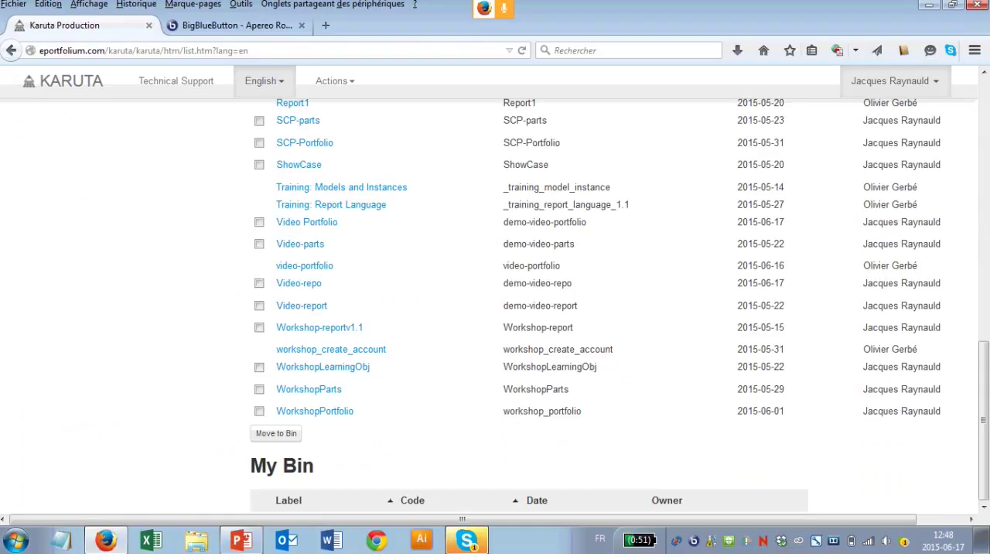
left_click(306, 222)
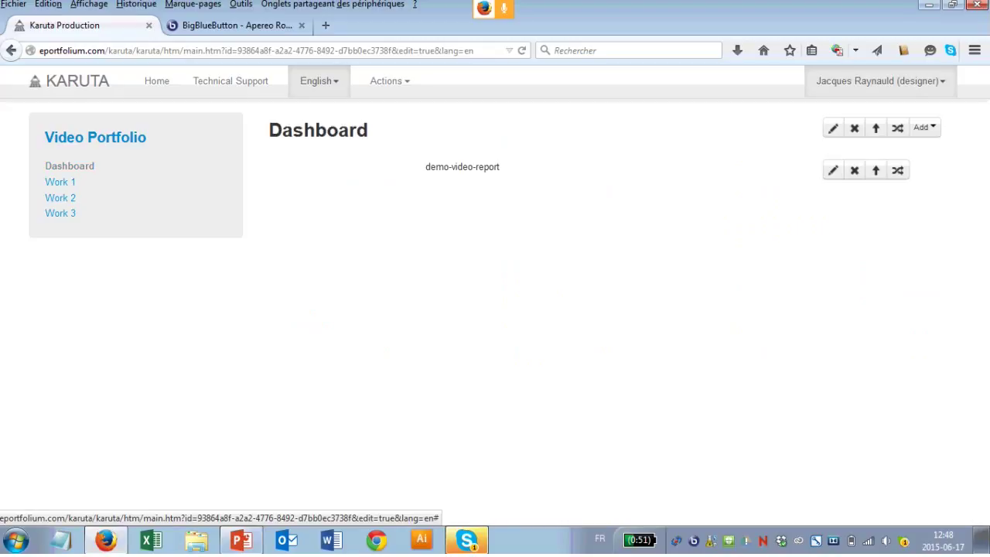
left_click(70, 165)
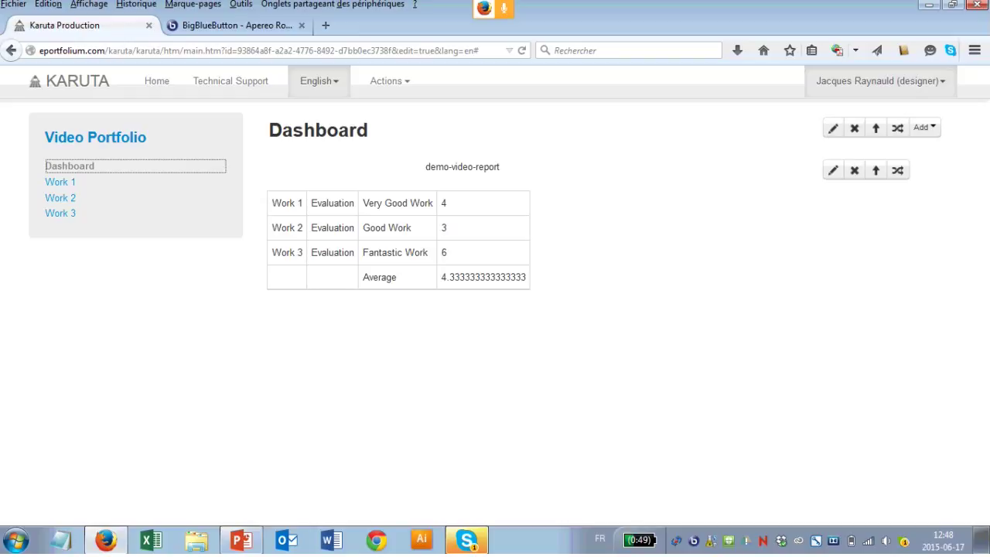
left_click(833, 171)
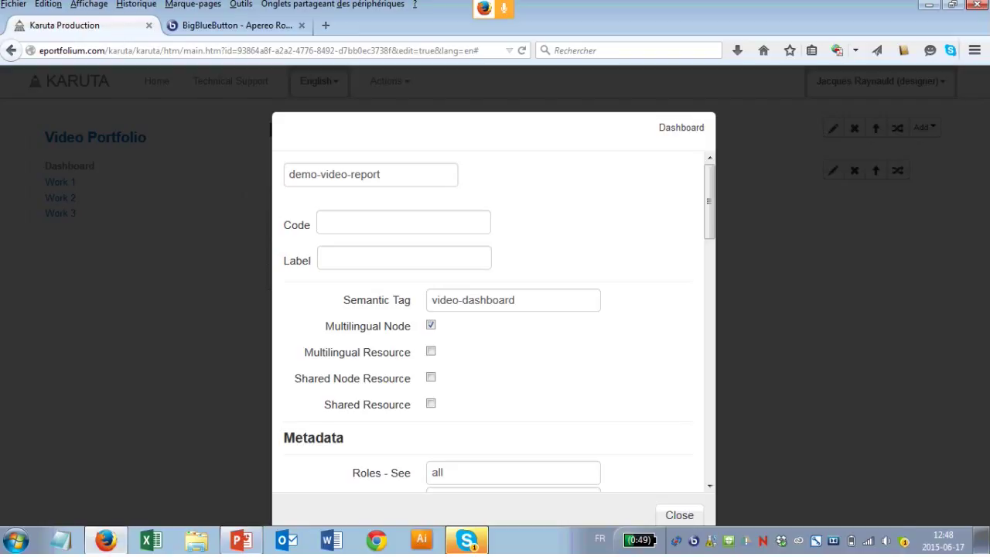
left_click(371, 174)
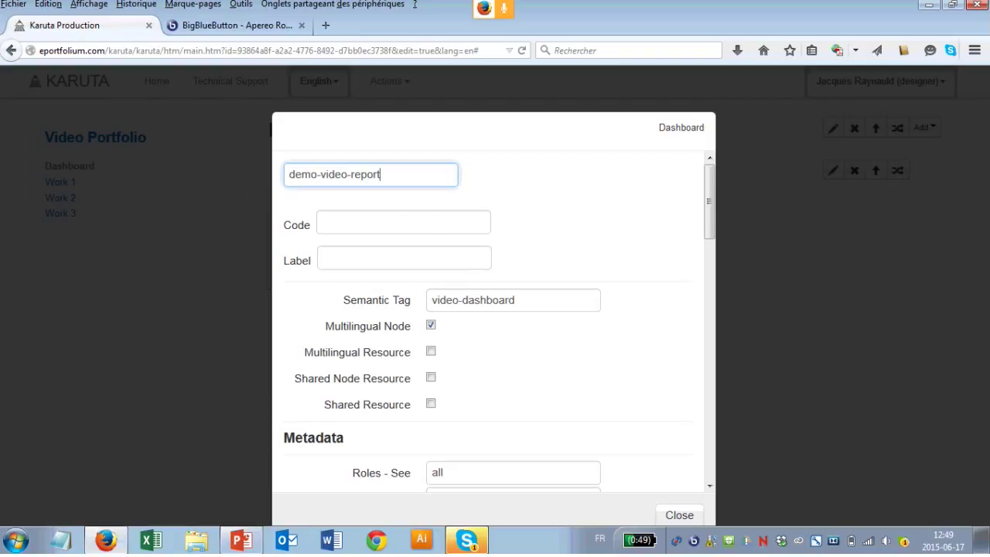
key("Escape")
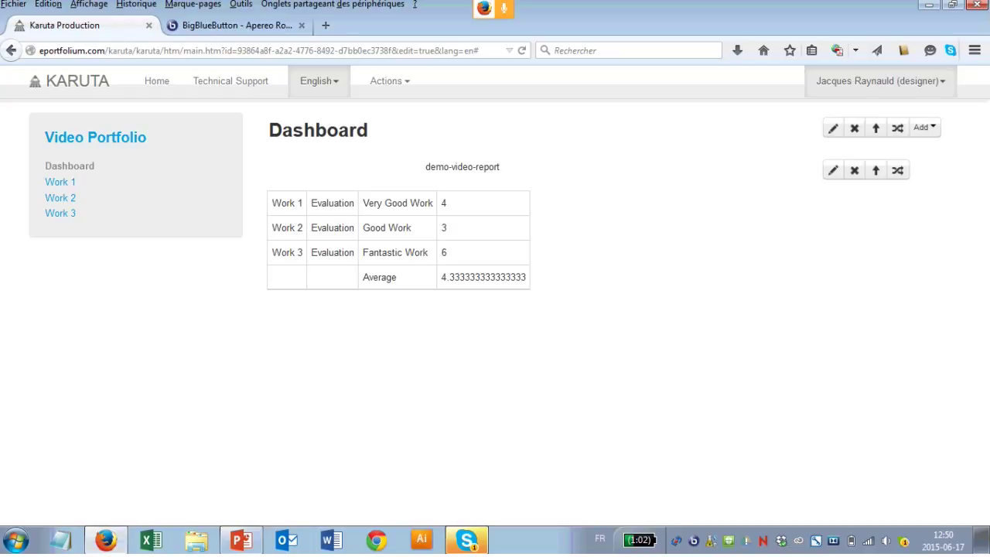
Step: Show the Video Portfolio root page and its Menu with the Add a work option
left_click(96, 137)
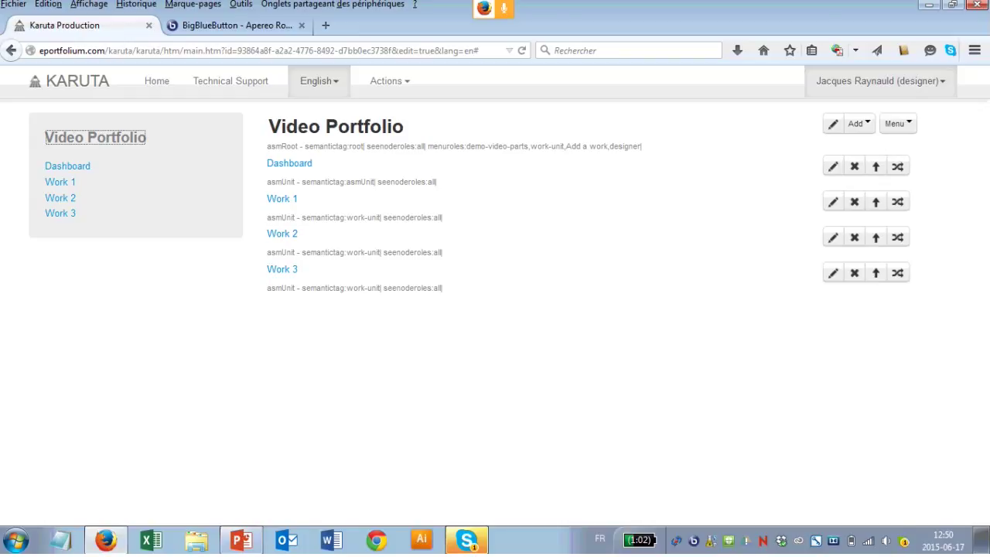
left_click(897, 123)
key("Escape")
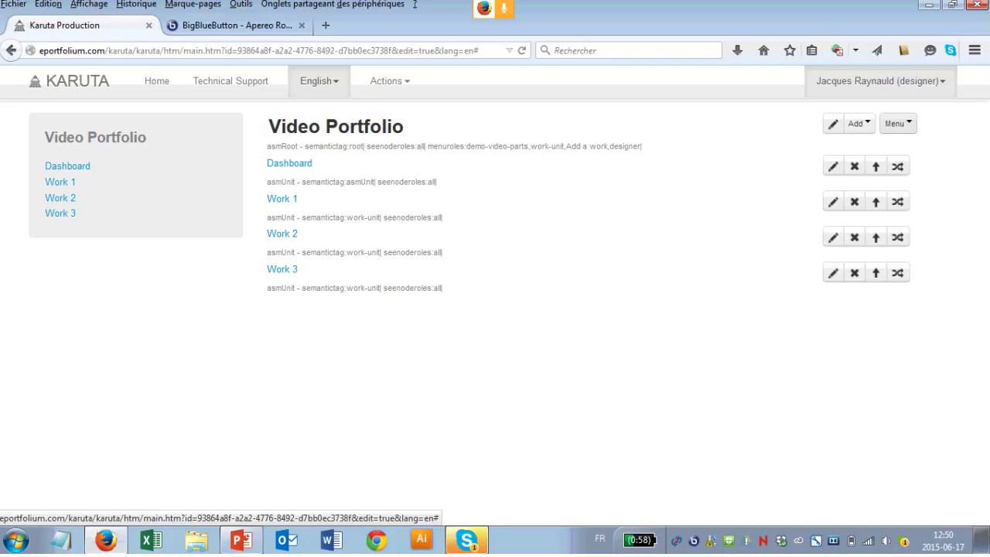
left_click(897, 124)
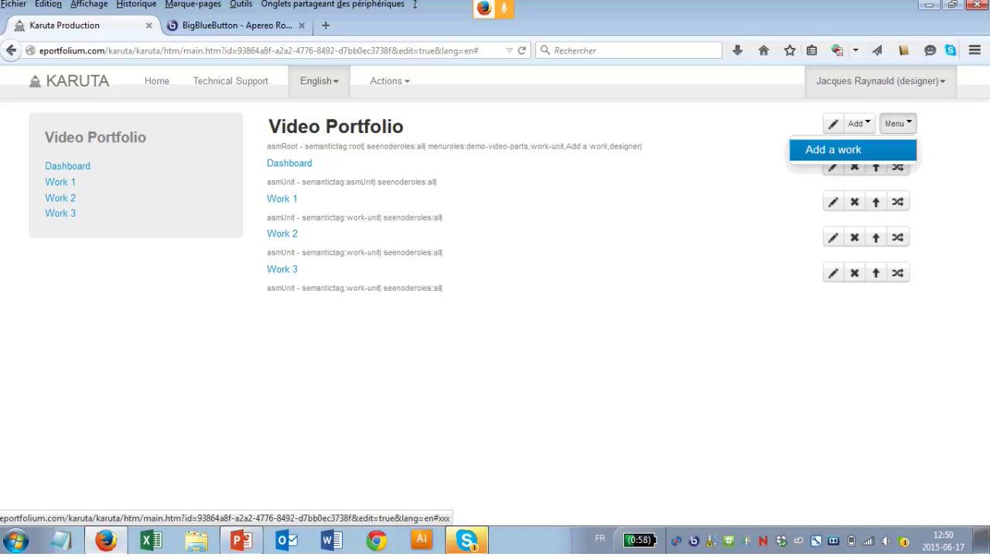
Step: Add and open a new Work x, then go back to the BigBlueButton presentation tab
left_click(833, 149)
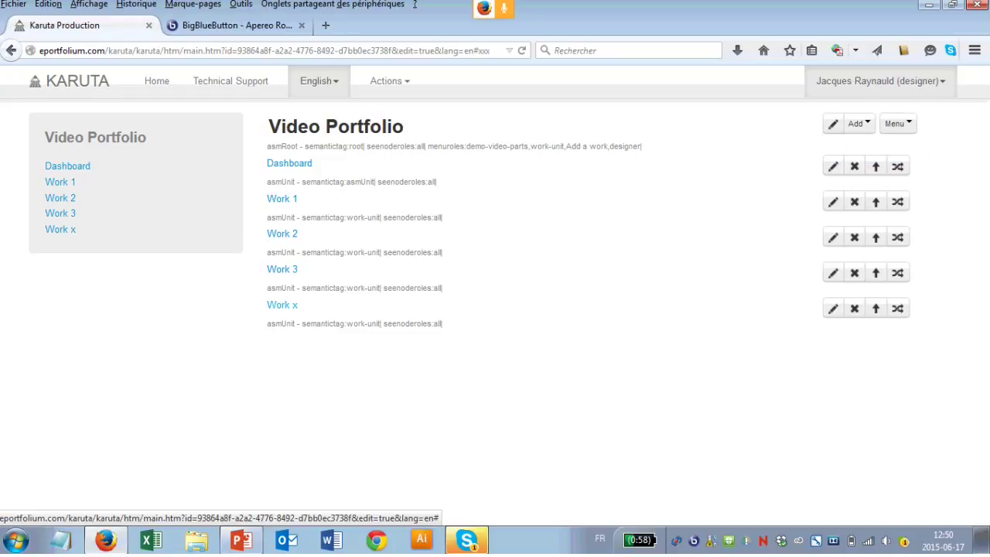
left_click(283, 304)
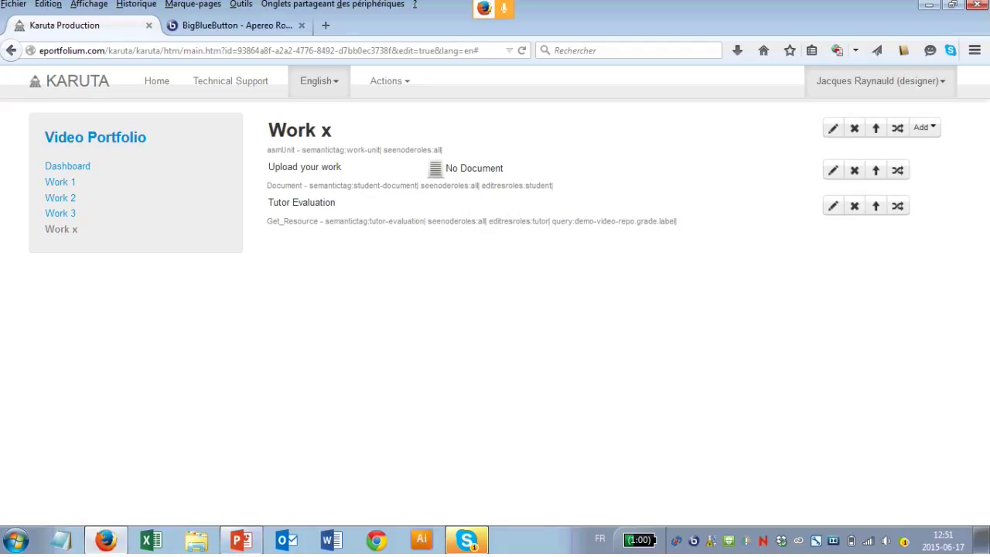
left_click(466, 540)
key("ctrl+Tab")
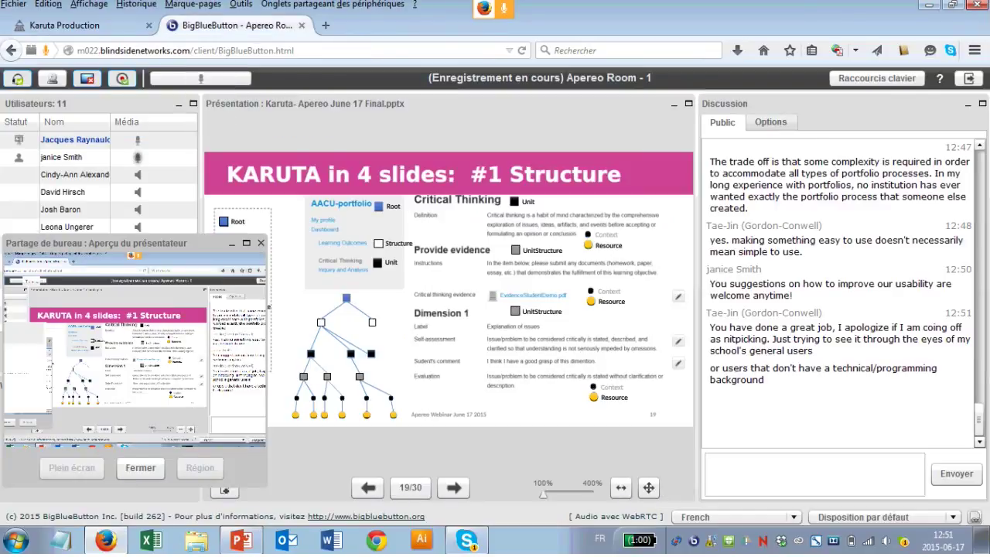